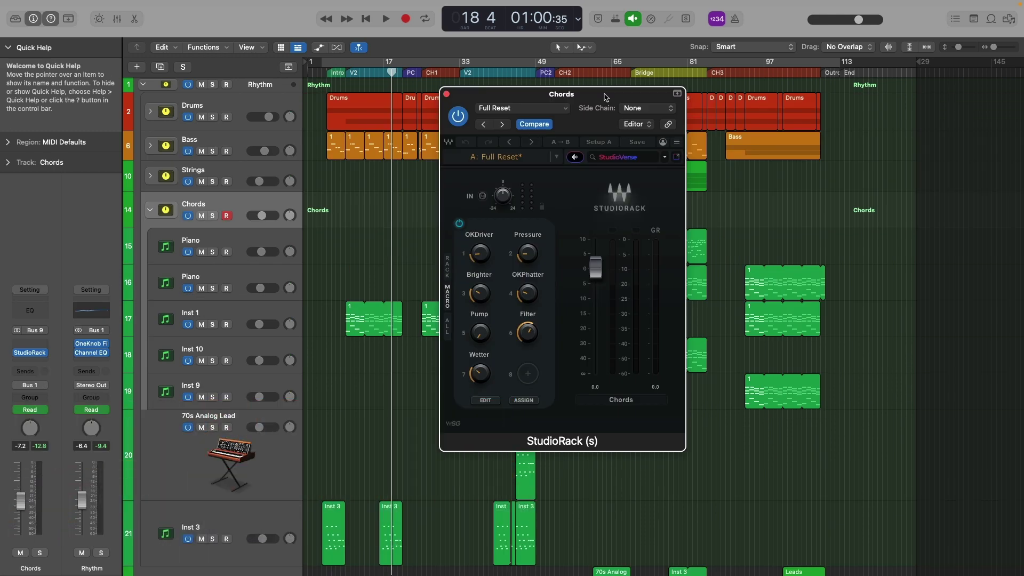
Step: Show the macros and the plugin rack together in the Chords StudioRack and reposition its window
drag(607, 97, 588, 88)
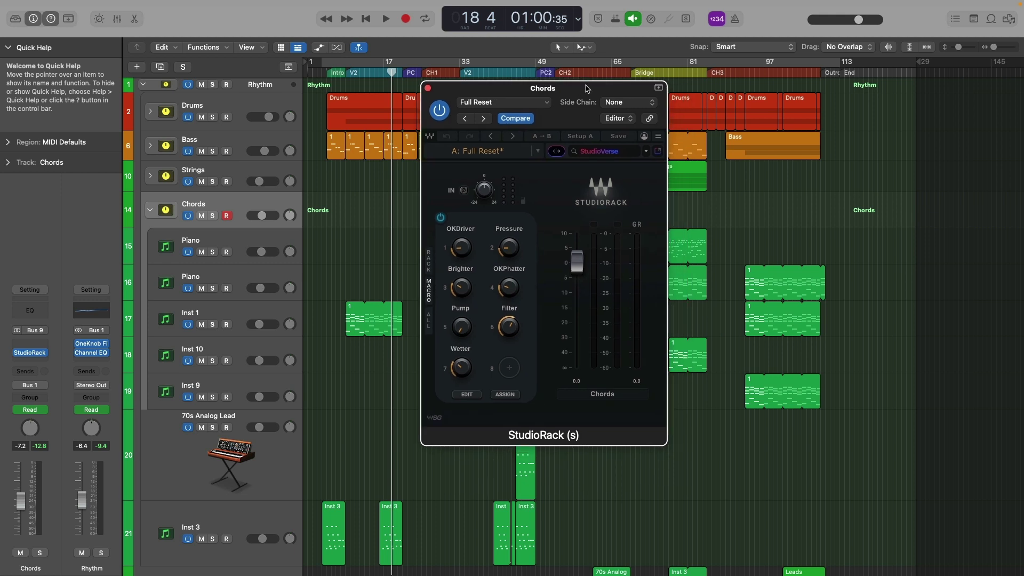
click(429, 328)
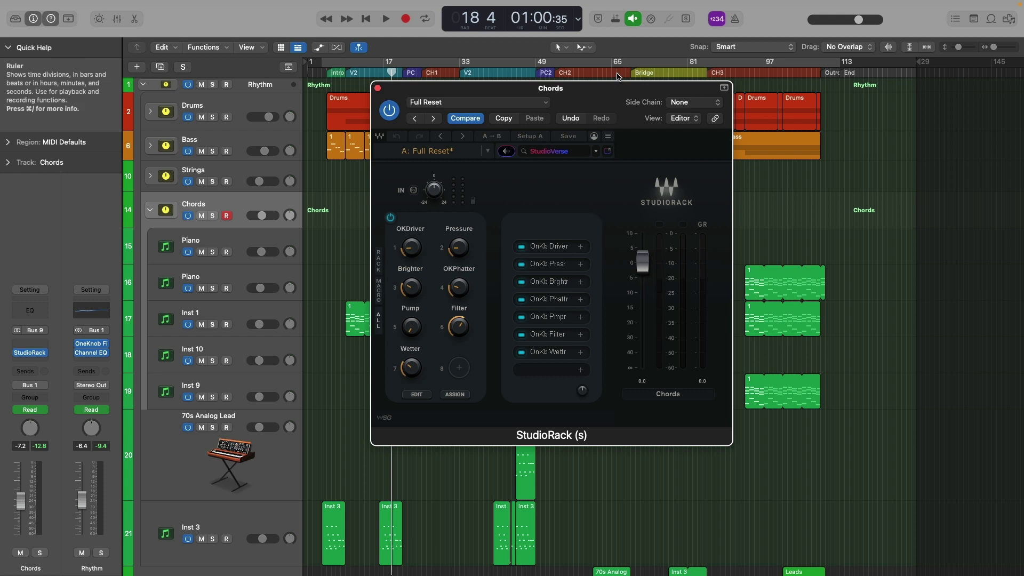
drag(610, 94, 600, 94)
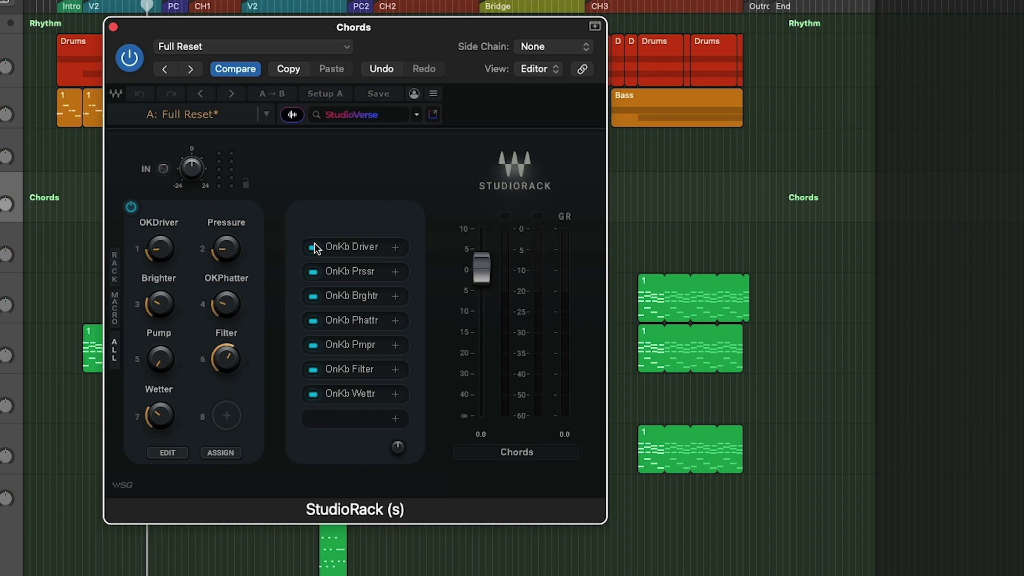
drag(413, 33, 412, 38)
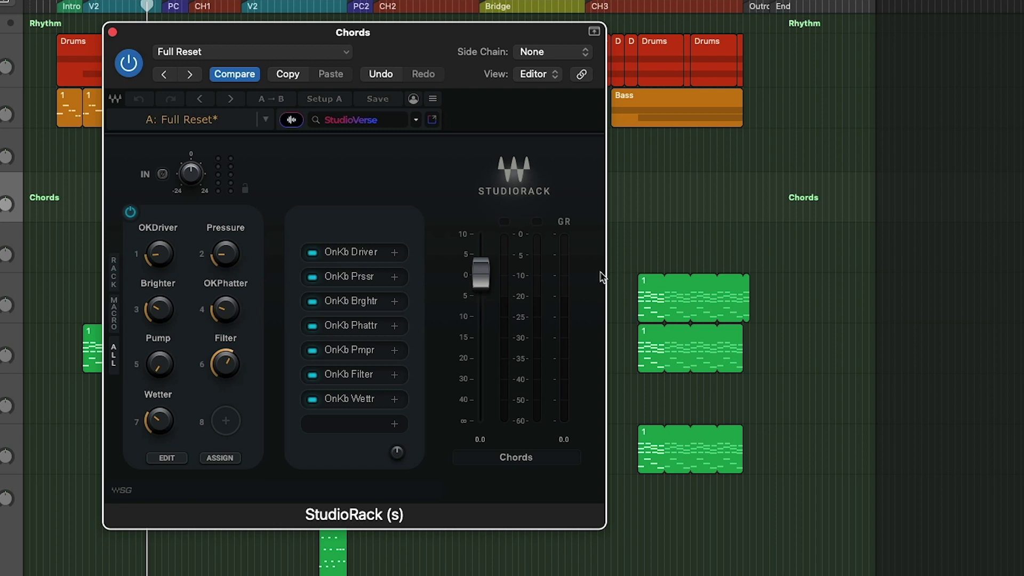
Step: Open the OneKnob Driver plugin from the Chords rack and place it beside the StudioRack window
click(351, 252)
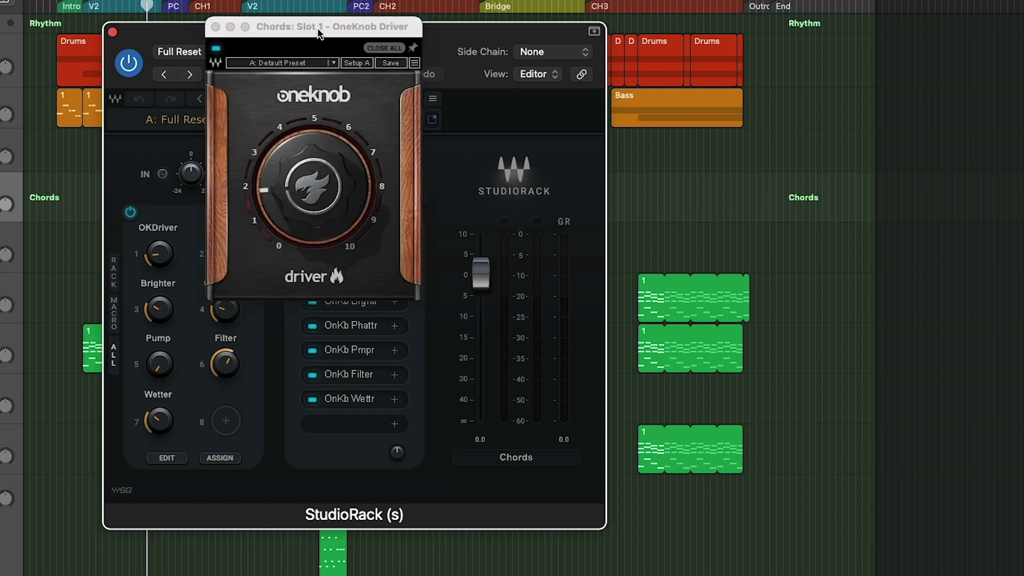
drag(319, 33, 729, 34)
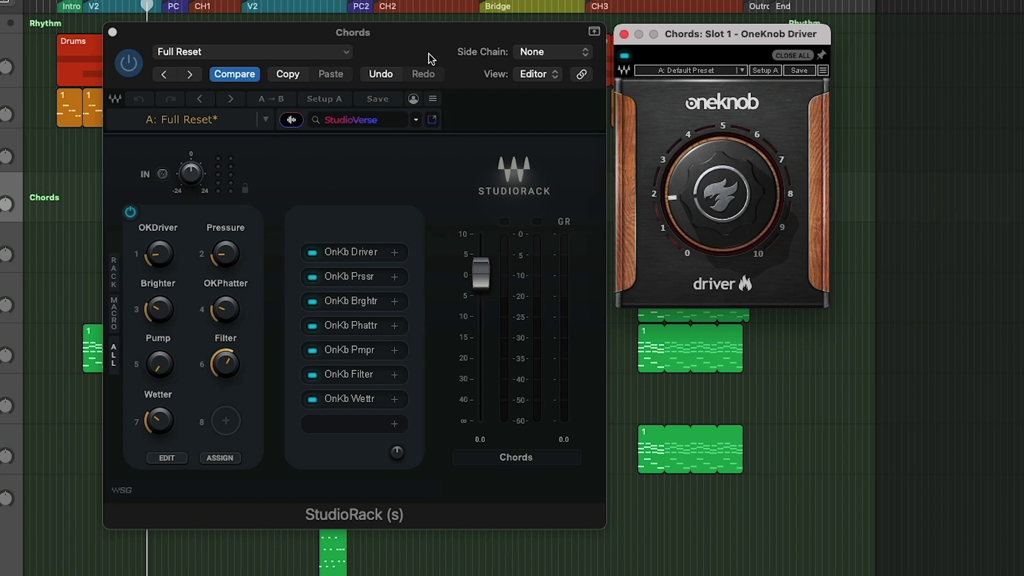
drag(428, 55, 421, 40)
Step: Turn the OKDriver macro down slightly and look through its plugin assignment options
click(154, 345)
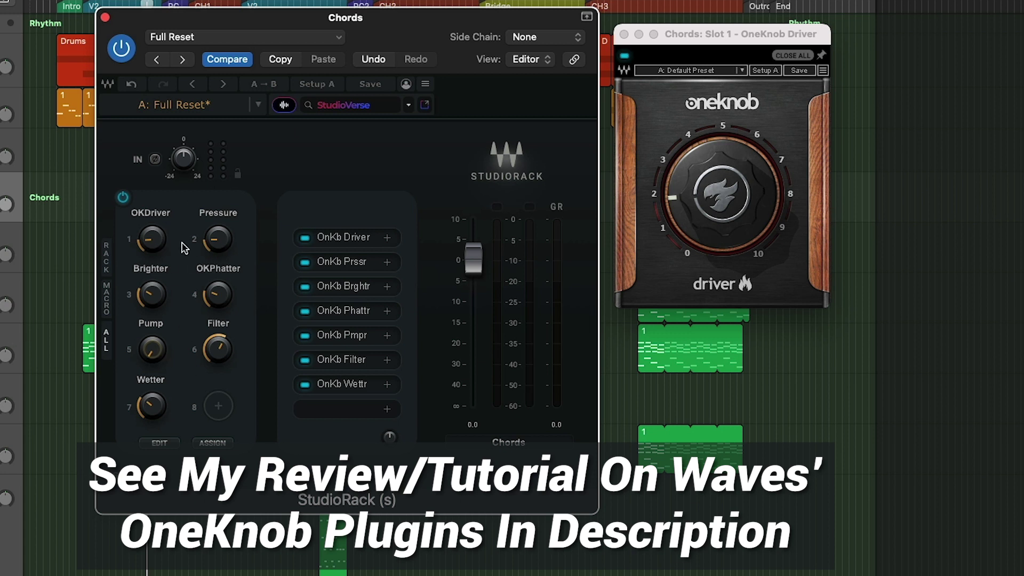
mouse_move(153, 242)
mouse_down()
mouse_move(153, 266)
mouse_move(153, 229)
mouse_move(153, 256)
mouse_up()
right_click(153, 240)
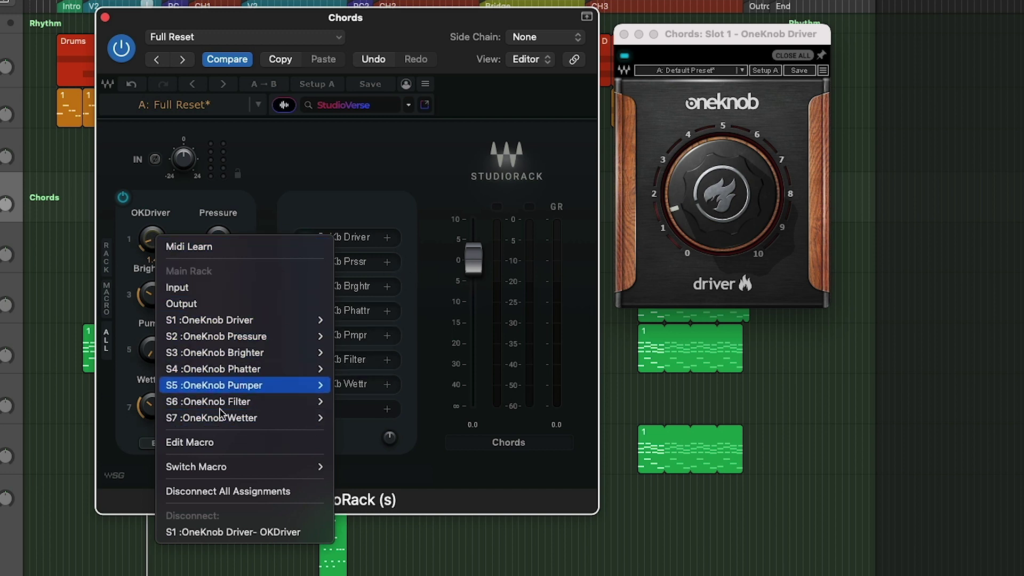
click(322, 216)
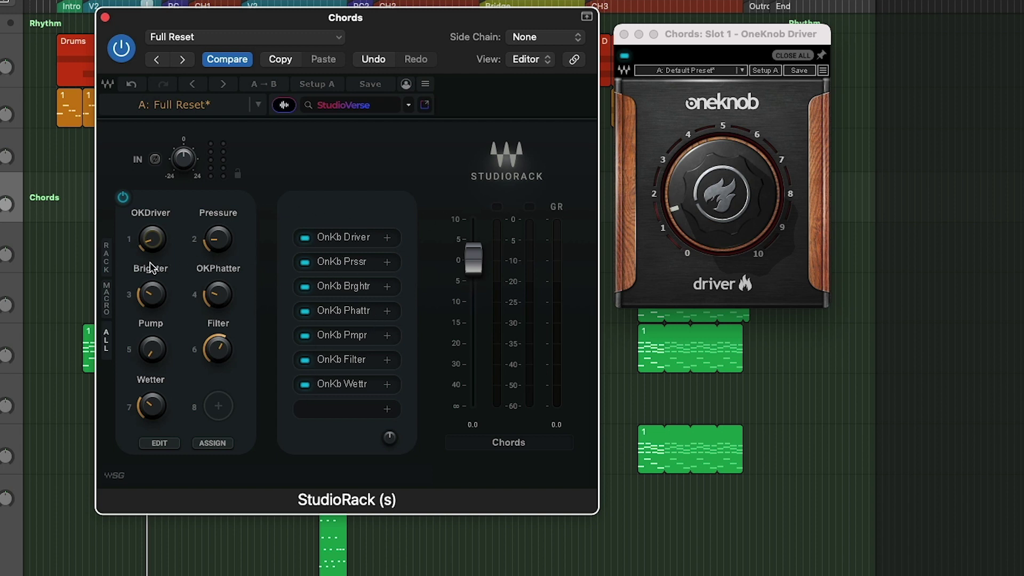
click(152, 228)
Step: Close the OneKnob Driver plugin, move the StudioRack window aside, and solo the Chords track
drag(419, 19, 387, 130)
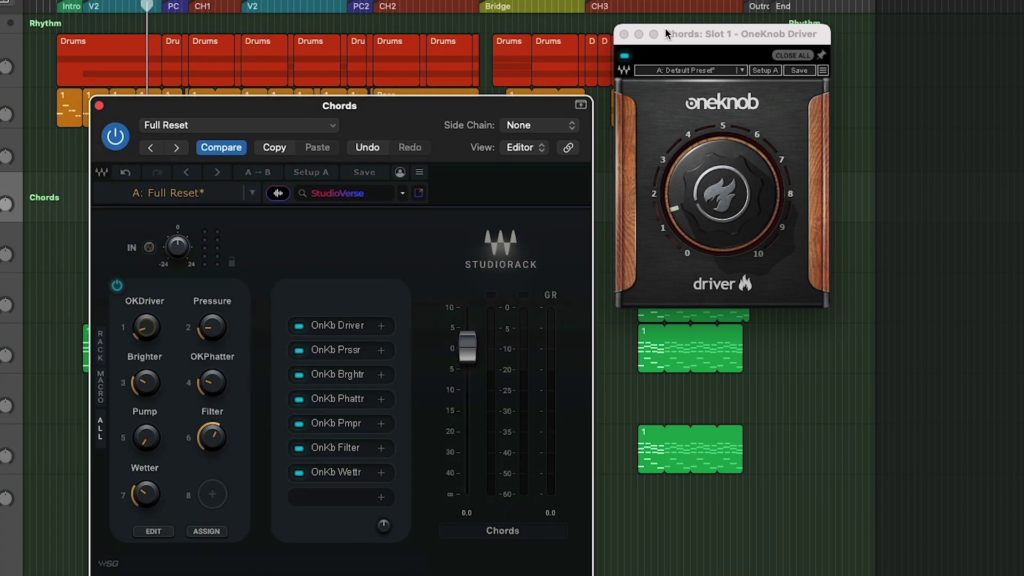
drag(764, 31, 816, 5)
click(676, 2)
drag(404, 105, 807, 66)
key(s)
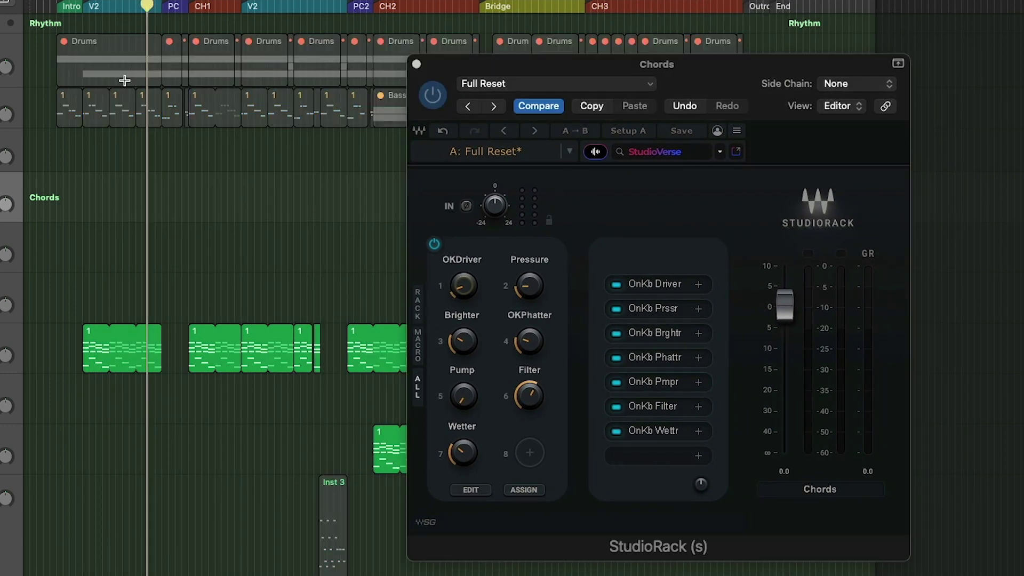
Step: Play the soloed chords from within the CH1 section while adjusting the OKDriver, Wetter, Pressure and Brighter macros
drag(246, 6, 221, 5)
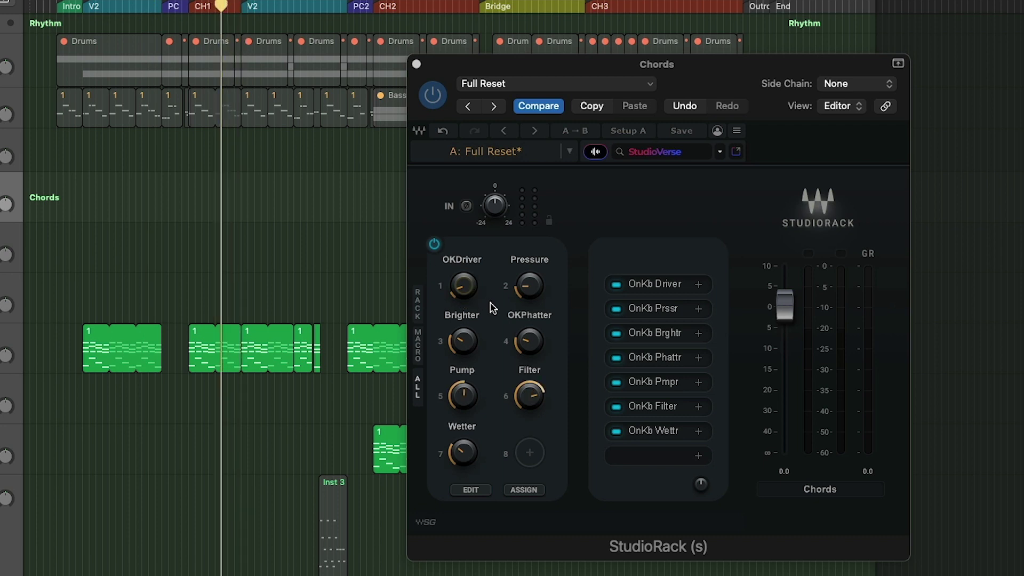
key(space)
mouse_move(466, 288)
mouse_down()
mouse_move(463, 267)
mouse_move(463, 296)
mouse_up()
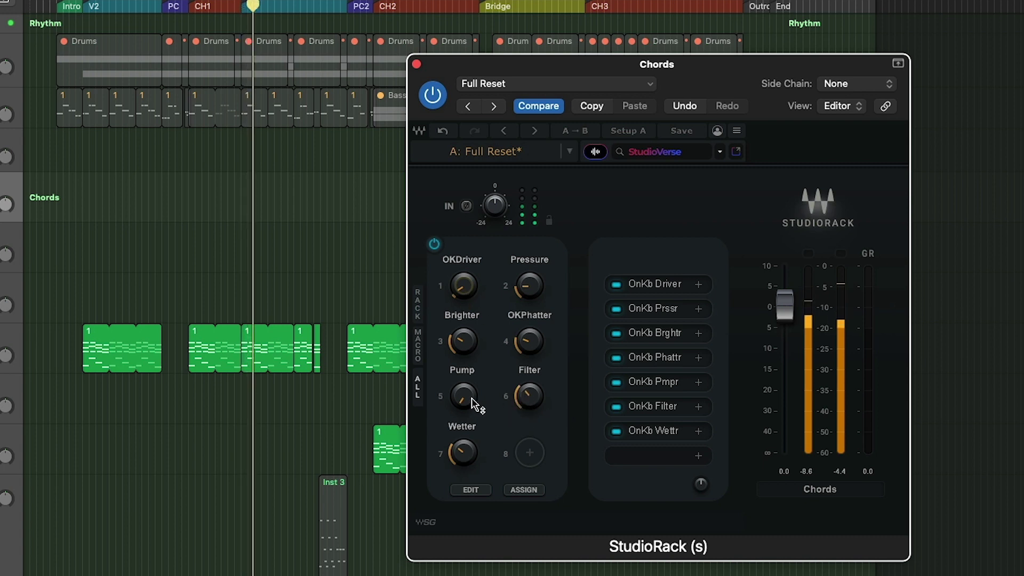
mouse_move(470, 470)
mouse_down()
mouse_move(469, 448)
mouse_move(469, 465)
mouse_up()
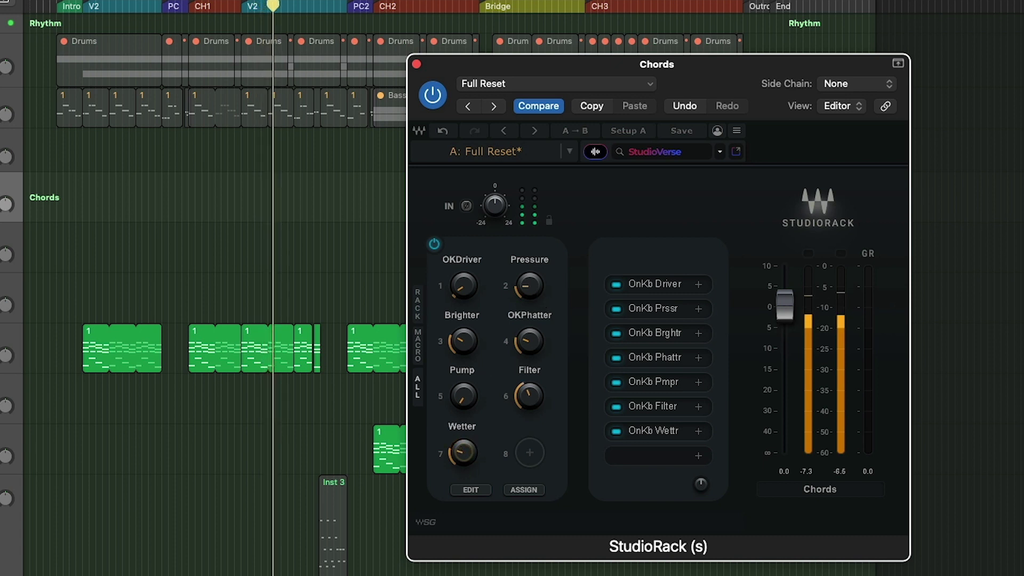
drag(530, 286, 530, 266)
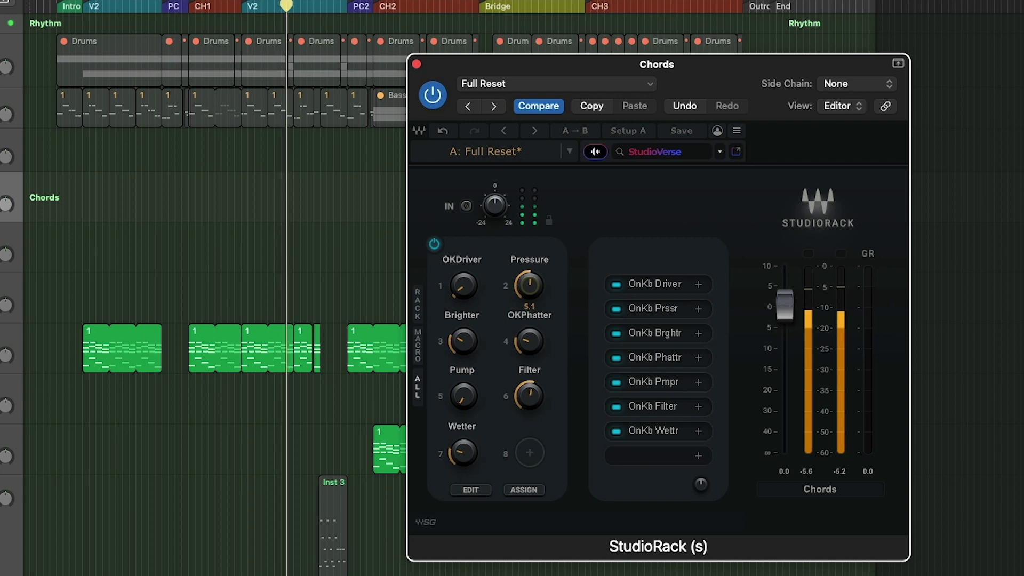
mouse_move(530, 296)
mouse_down()
mouse_move(530, 284)
mouse_move(528, 299)
mouse_up()
drag(463, 342, 463, 339)
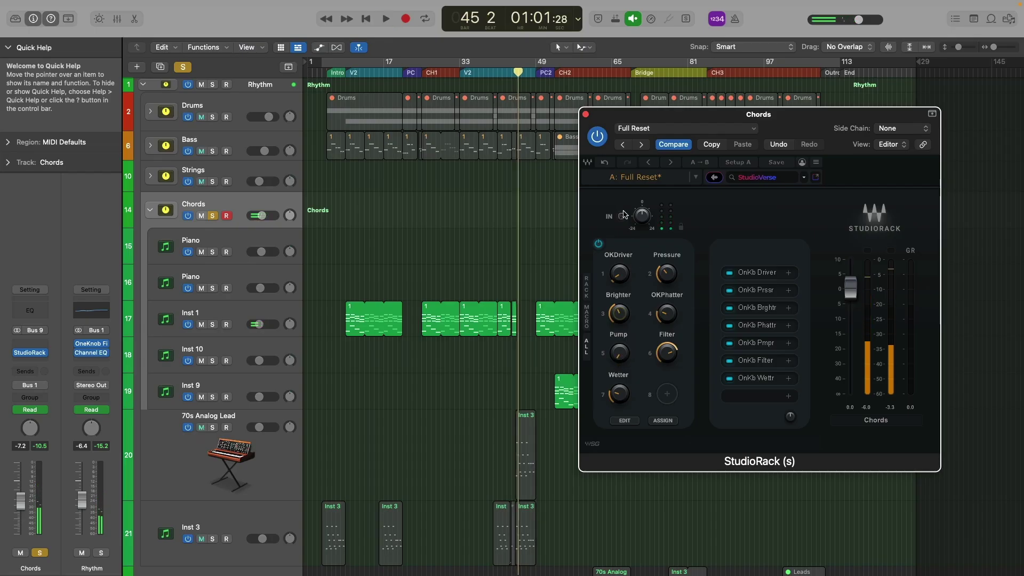
Step: Close the Chords StudioRack, collapse the Chords stack, and open the StudioRack on the expanded Bass stack
click(585, 114)
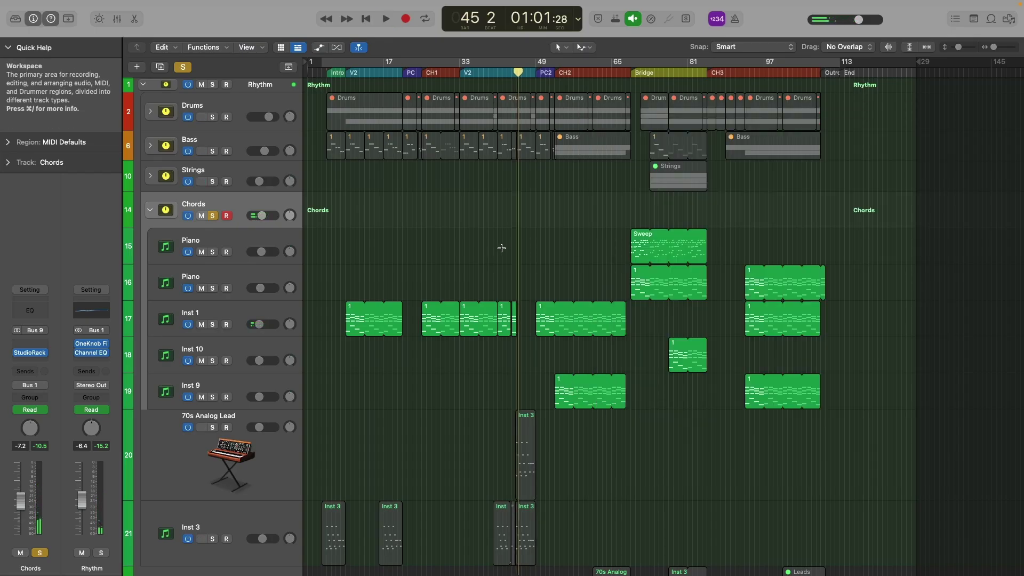
click(150, 209)
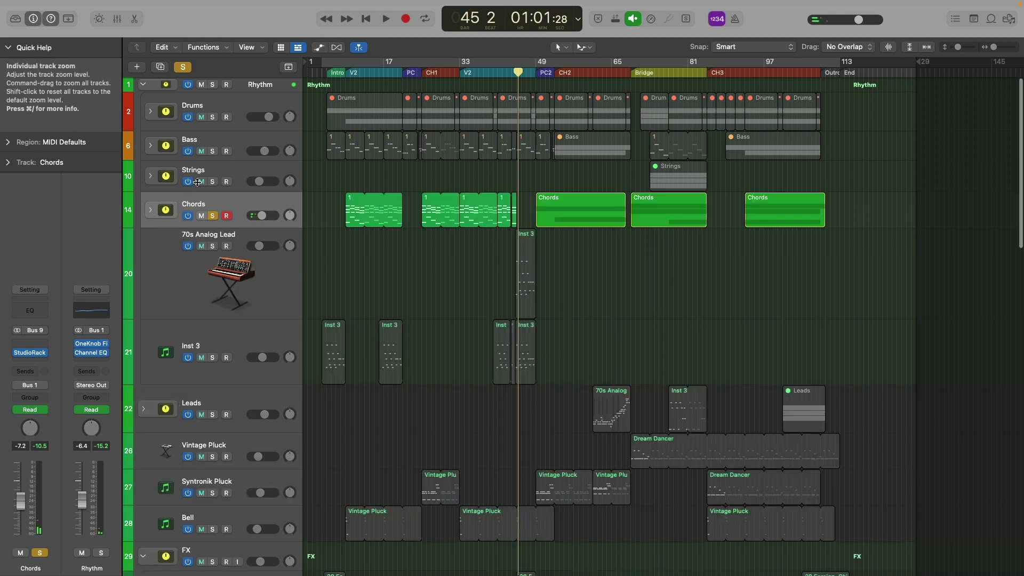
click(150, 145)
click(240, 142)
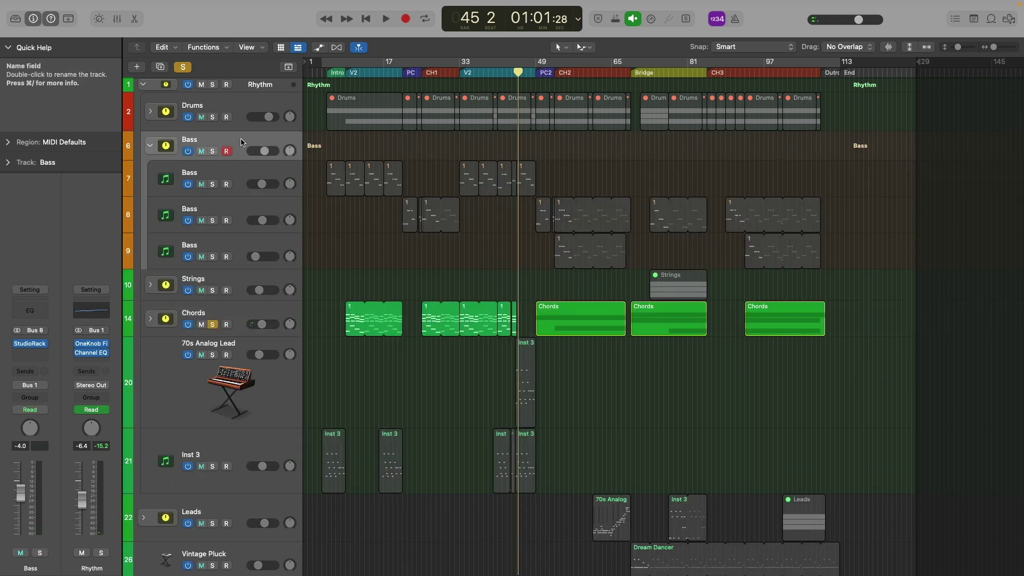
click(29, 343)
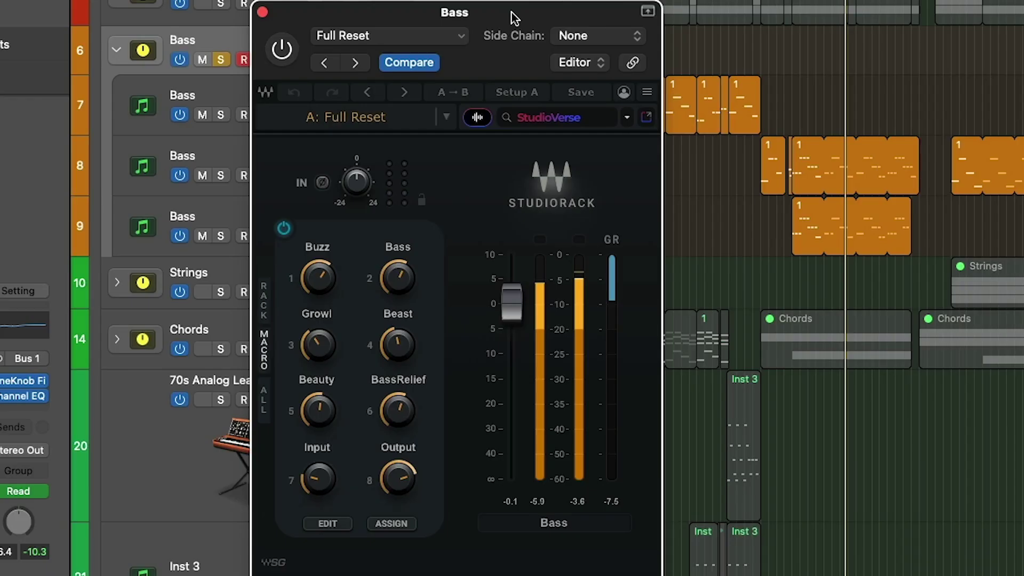
Step: Compare the soloed bass with its StudioRack bypassed and active during playback
click(284, 45)
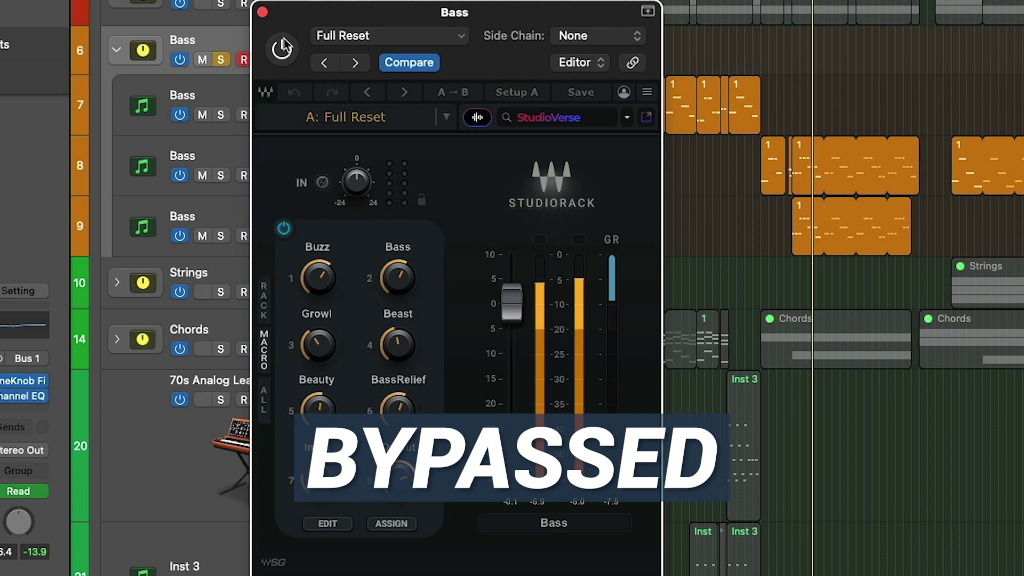
click(283, 48)
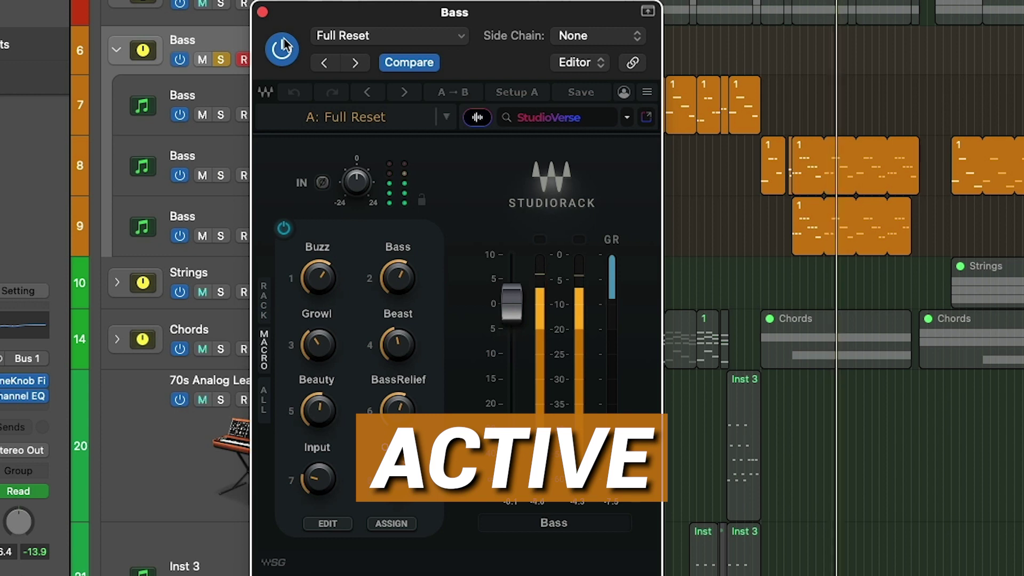
click(283, 48)
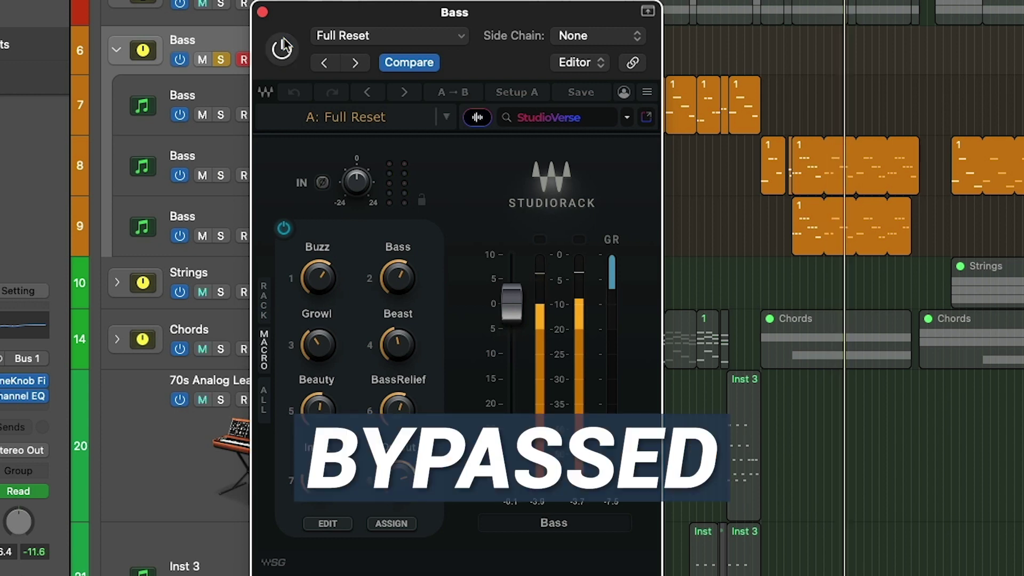
click(283, 48)
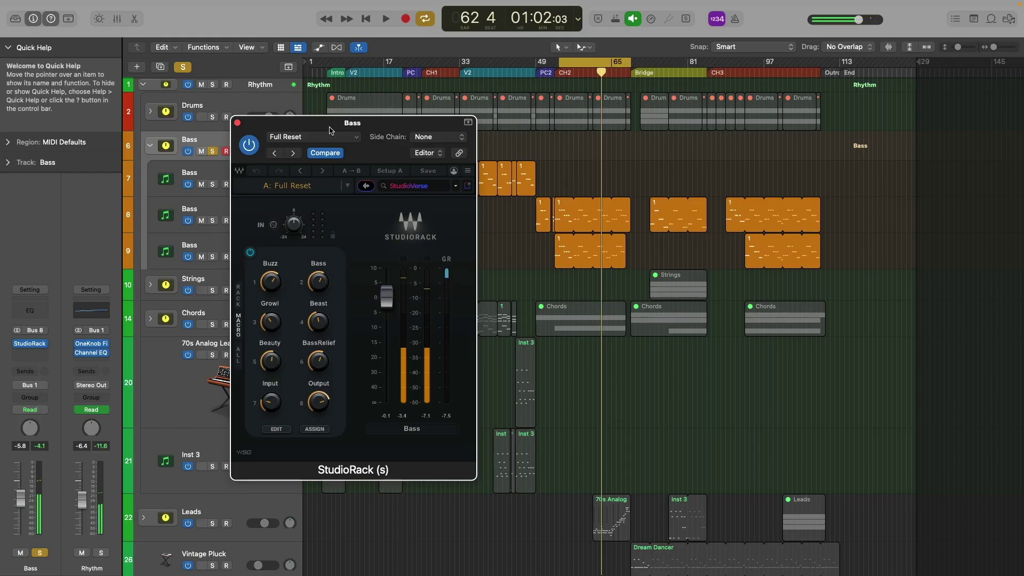
Step: Show the macros and the plugin rack together in the Bass StudioRack
drag(331, 130, 360, 126)
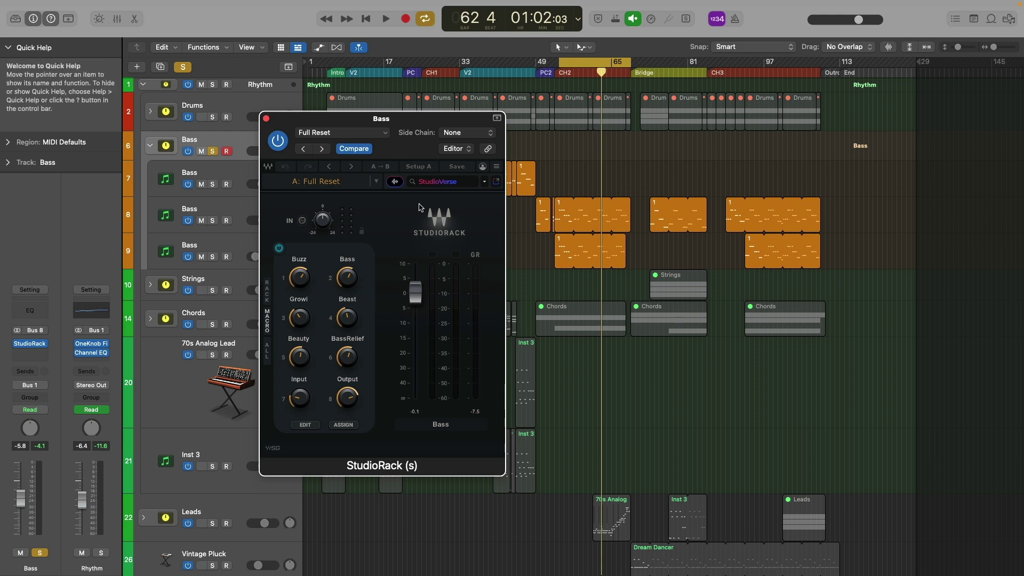
click(269, 293)
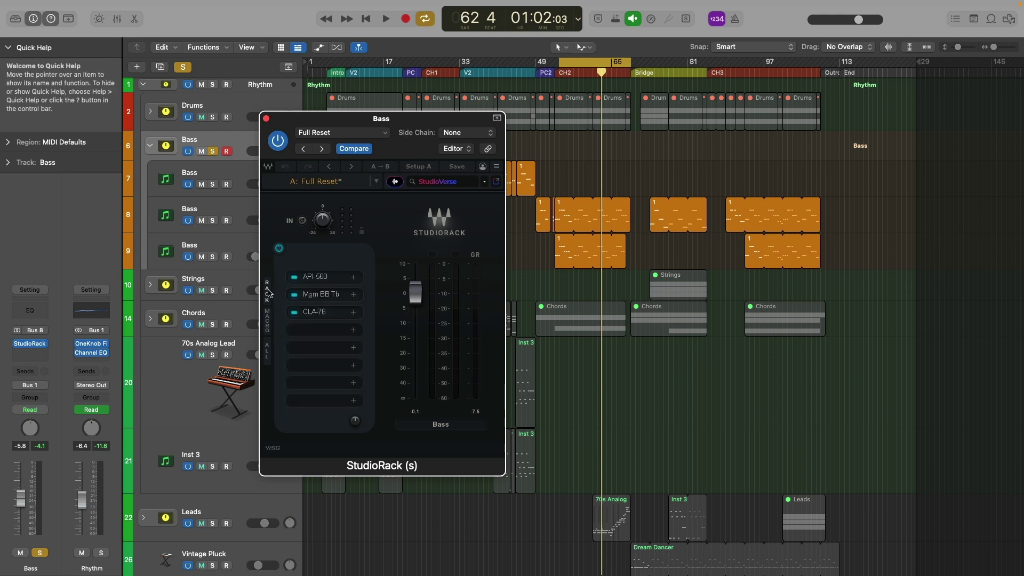
click(268, 351)
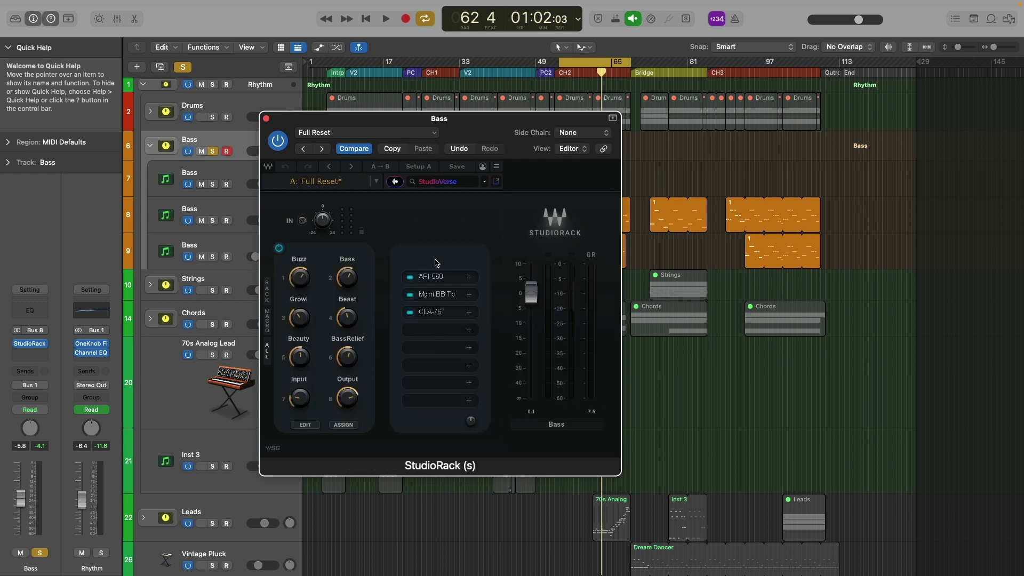
drag(476, 119, 439, 121)
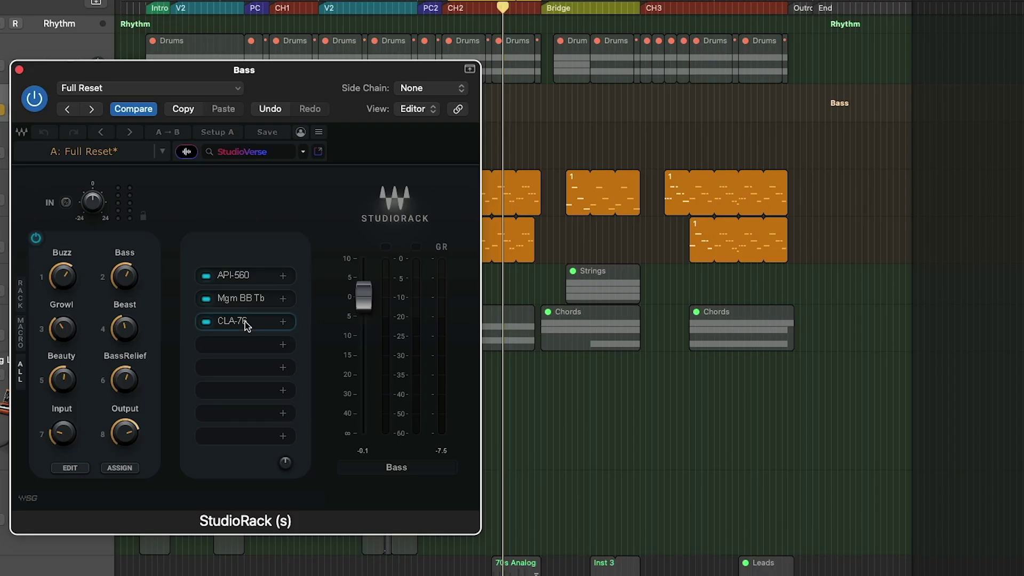
Step: Inspect the CLA-76 compressor settings in the Bass rack's third slot, then close the plugin
click(245, 322)
drag(410, 44, 641, 175)
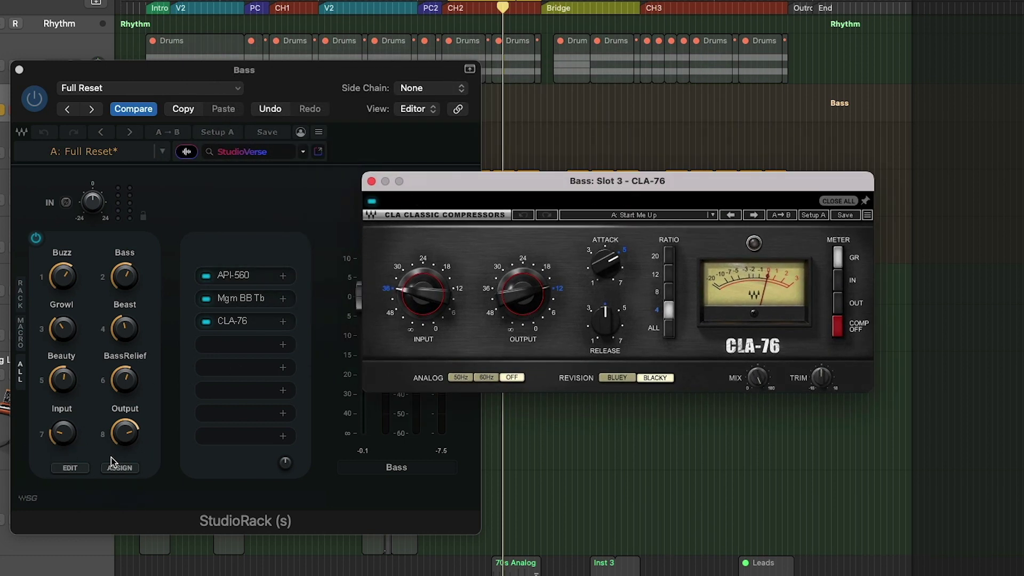
click(370, 181)
Step: Open Magma BB Tubes from the Bass rack beside the StudioRack and raise the BassRelief macro to about 62
click(235, 297)
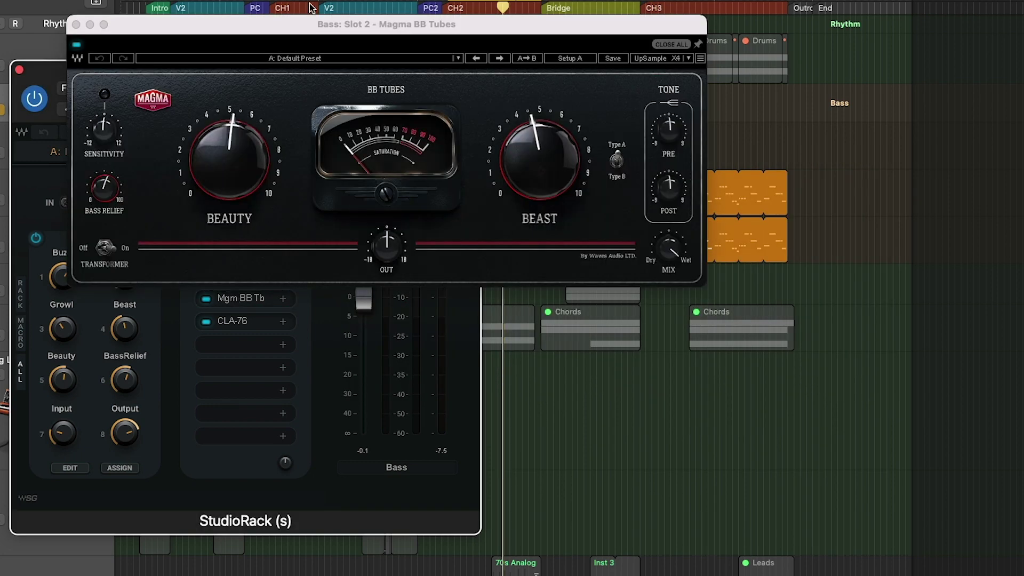
drag(291, 29, 591, 173)
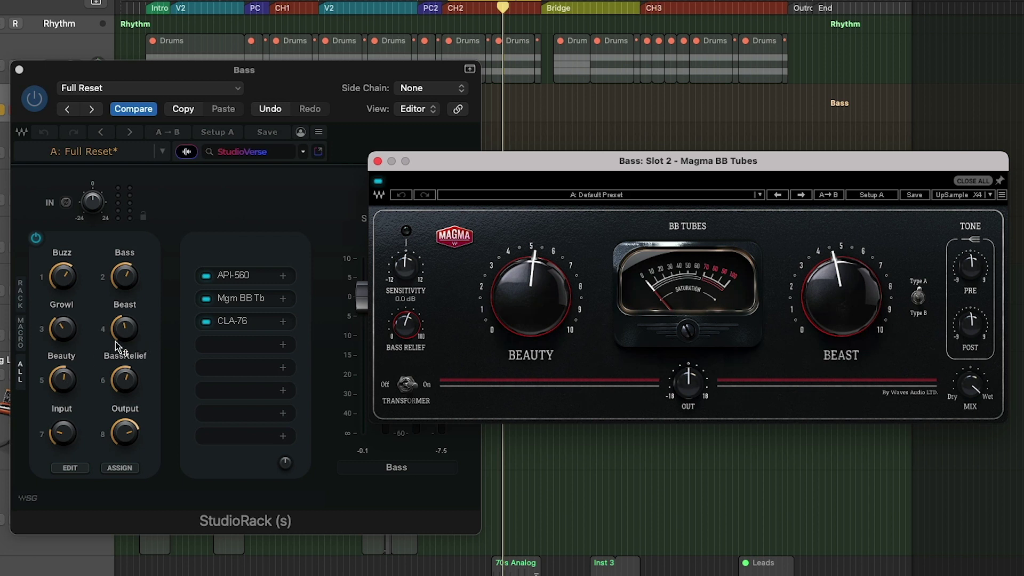
click(129, 383)
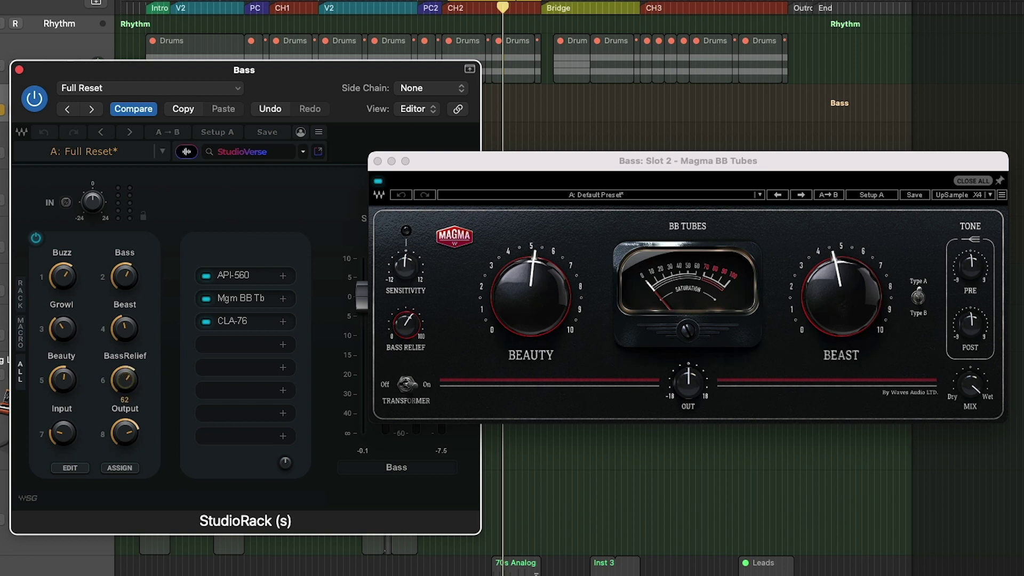
drag(126, 380, 127, 341)
Step: Open the API-560 equalizer to try the Bass macro on it, then close it and move the StudioRack window aside
click(233, 278)
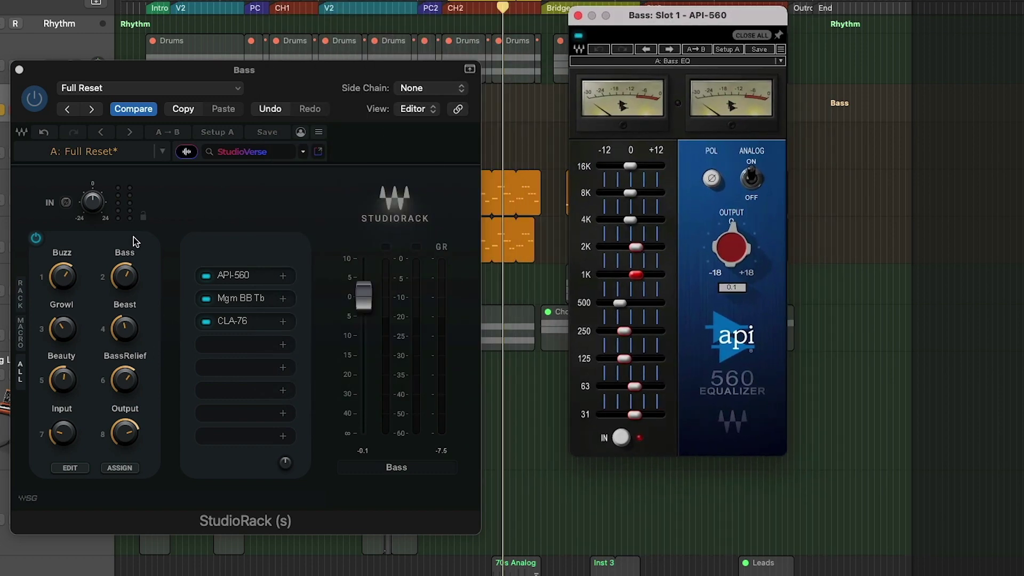
click(133, 266)
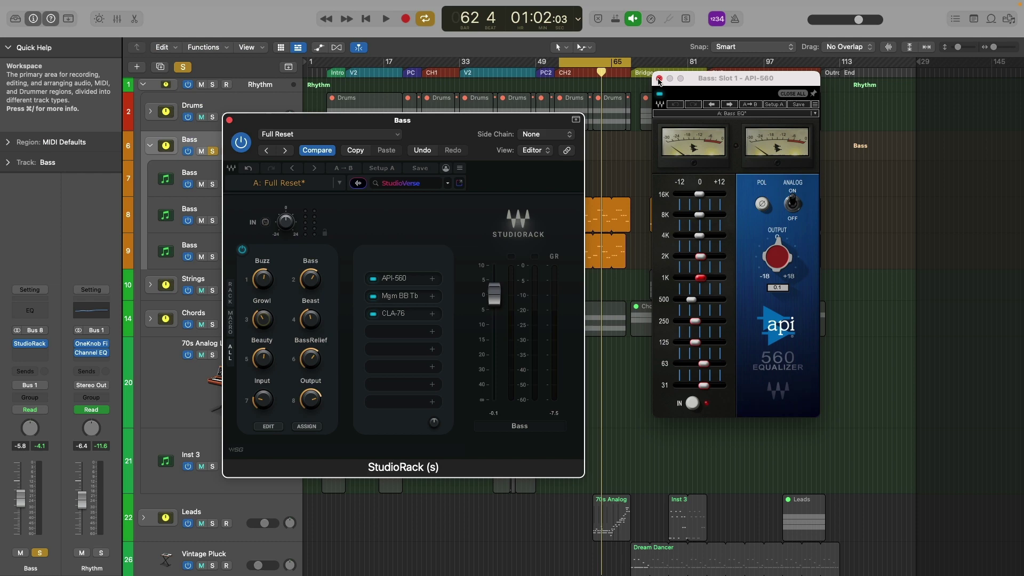
click(578, 15)
drag(278, 69, 799, 102)
drag(830, 132, 842, 106)
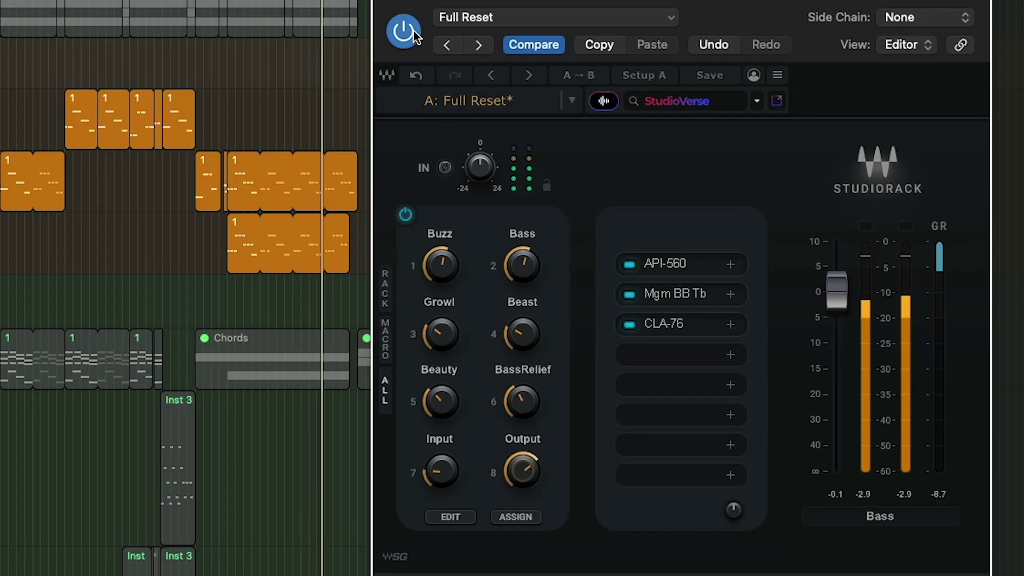
Step: Compare the bass with StudioRack bypassed, then raise the output fader to 0.1 and nudge up the Bass, Buzz, Beauty, Output and Input macros
click(662, 128)
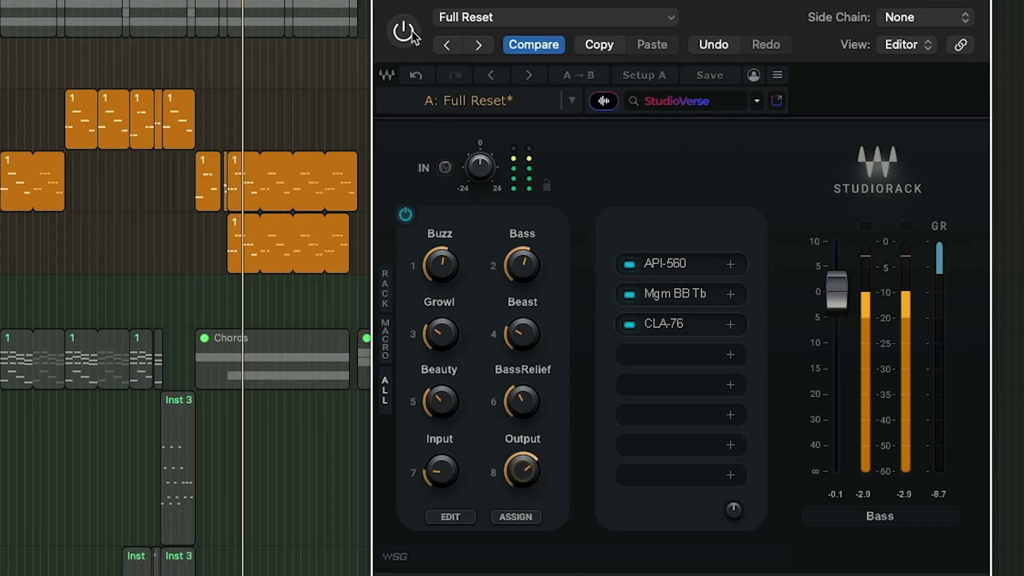
click(412, 32)
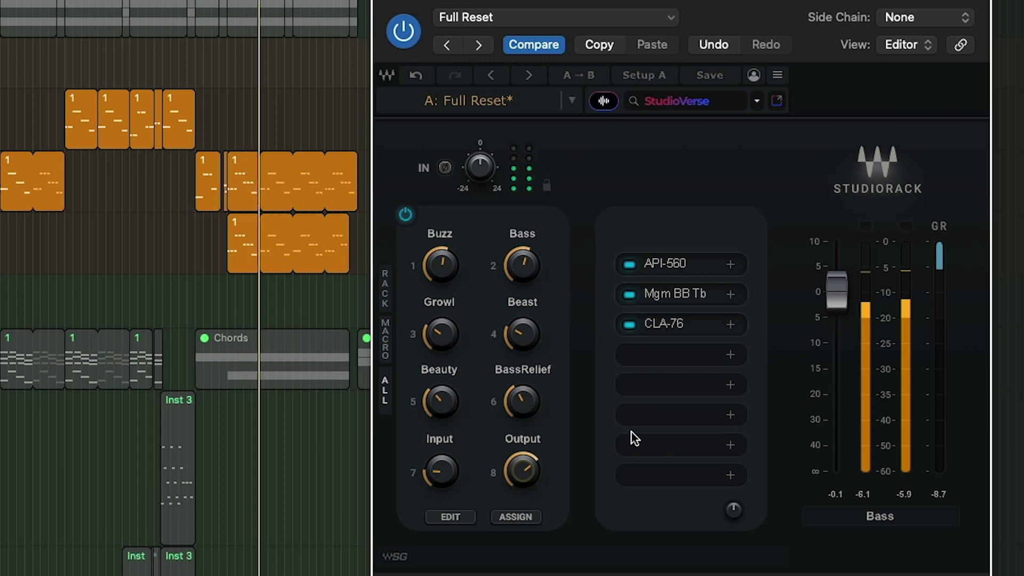
drag(835, 303, 834, 297)
drag(512, 269, 514, 251)
drag(439, 278, 439, 264)
drag(441, 415, 441, 404)
drag(536, 475, 536, 470)
drag(447, 477, 447, 470)
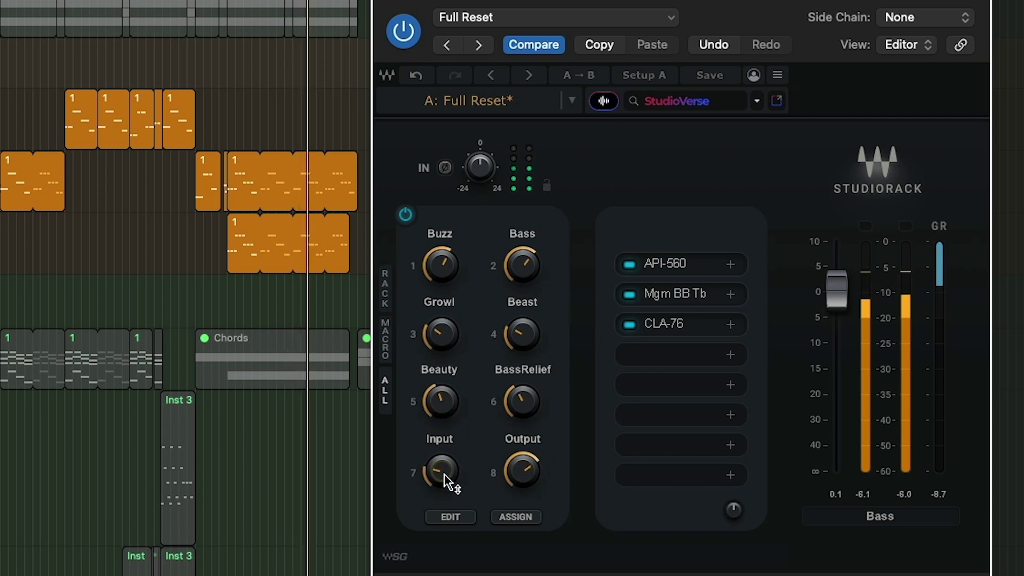
Step: Raise the StudioRack output fader to 1.6 and the Input macro to -32.8, comparing the level against the bypassed rack
click(391, 22)
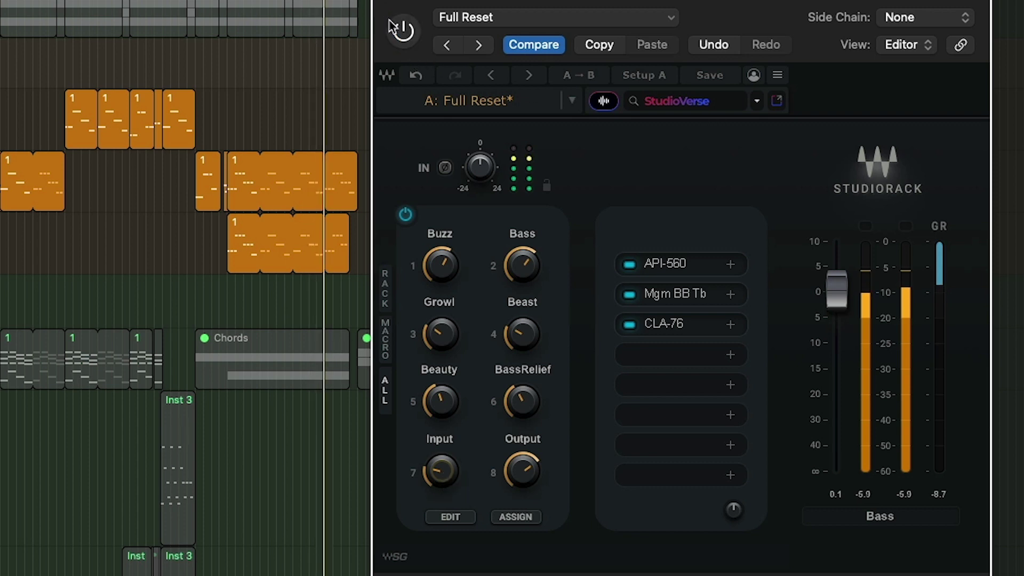
click(395, 28)
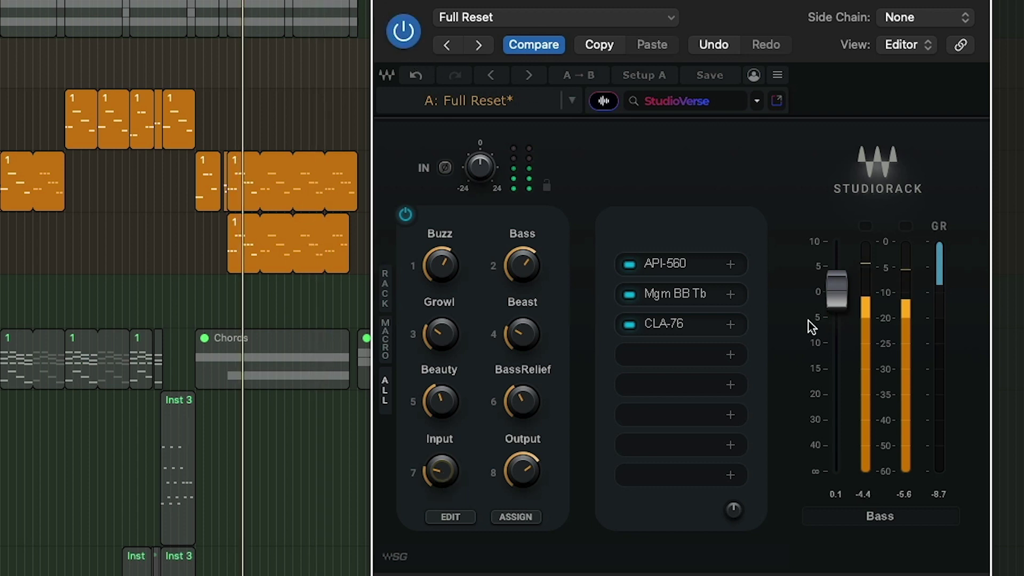
drag(839, 295, 838, 285)
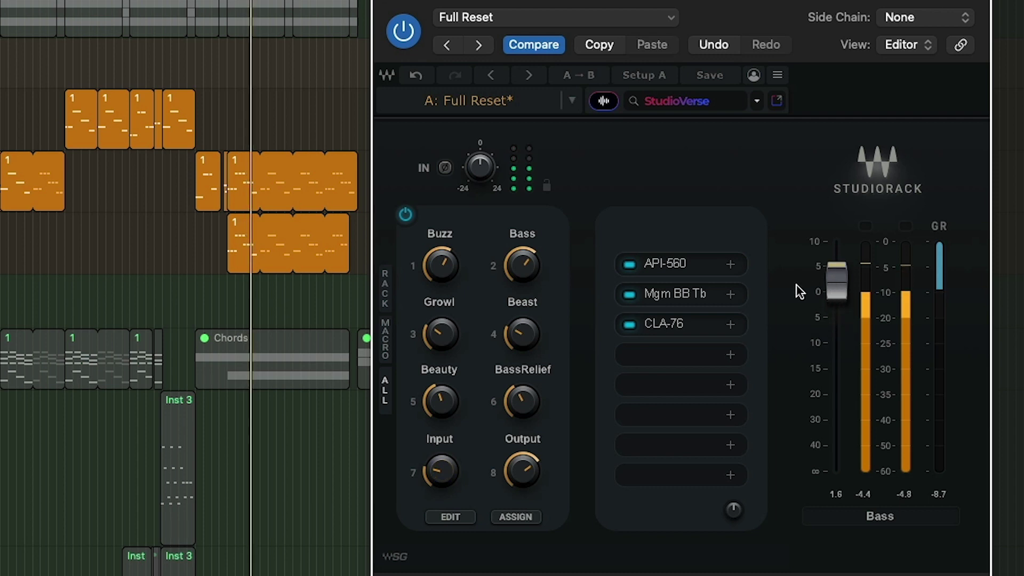
click(399, 33)
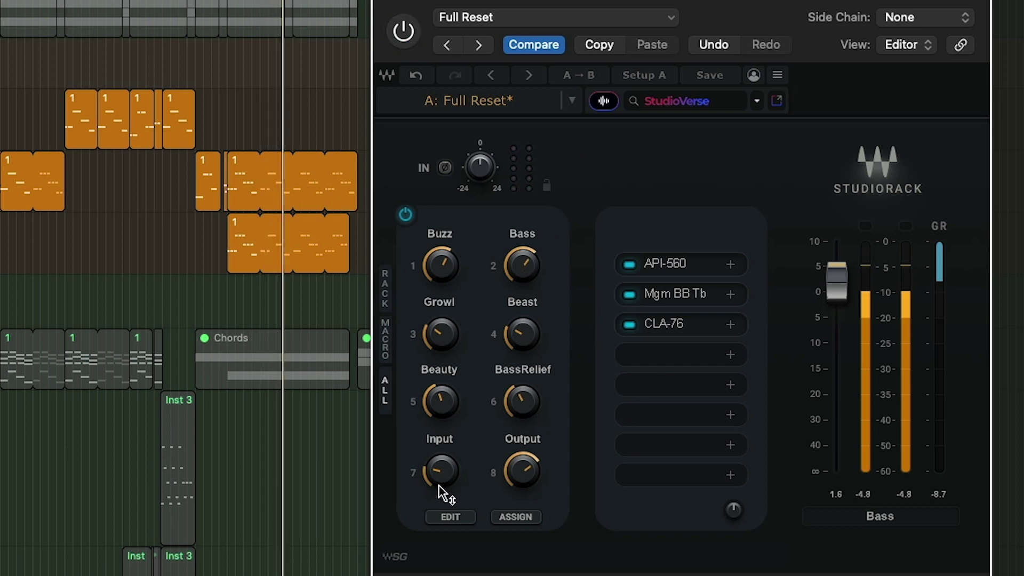
drag(442, 477, 442, 472)
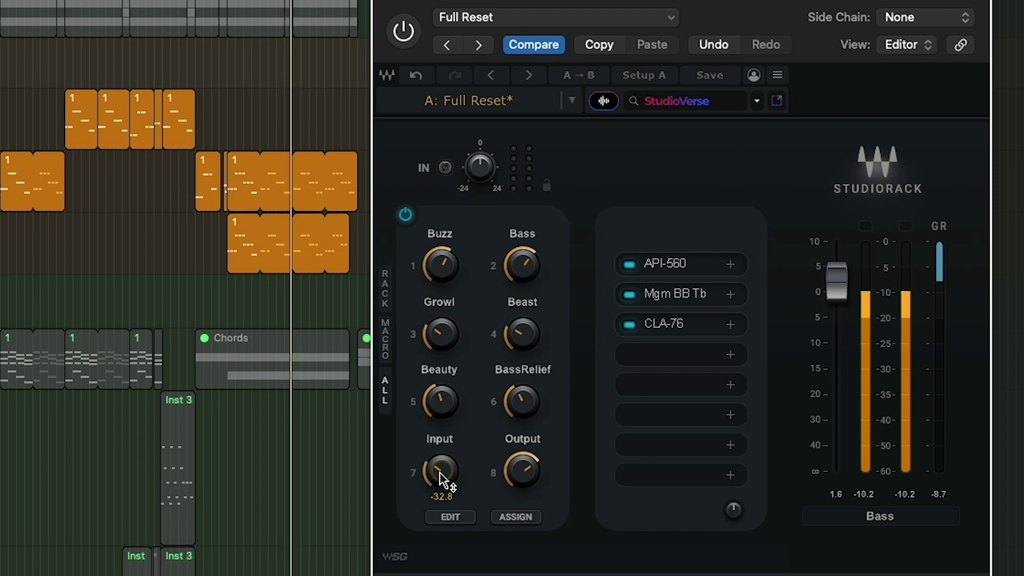
click(404, 38)
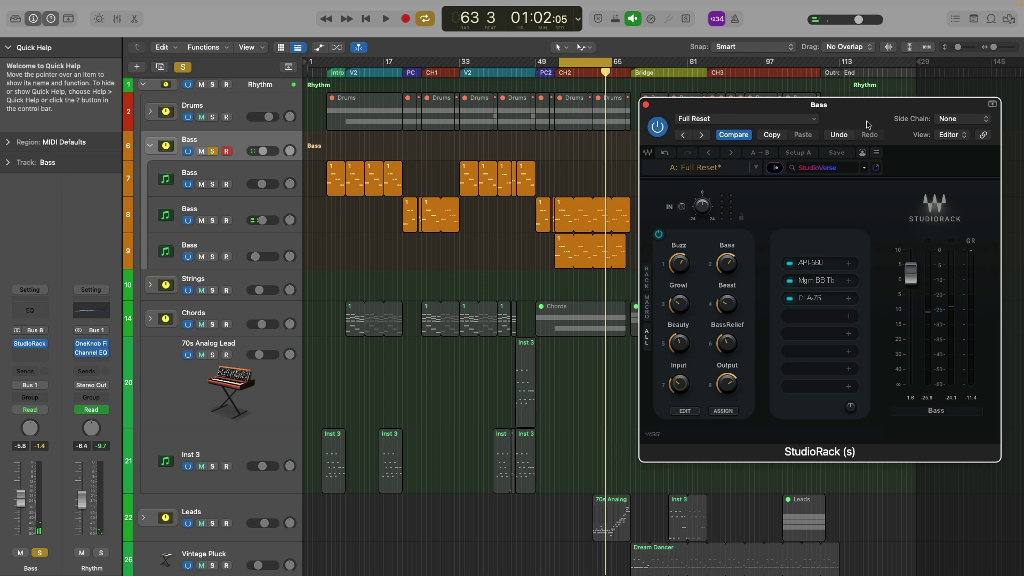
Step: Solo the Drums with the Bass, compare the mix with StudioRack bypassed, and clear the rack's output clip indicators
drag(869, 104, 840, 122)
click(213, 117)
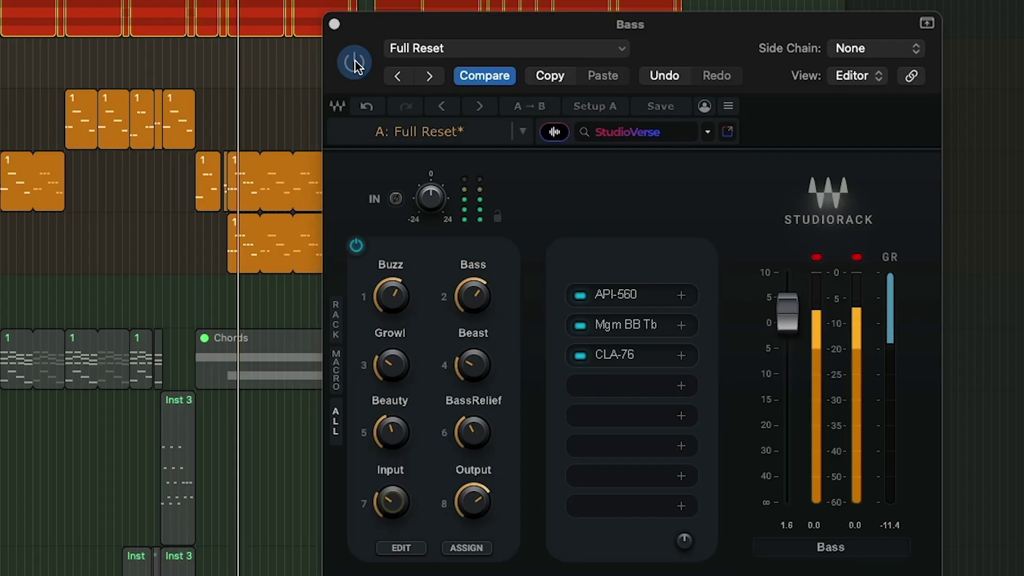
click(646, 151)
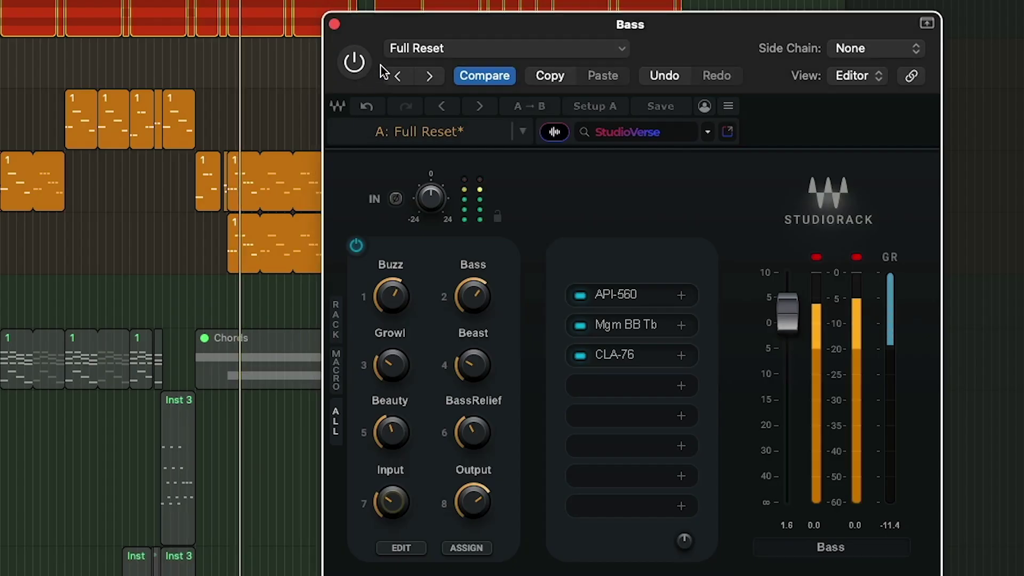
click(355, 74)
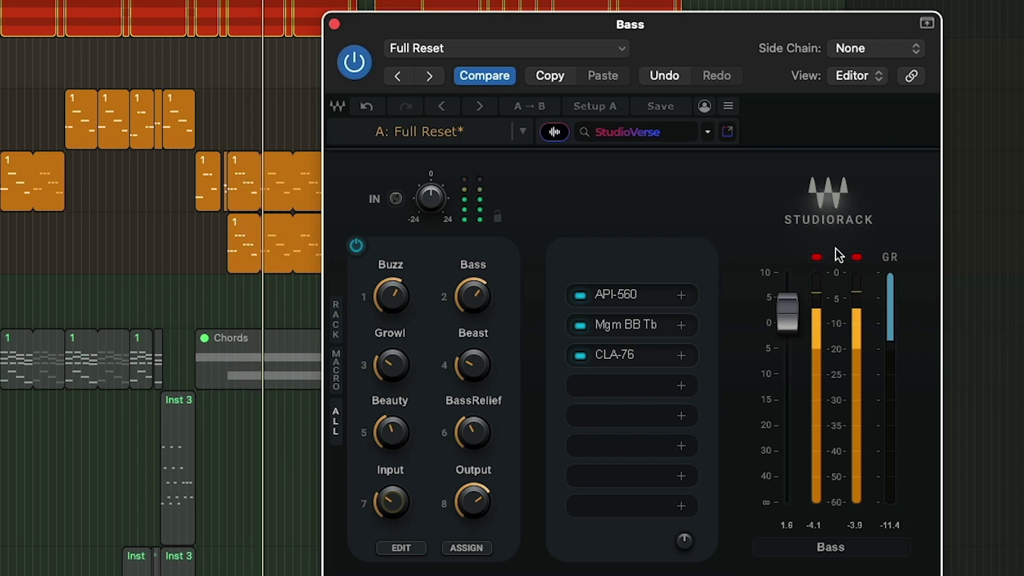
click(818, 258)
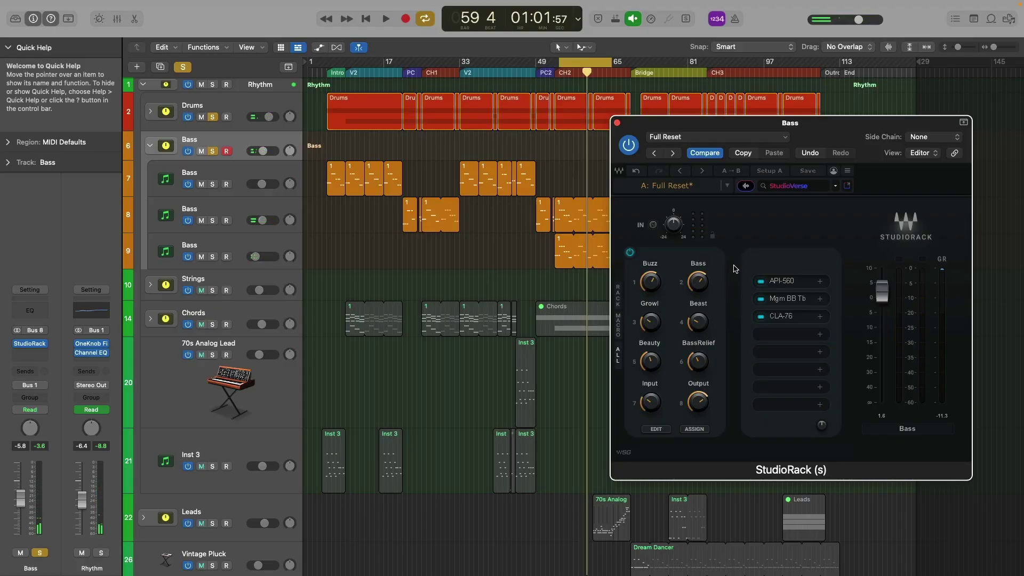
Step: Save the Bass StudioRack setting as a new preset named My Bass
click(784, 138)
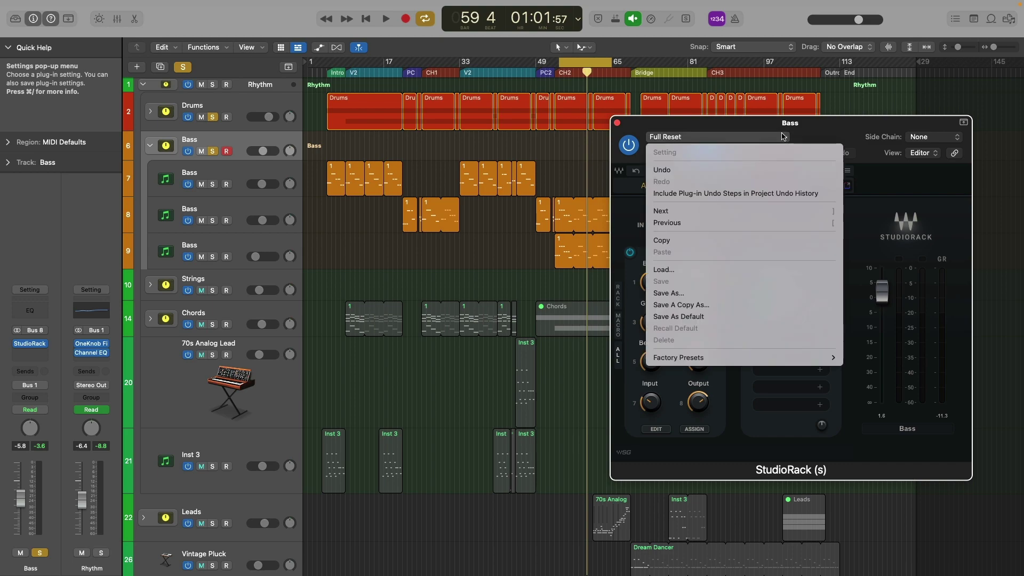
click(688, 294)
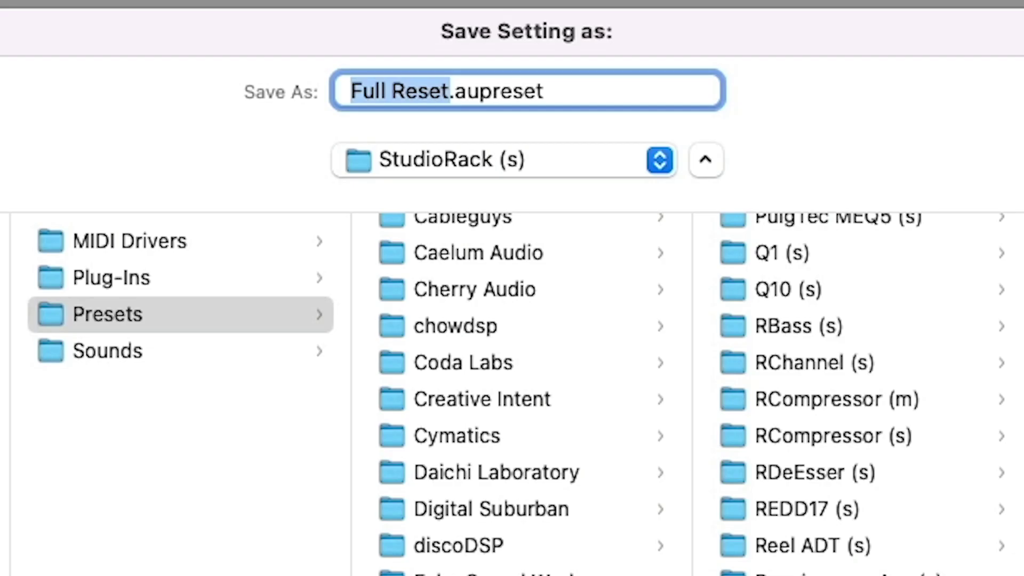
text(My Bass)
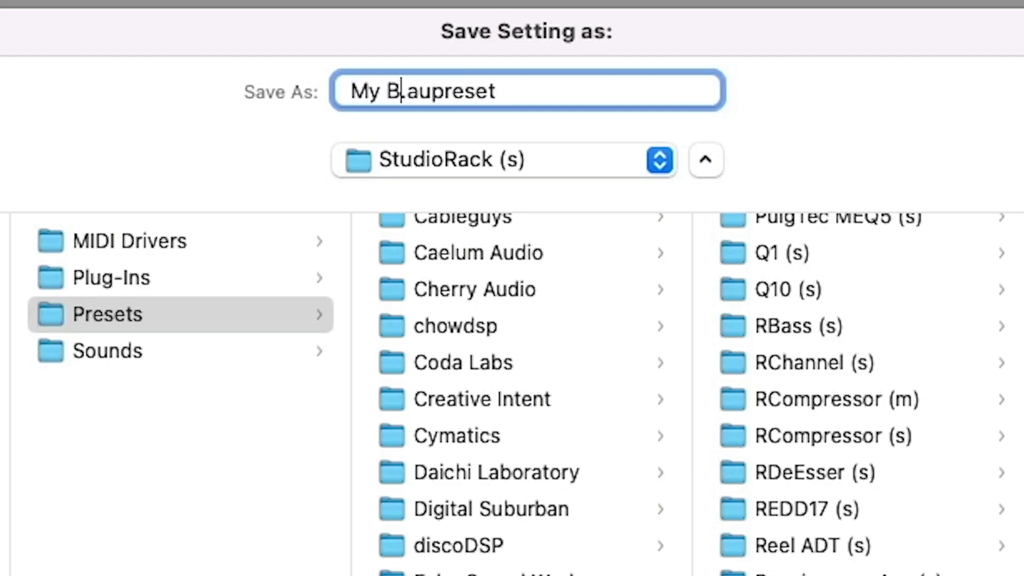
key(Return)
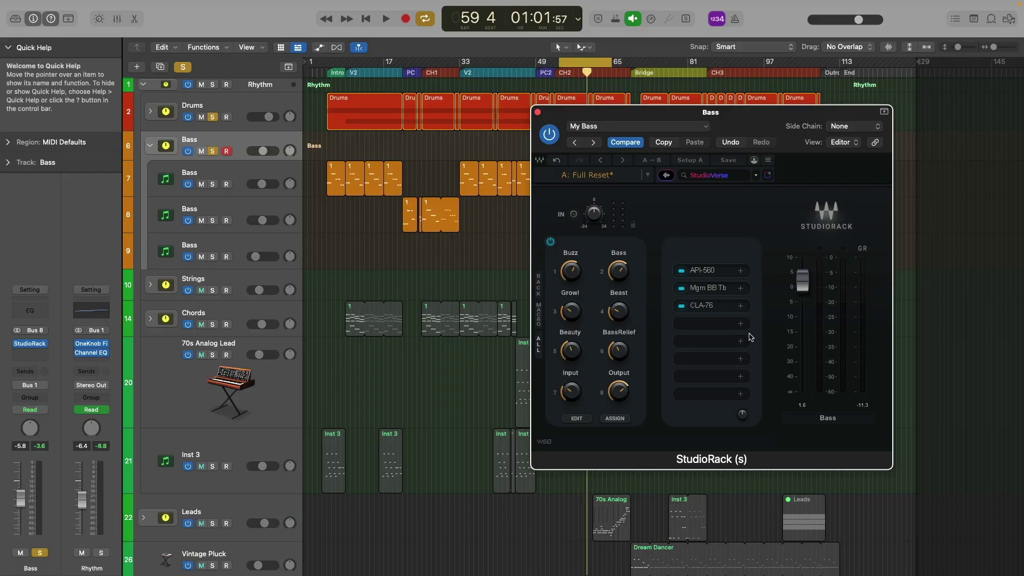
Step: Add a MultiBand Split after CLA-76 in the Bass rack and move the StudioRack window so all bands are visible
click(750, 336)
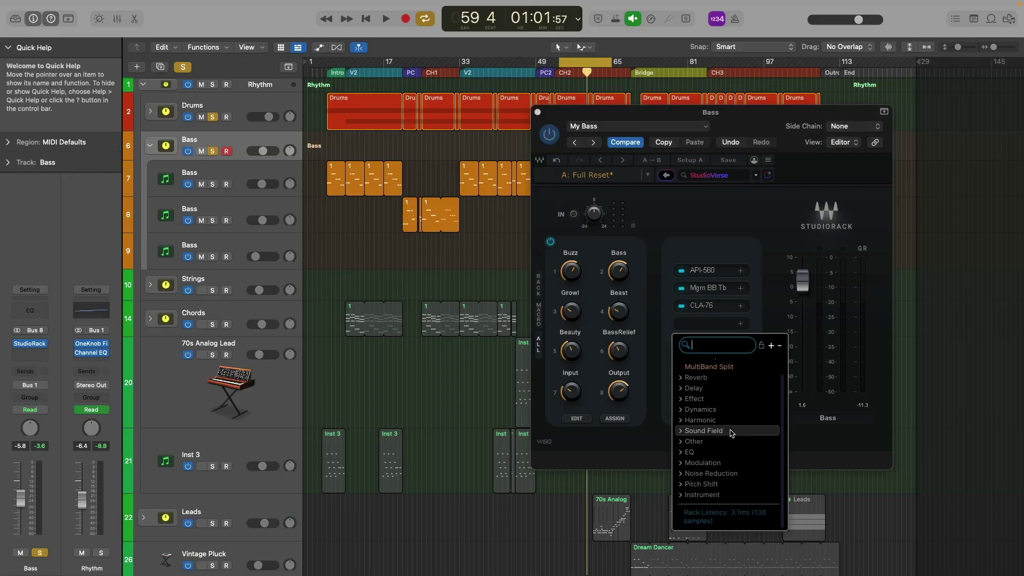
scroll(731, 434, up, 2)
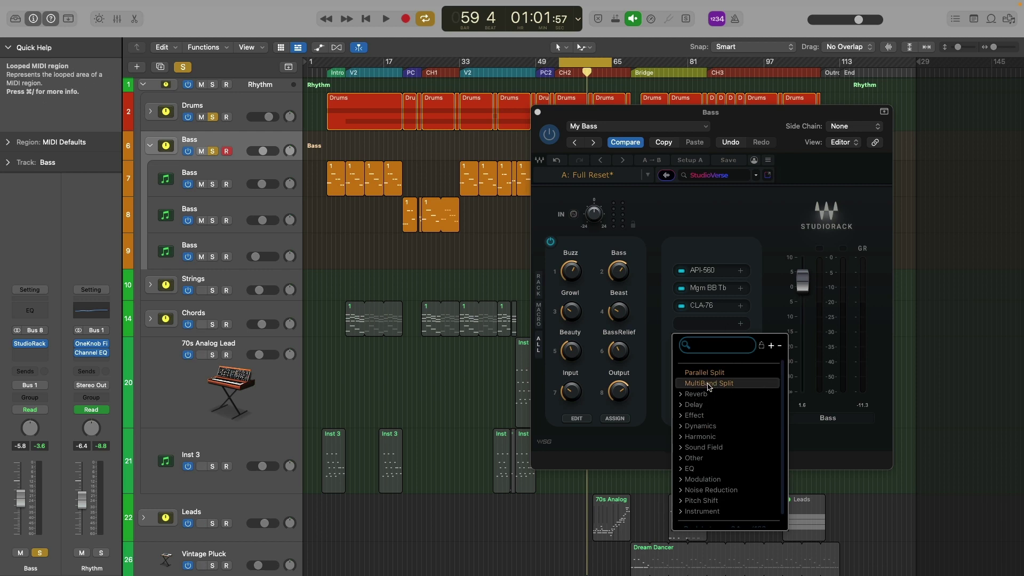
click(708, 384)
drag(839, 130, 688, 121)
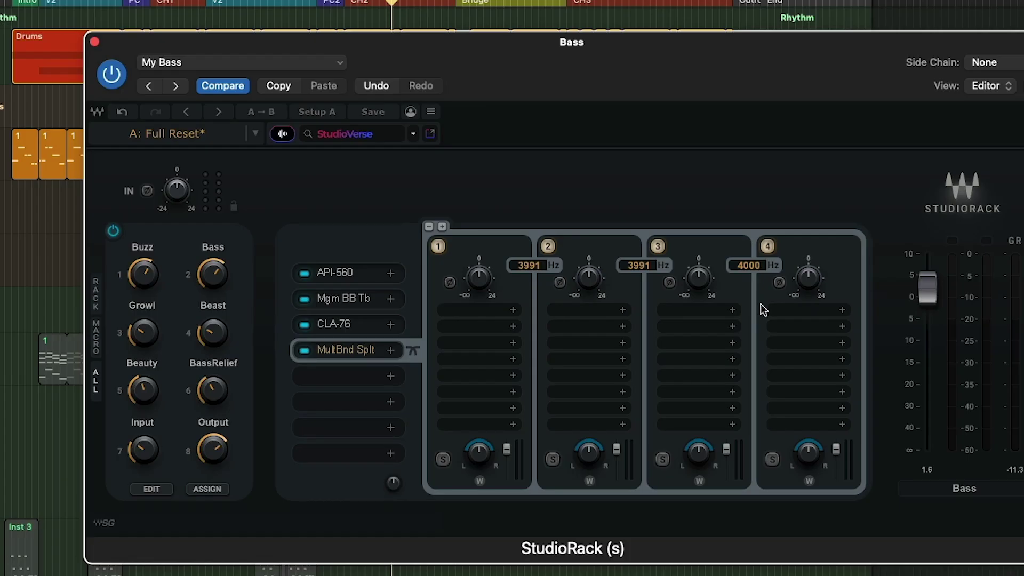
Step: Insert OneKnob Driver in the third band of the MultiBand Split, raise it to about 2, and start playback
click(732, 311)
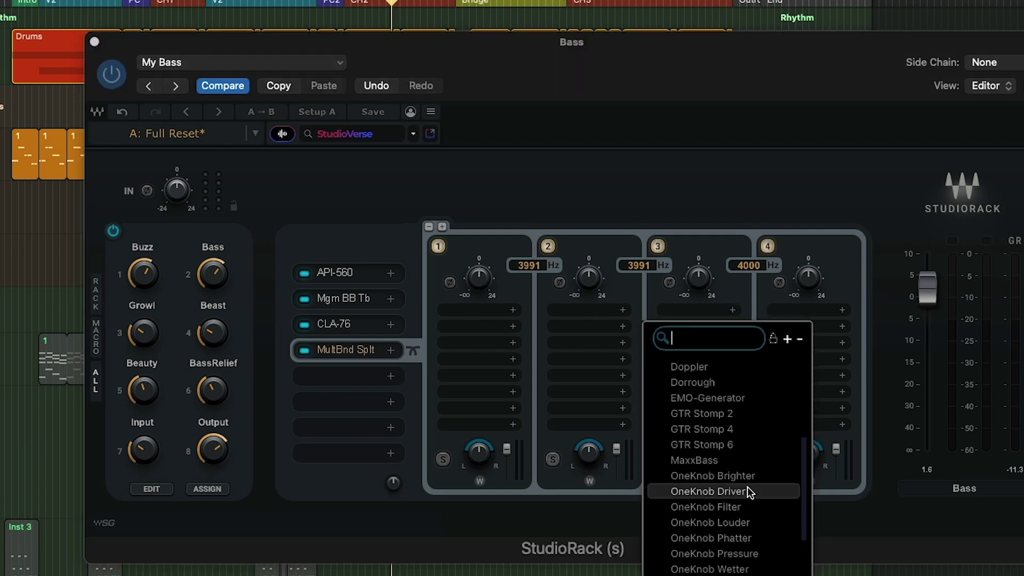
click(748, 490)
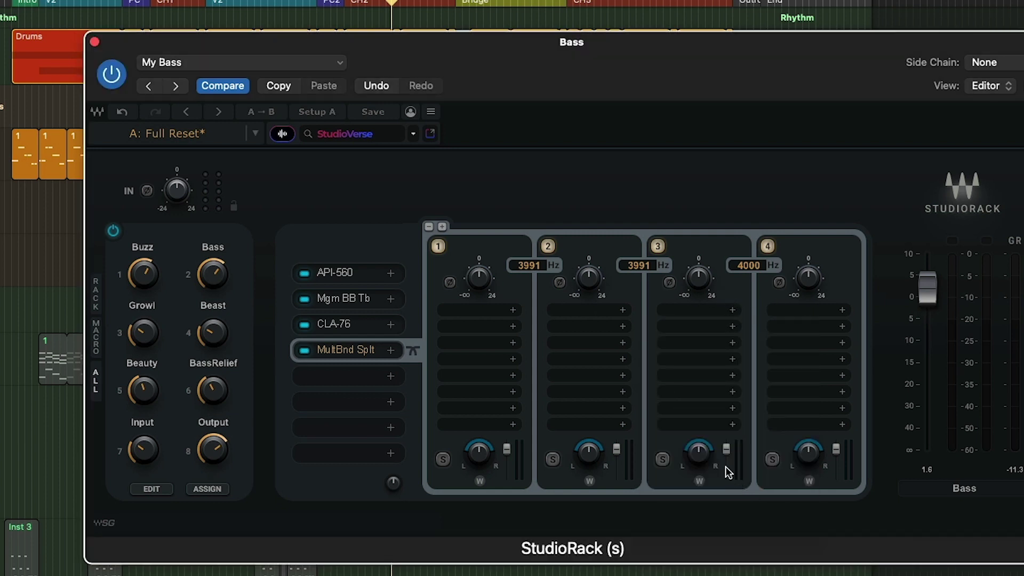
drag(553, 297, 553, 266)
key(space)
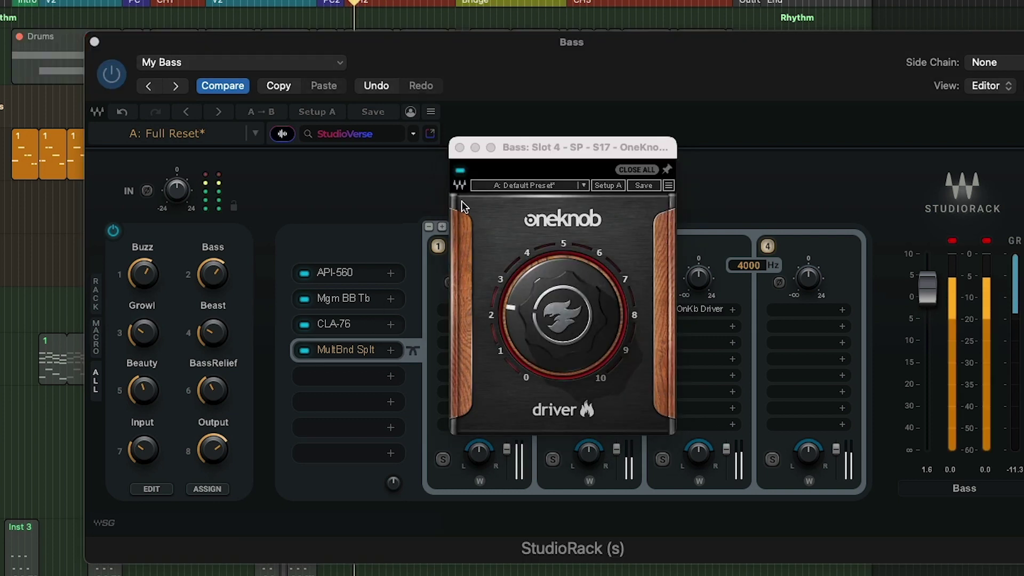
Step: Arrange the OneKnob Driver above the StudioRack window, compare the sound with the MultiBand Split bypassed, and raise Driver to 5
drag(582, 141, 492, 0)
click(304, 350)
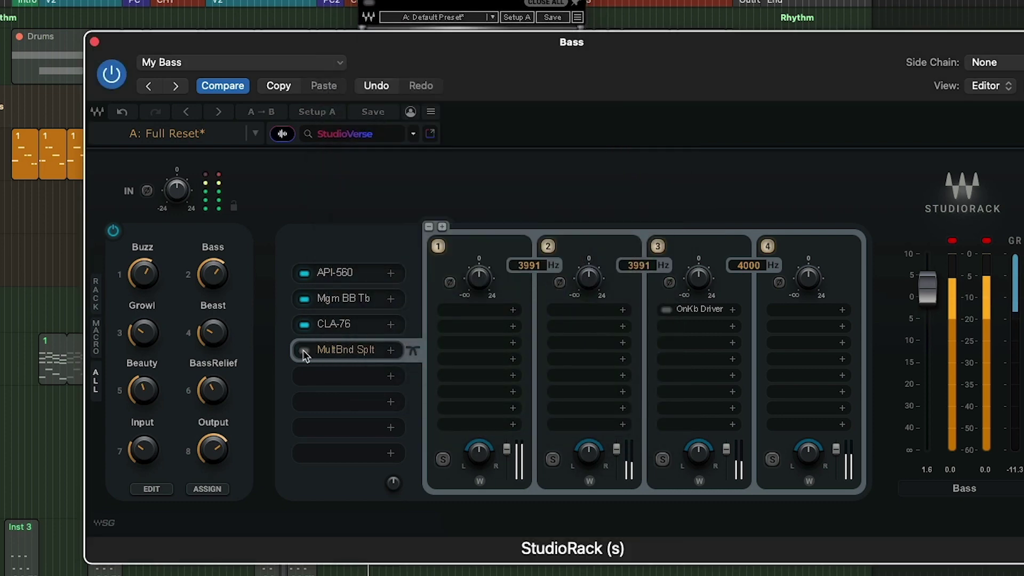
drag(475, 43, 338, 245)
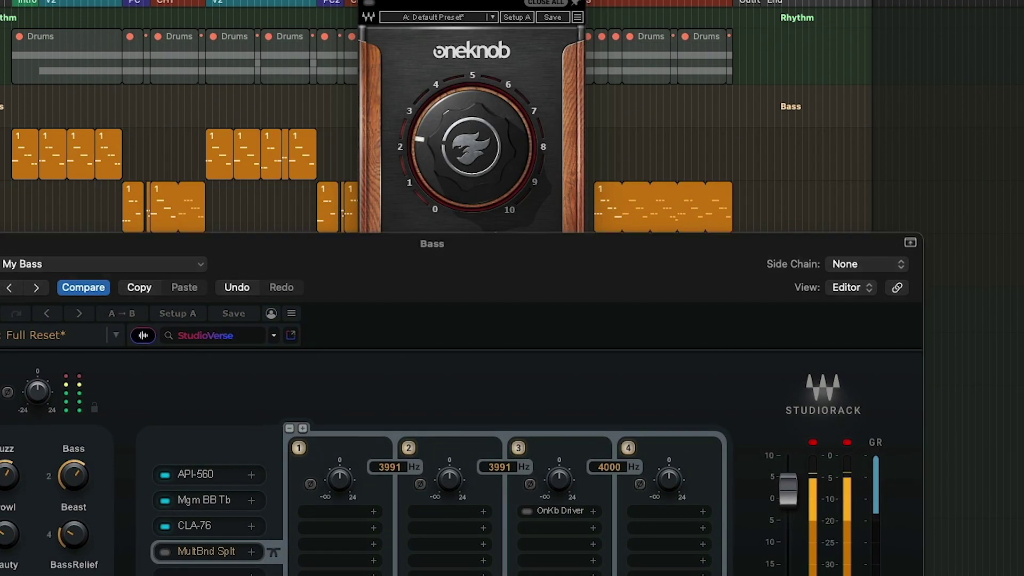
click(165, 552)
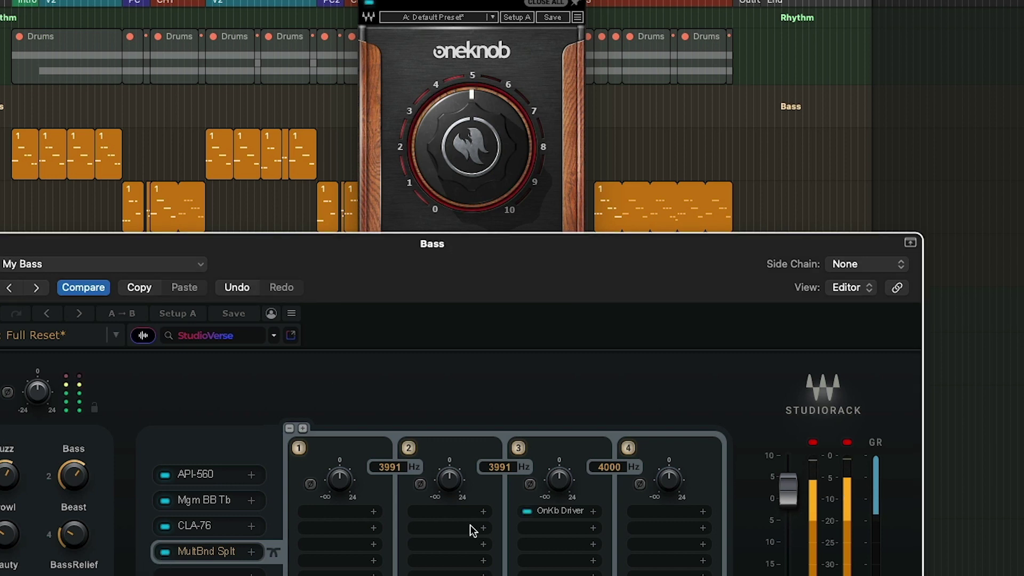
Step: Set the split's first two crossovers to 280 Hz and 1066 Hz, compare with the split bypassed, and stop playback
mouse_move(506, 470)
mouse_down()
mouse_move(507, 459)
mouse_move(502, 483)
mouse_up()
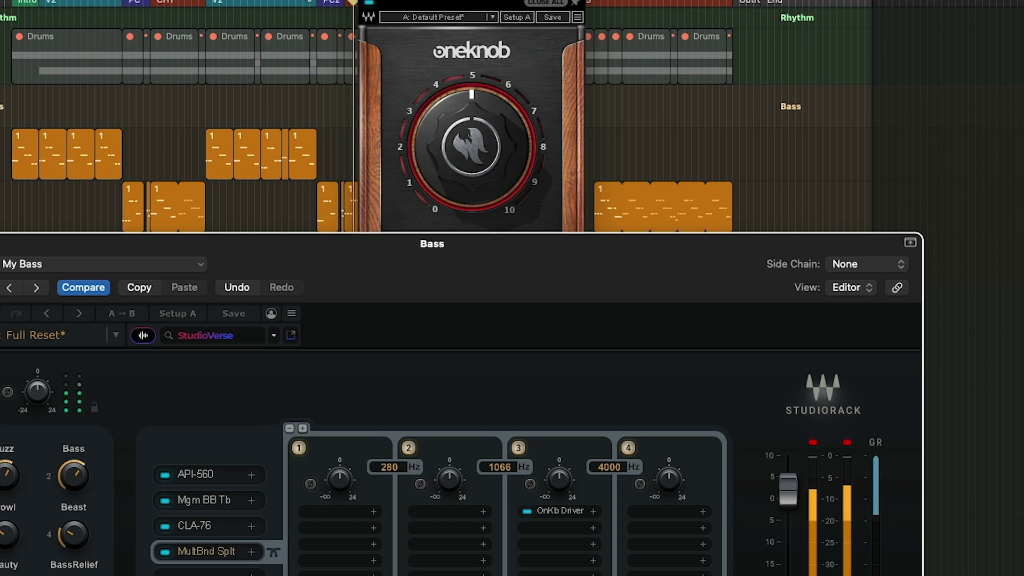
click(165, 551)
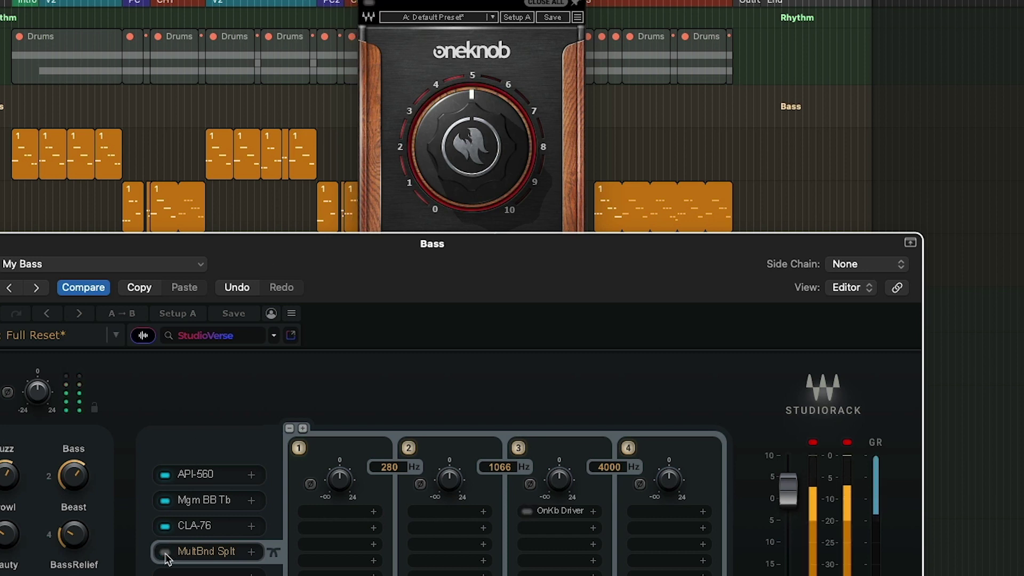
click(166, 553)
key(space)
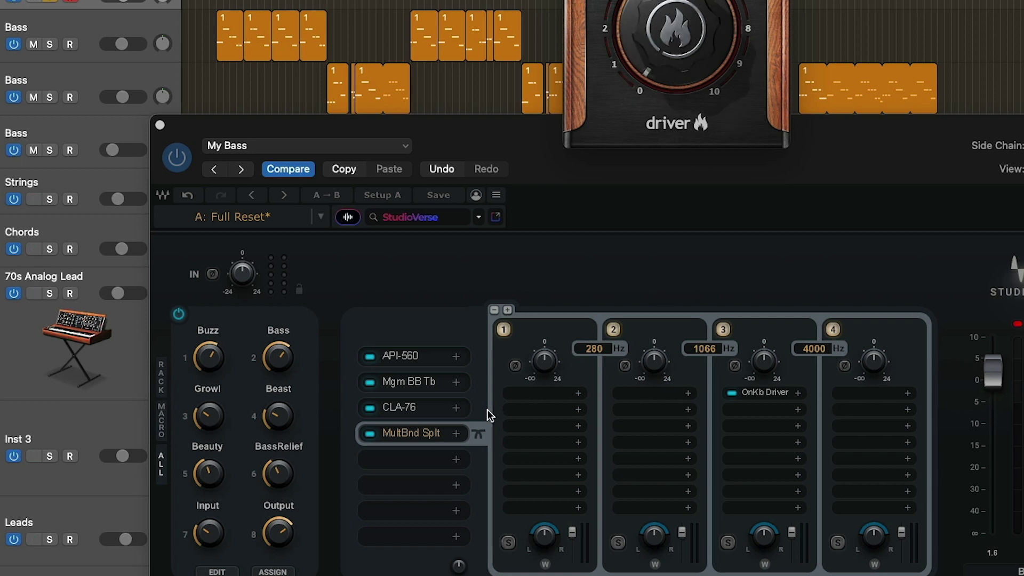
Step: Add a Parallel Split in the rack's fifth slot and insert Abbey Road Chambers in its first chain
click(454, 459)
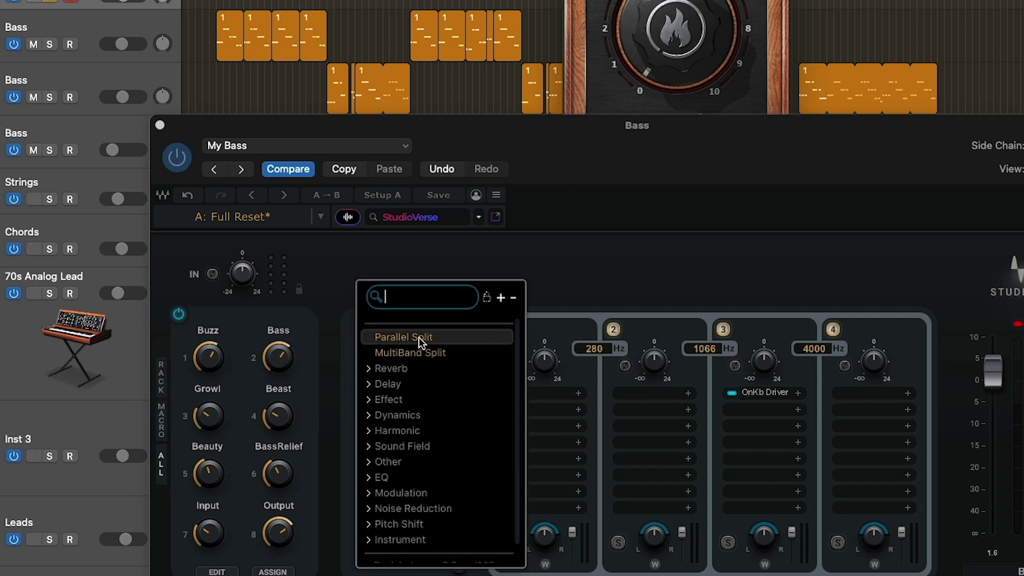
click(418, 337)
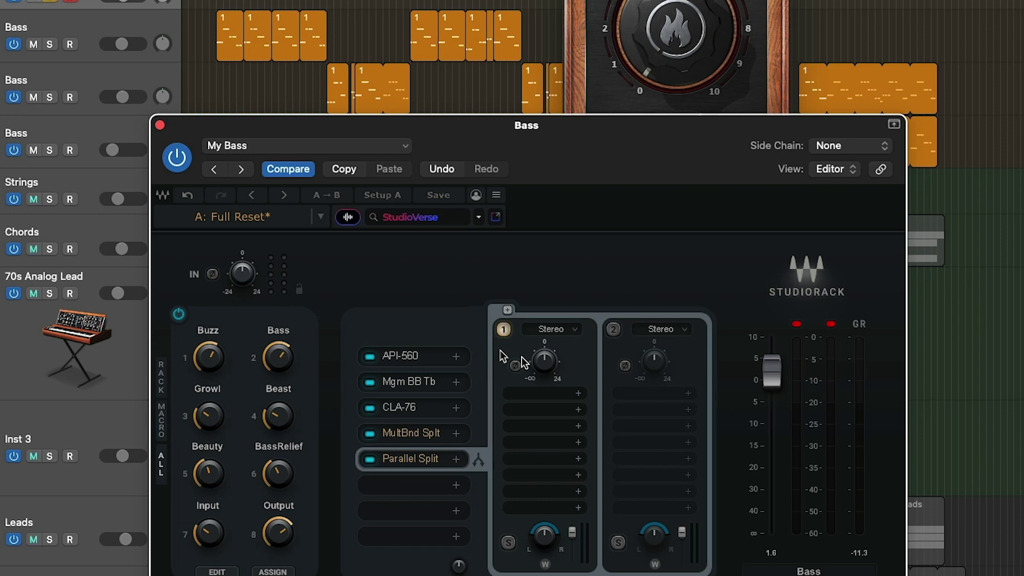
click(580, 393)
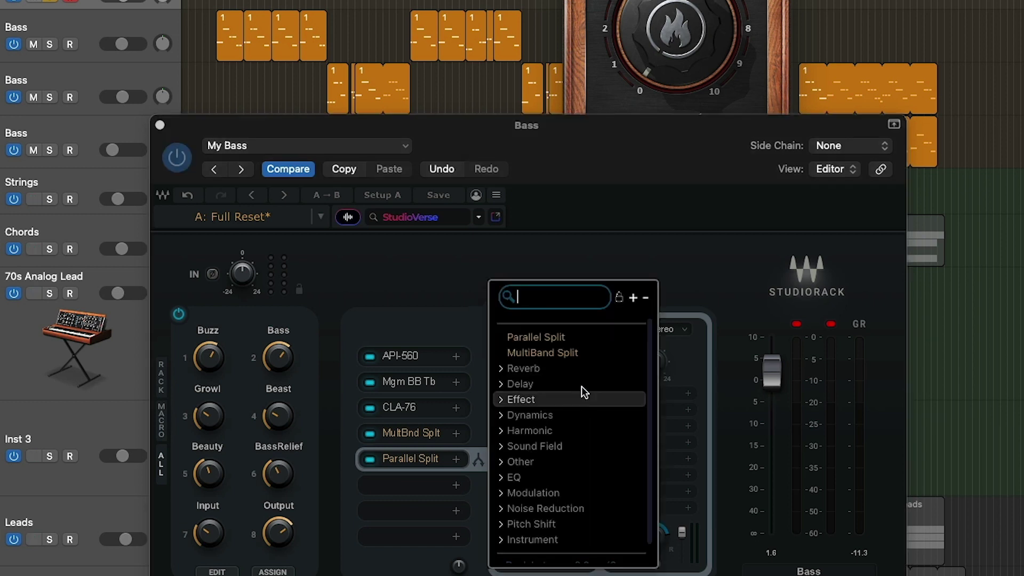
click(504, 385)
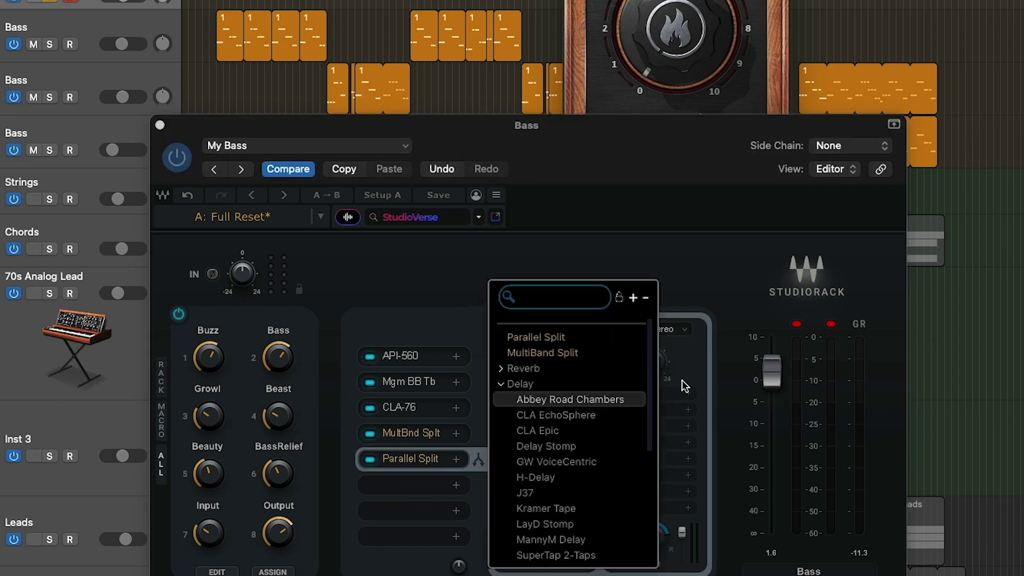
click(556, 401)
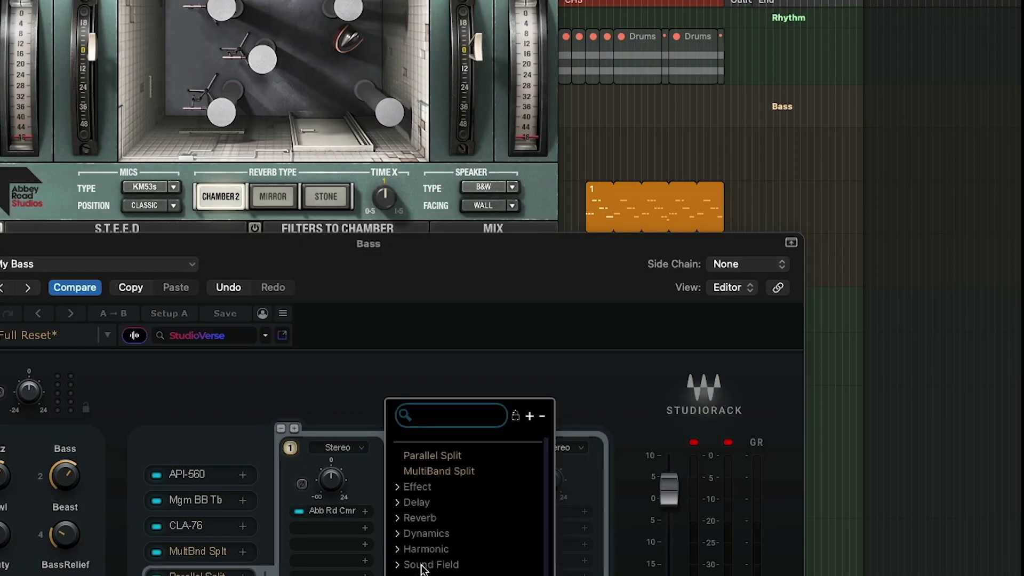
Step: Insert a plugin from the Reverb category in the second chain of the Parallel Split
click(399, 519)
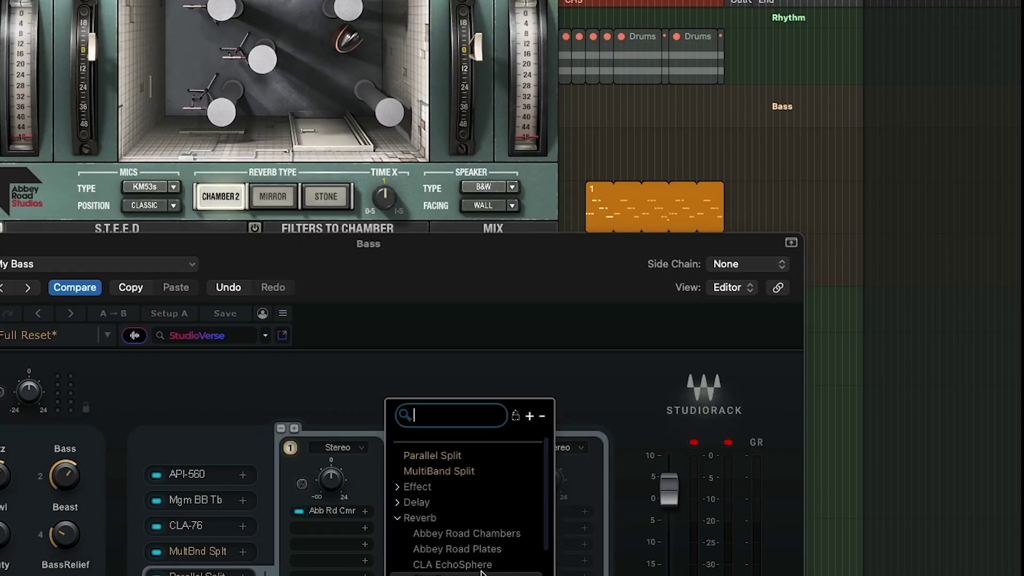
click(458, 566)
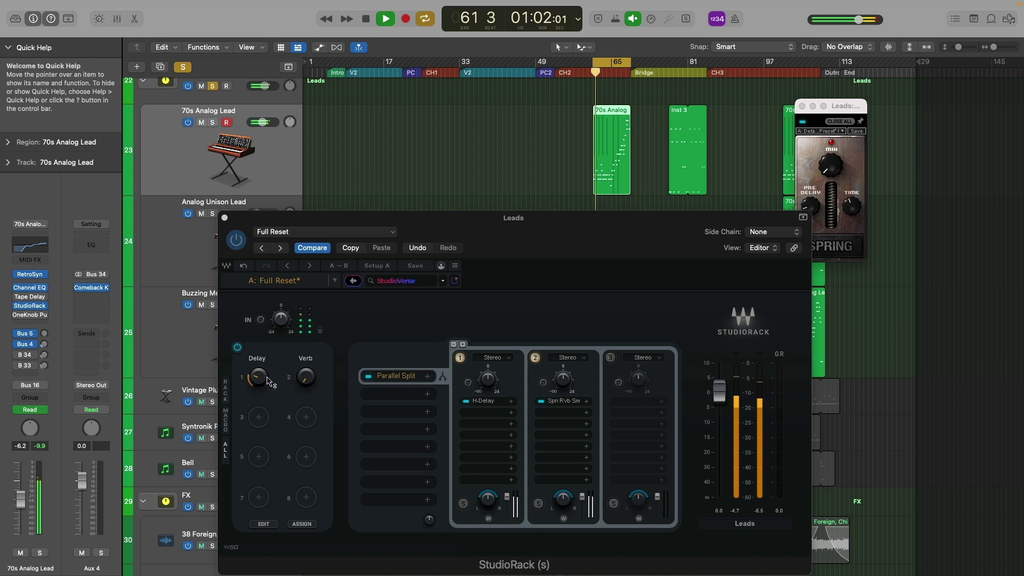
Step: Adjust the Delay and Verb macros on the Leads StudioRack during playback, bringing Verb to about 65
click(262, 379)
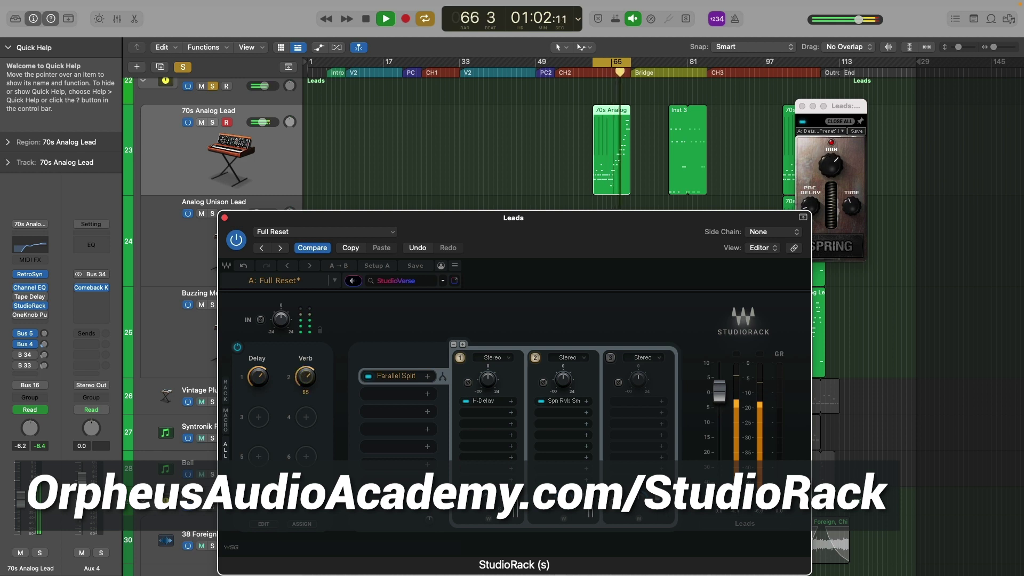
drag(304, 381, 304, 377)
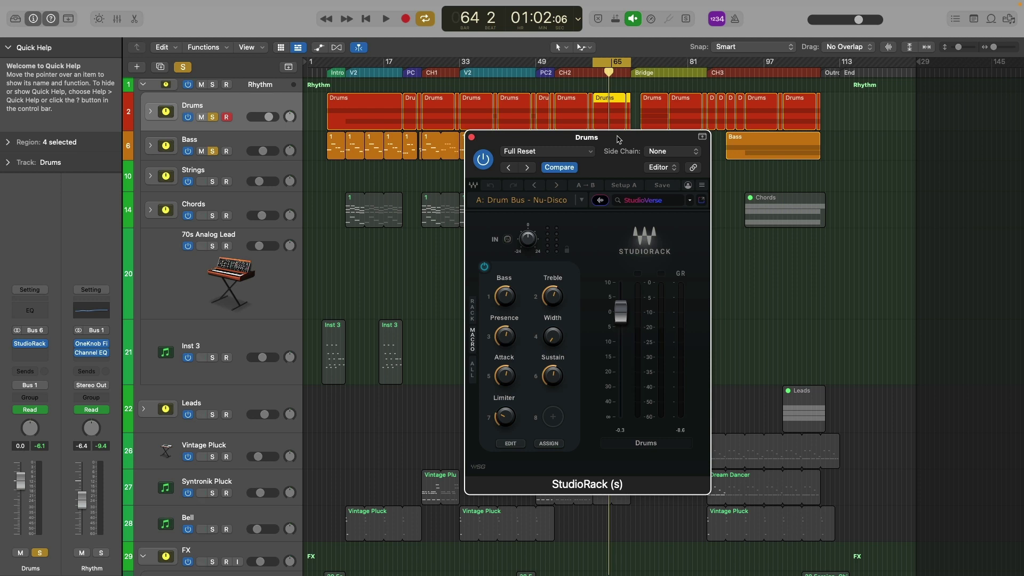
Step: Reposition the Drums StudioRack window, open the StudioVerse browser from it, and arrange the two windows side by side
drag(623, 139, 592, 112)
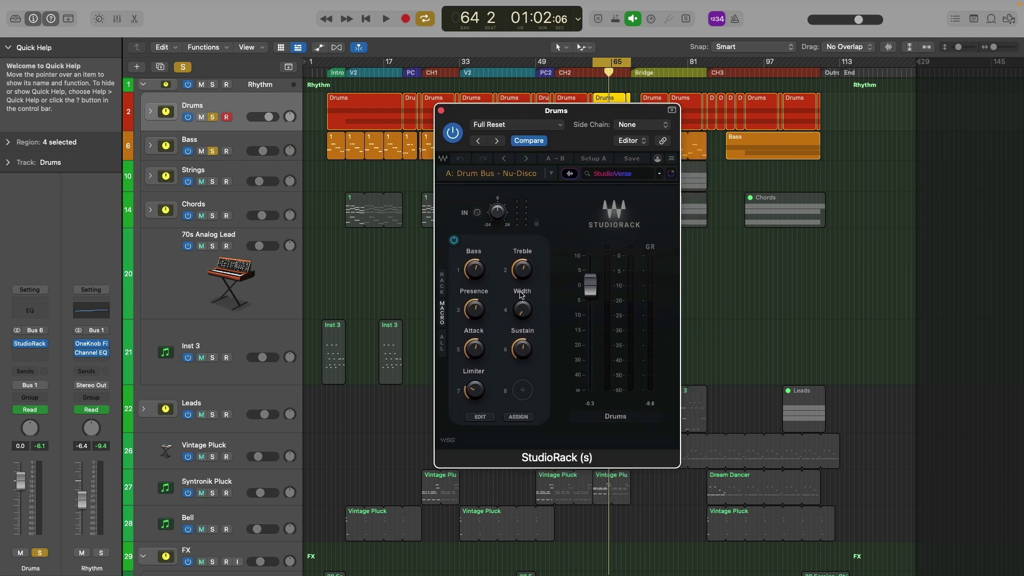
drag(587, 114, 537, 109)
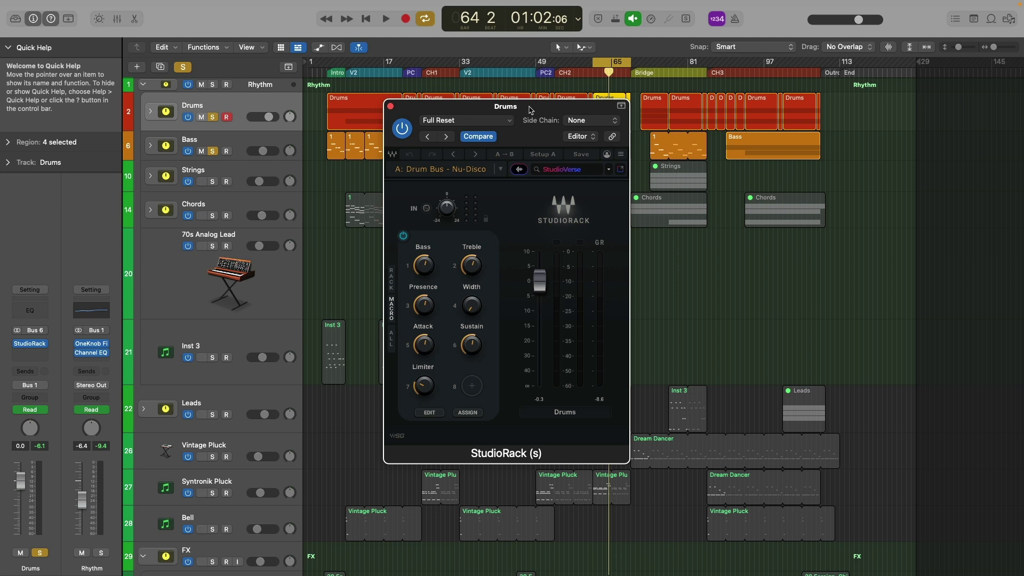
mouse_move(531, 110)
mouse_down()
mouse_move(480, 115)
mouse_move(501, 172)
mouse_move(502, 108)
mouse_move(527, 101)
mouse_move(514, 110)
mouse_up()
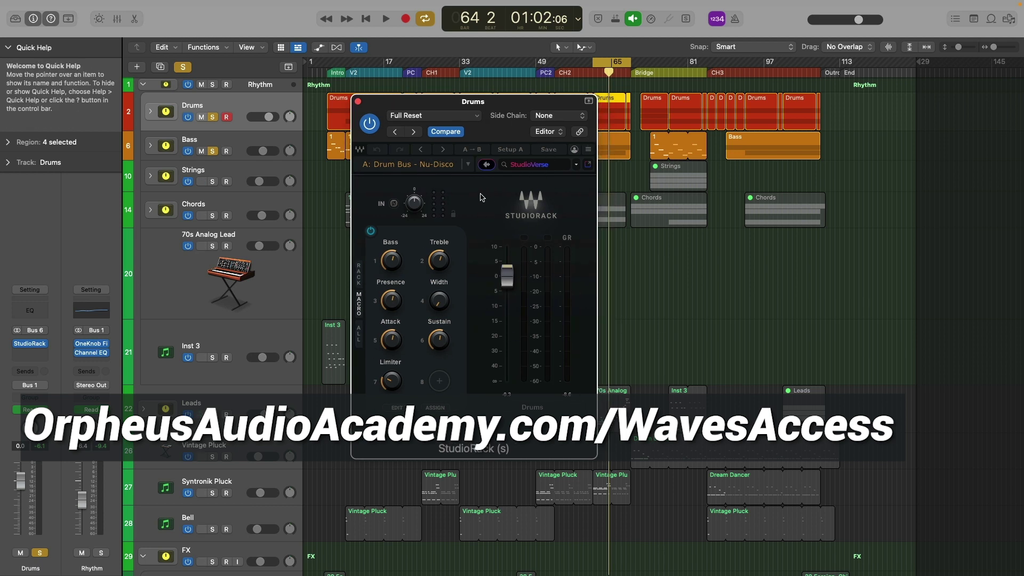
drag(495, 105, 498, 118)
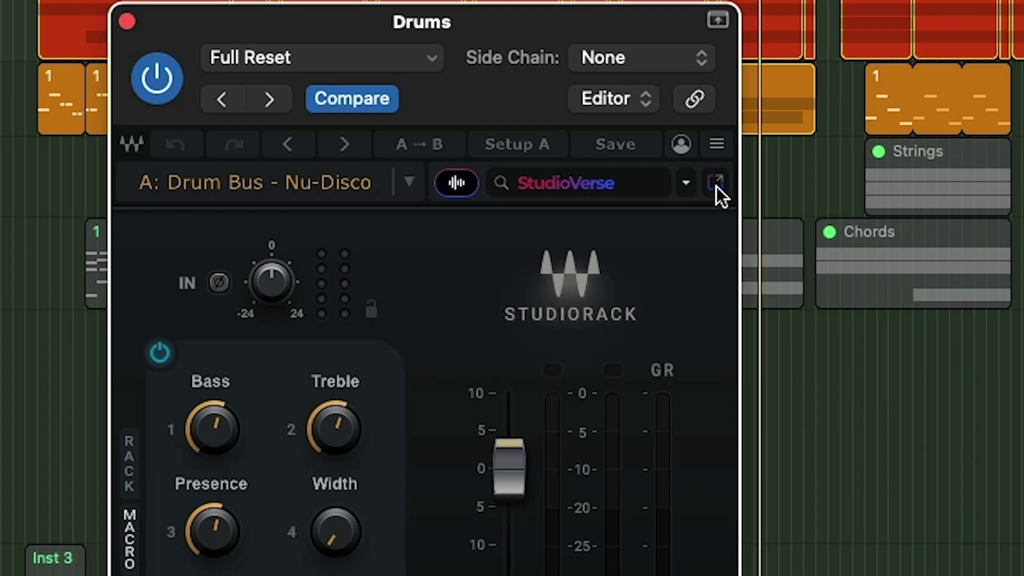
click(716, 184)
drag(629, 29, 334, 36)
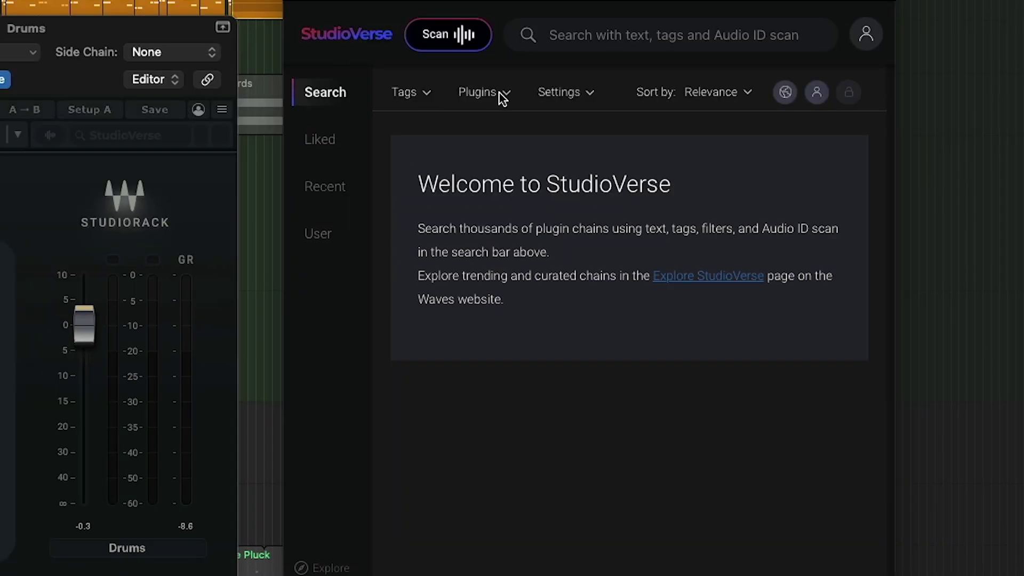
Step: Review StudioVerse's plugin and settings filters, and filter the chains by the 80s character tag
click(502, 99)
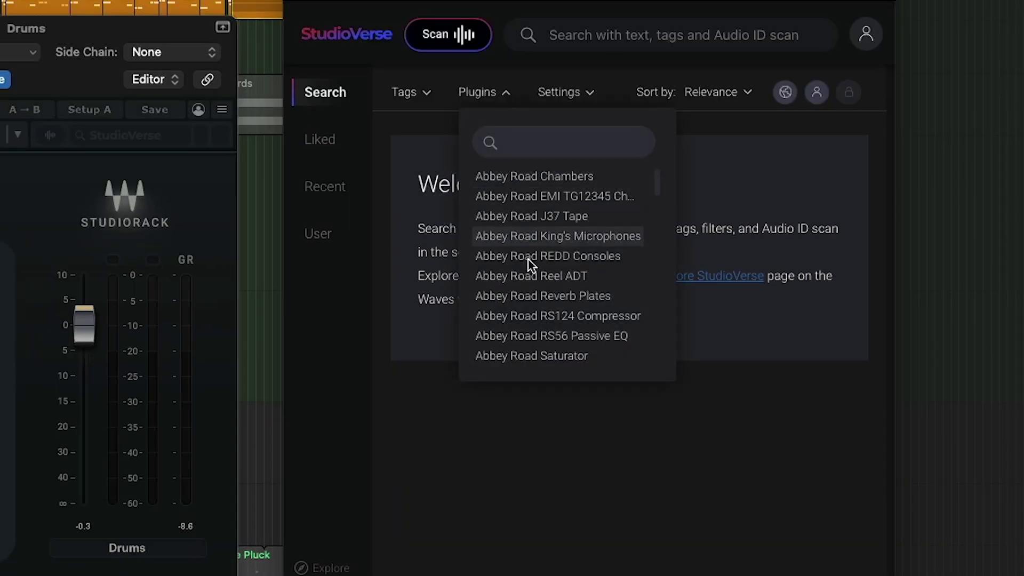
click(581, 94)
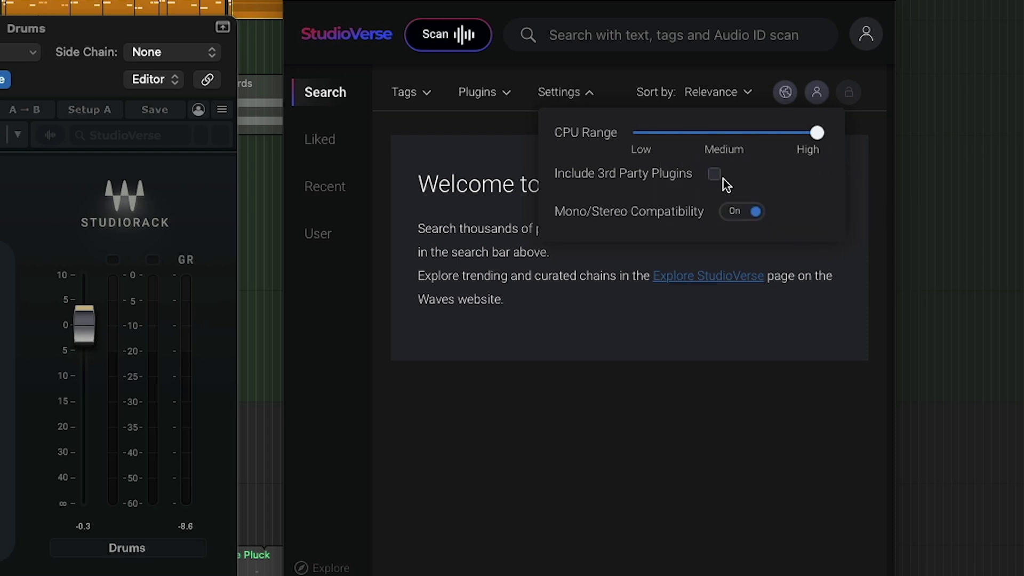
click(408, 93)
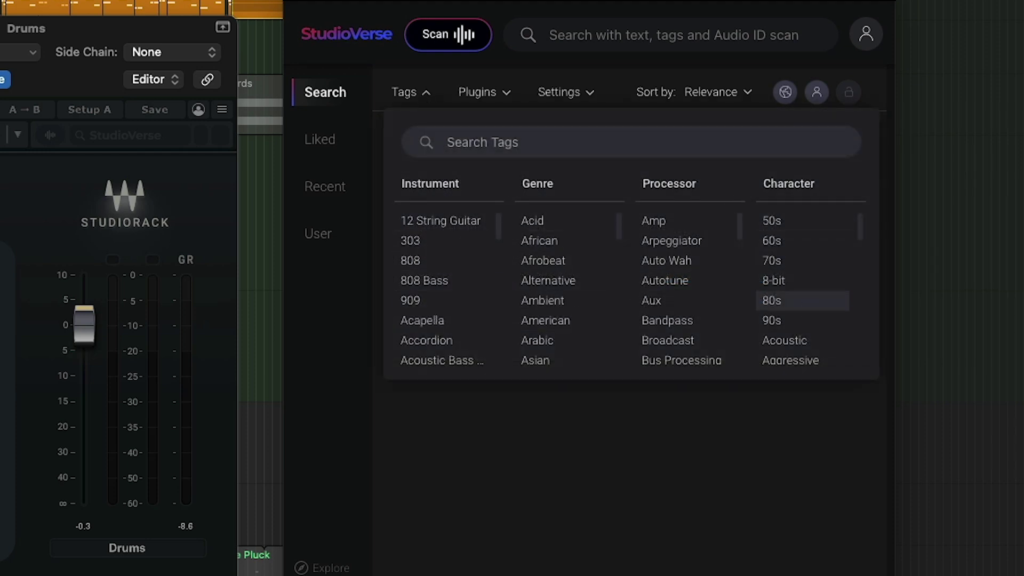
click(807, 305)
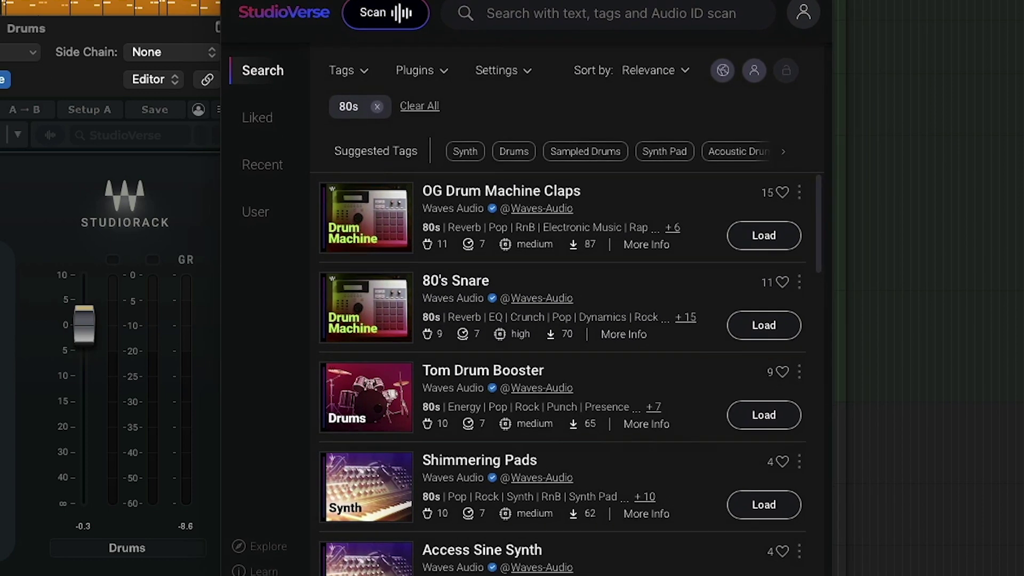
Step: Browse the 80s-tagged plugin chains, checking their names, tags and creators, and return to the start of the list
scroll(478, 259, down, 2)
scroll(474, 258, up, 2)
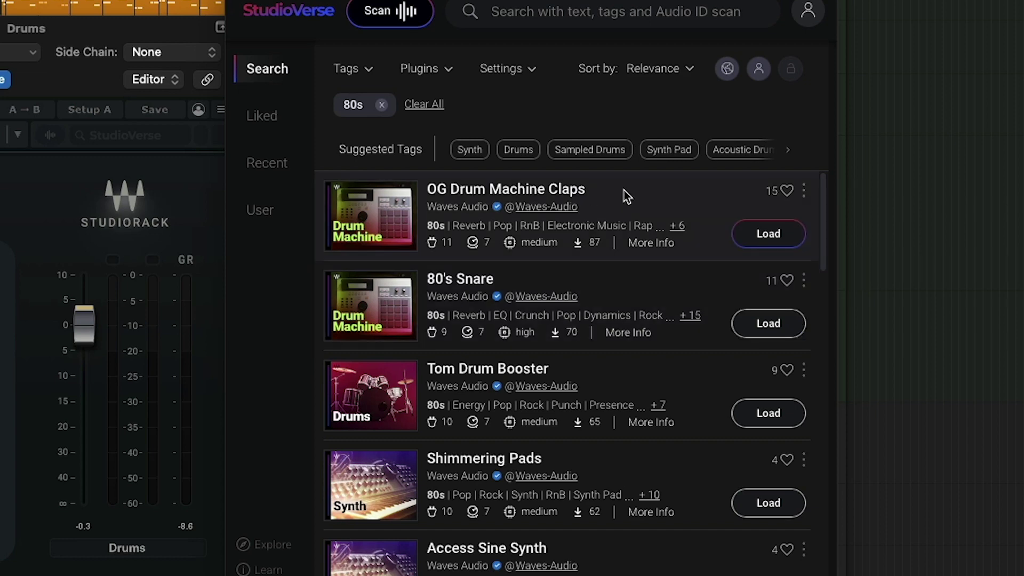
scroll(547, 216, down, 1)
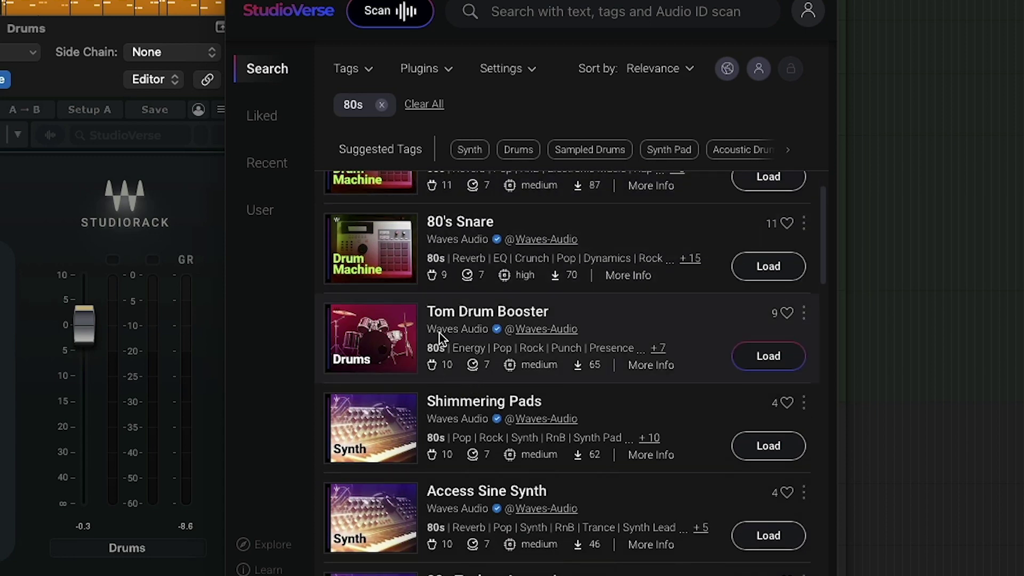
scroll(571, 321, down, 9)
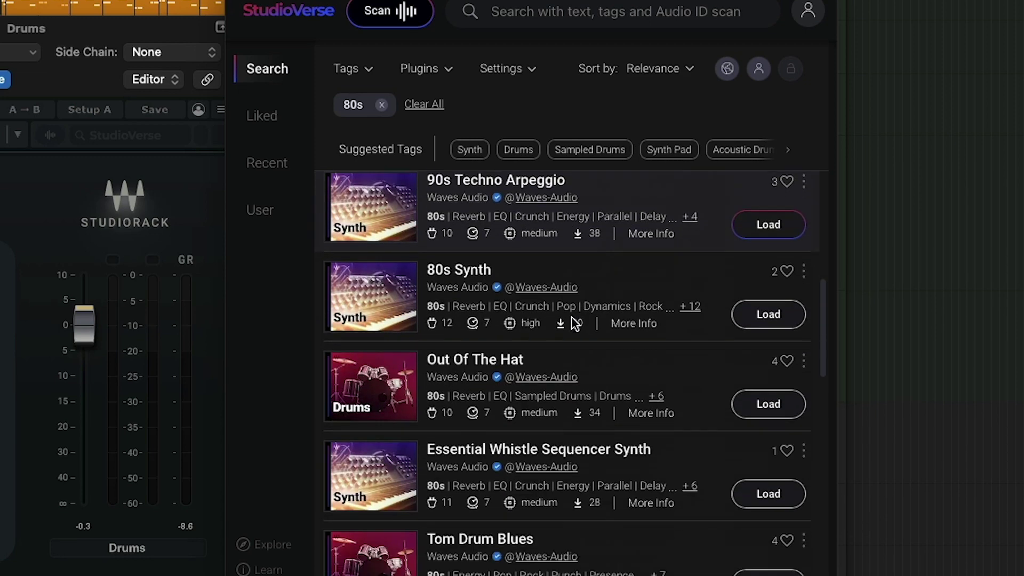
scroll(574, 322, down, 6)
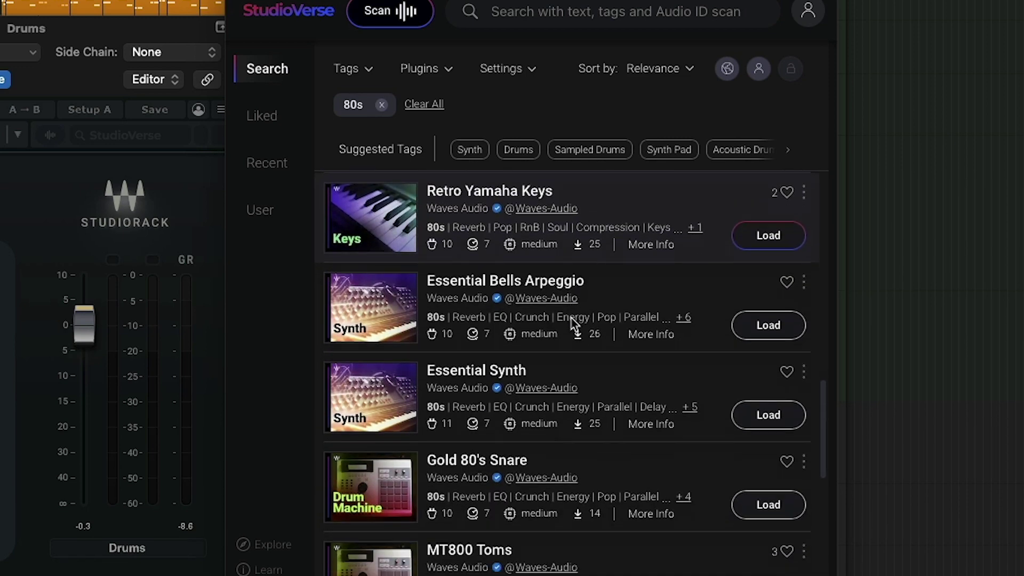
scroll(571, 321, down, 9)
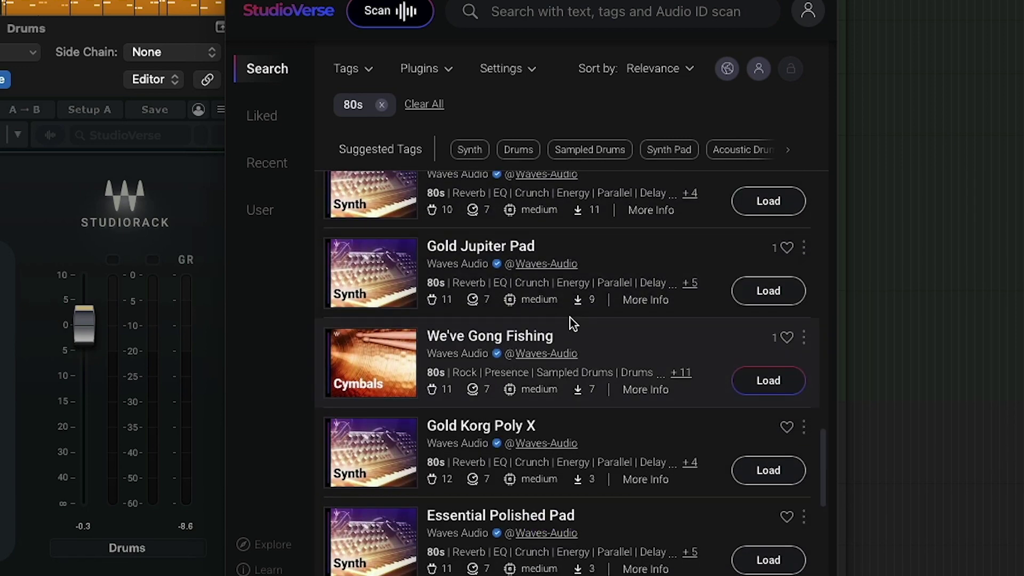
scroll(570, 321, down, 6)
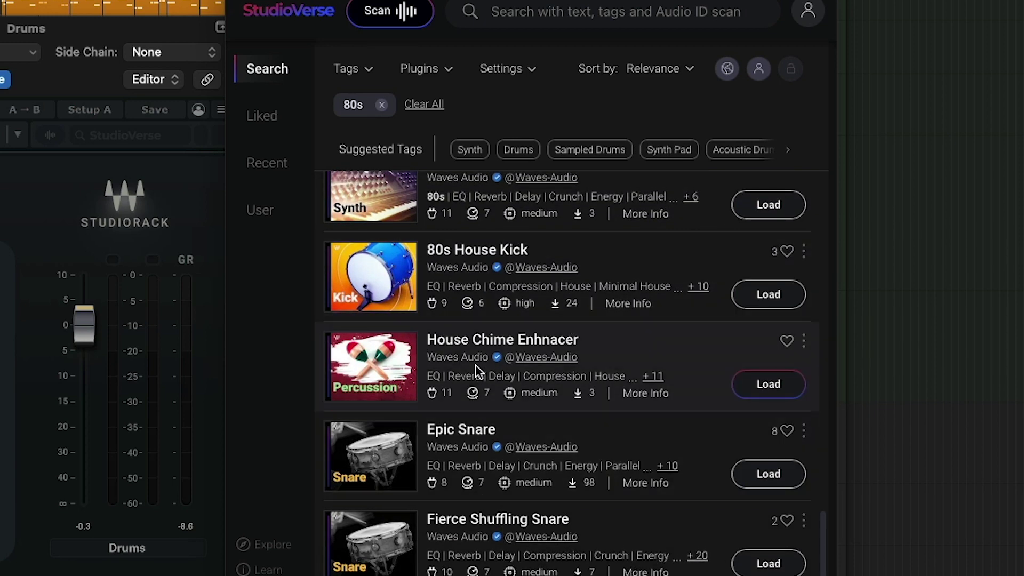
scroll(475, 364, up, 5)
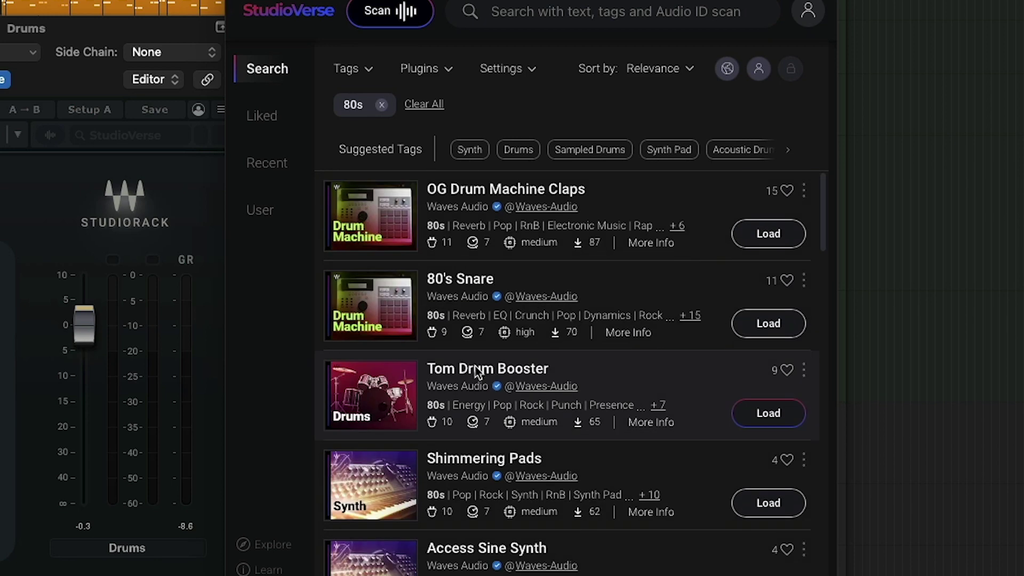
Step: Remove the 80s tag filter and filter the StudioVerse chains by the Vocals tag instead
click(382, 104)
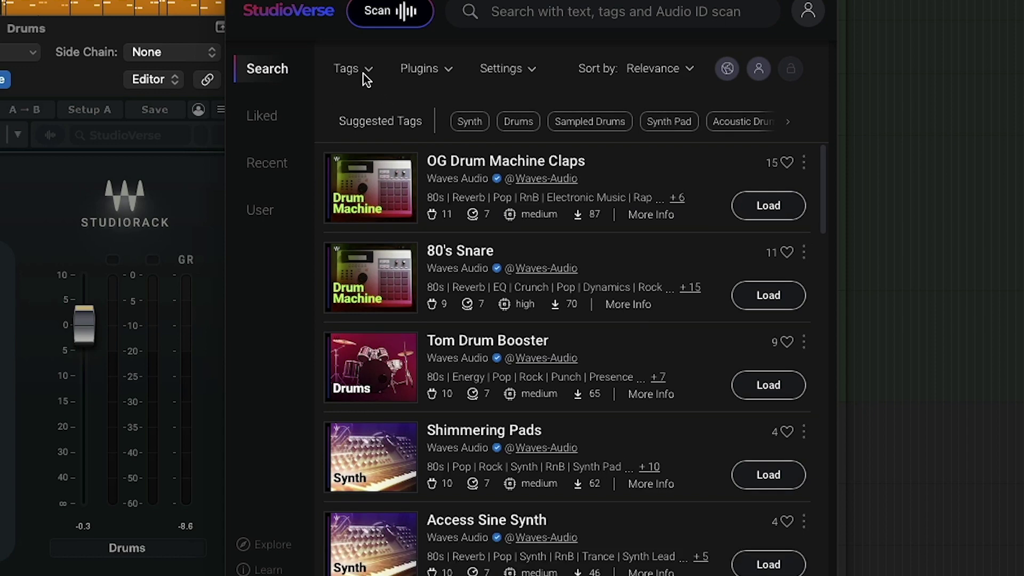
click(363, 73)
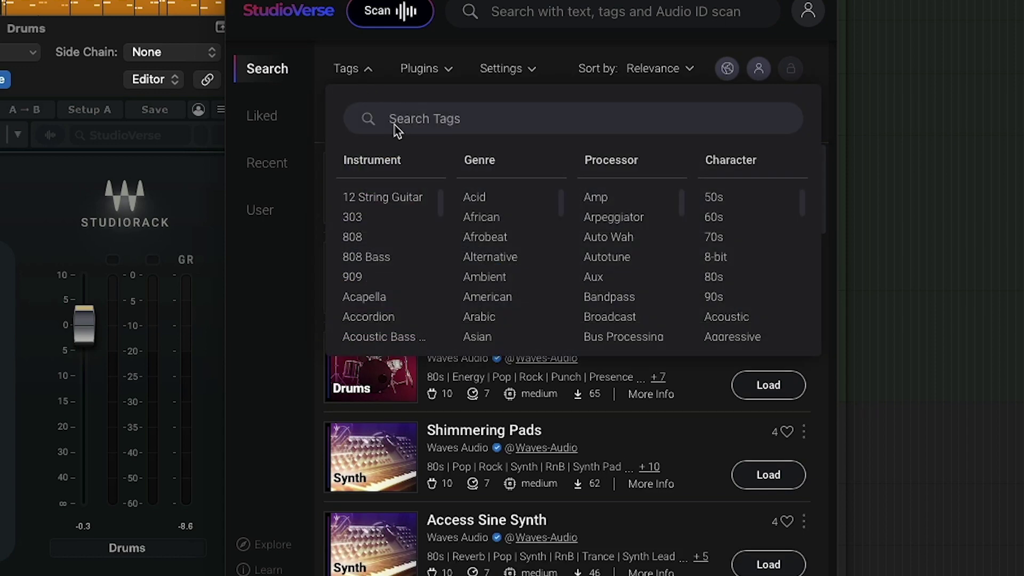
text(vocals)
key(Return)
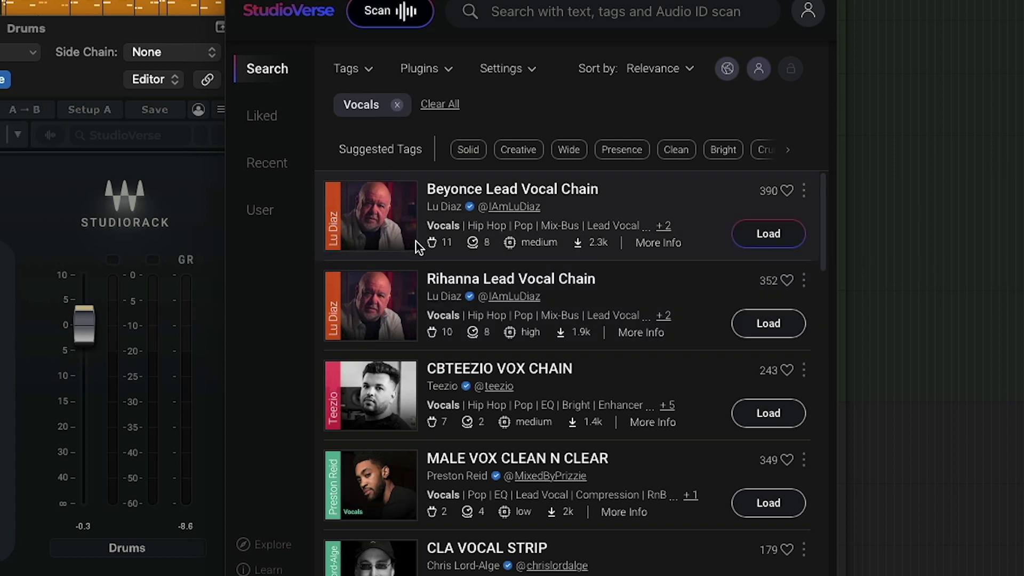
Step: Browse the Vocals chains, comparing the artists, tags and presets on offer, and return to the start of the list
scroll(533, 299, down, 2)
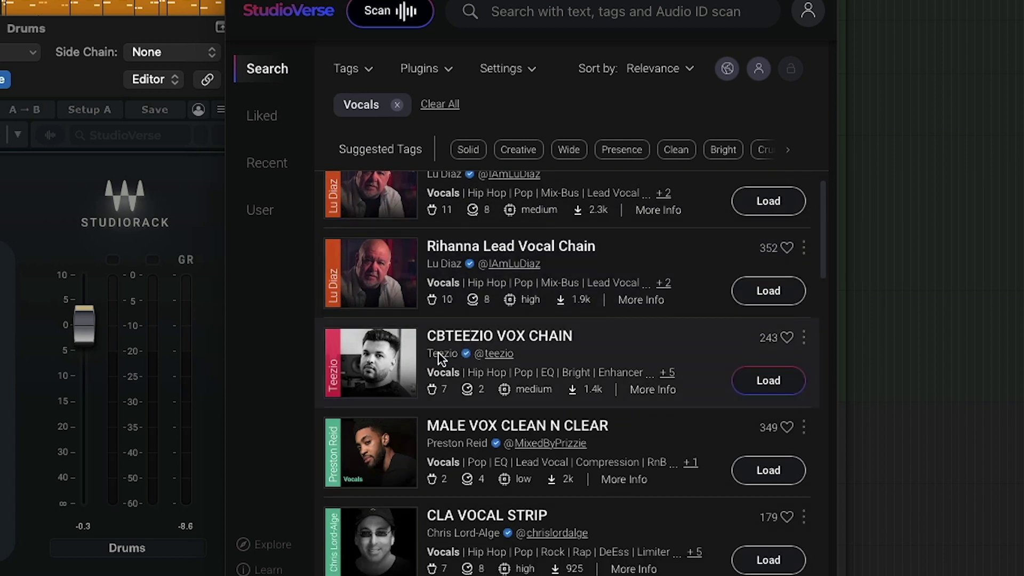
scroll(489, 339, down, 5)
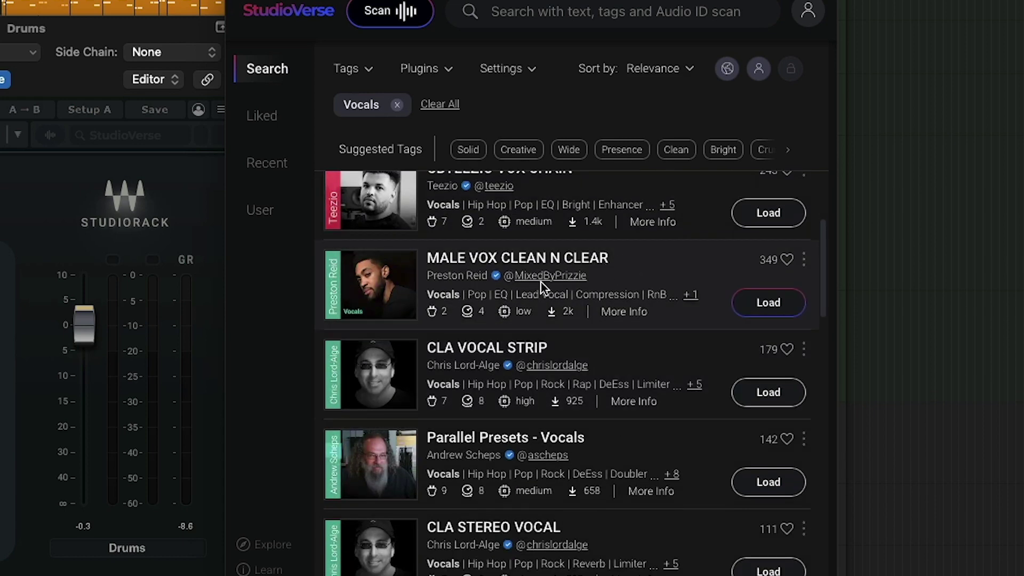
scroll(464, 320, down, 1)
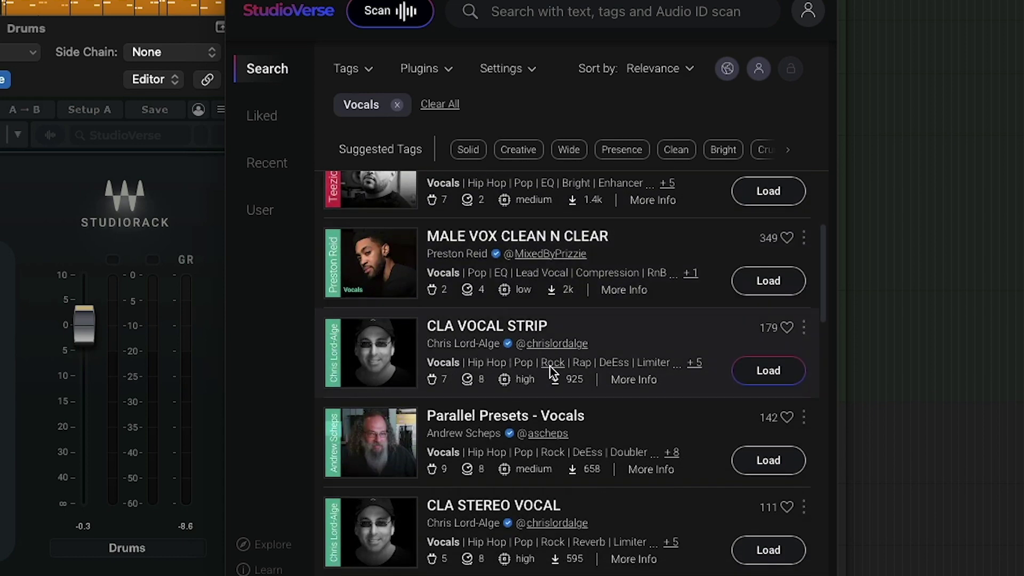
scroll(549, 367, down, 5)
scroll(484, 307, down, 4)
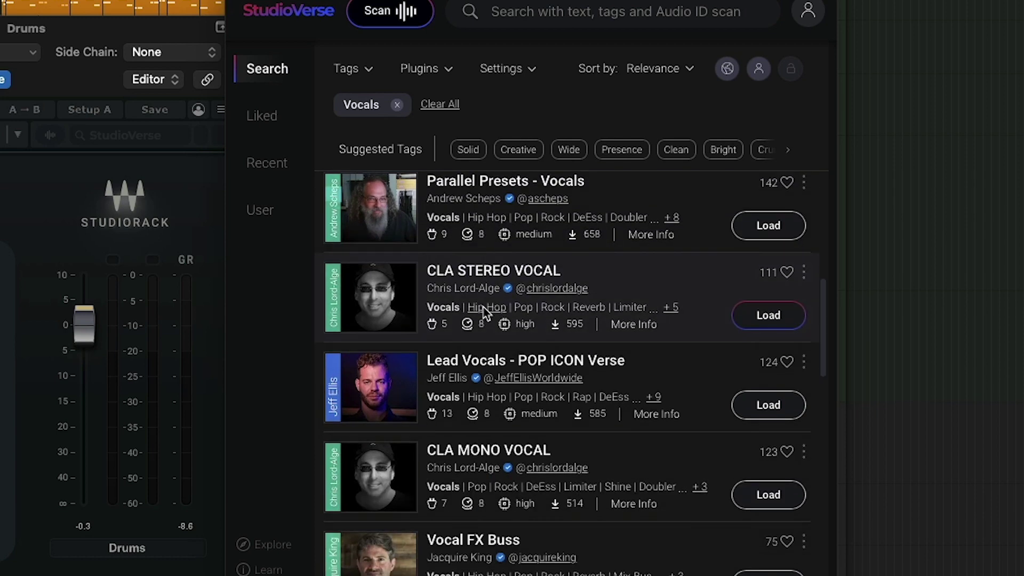
scroll(482, 306, down, 6)
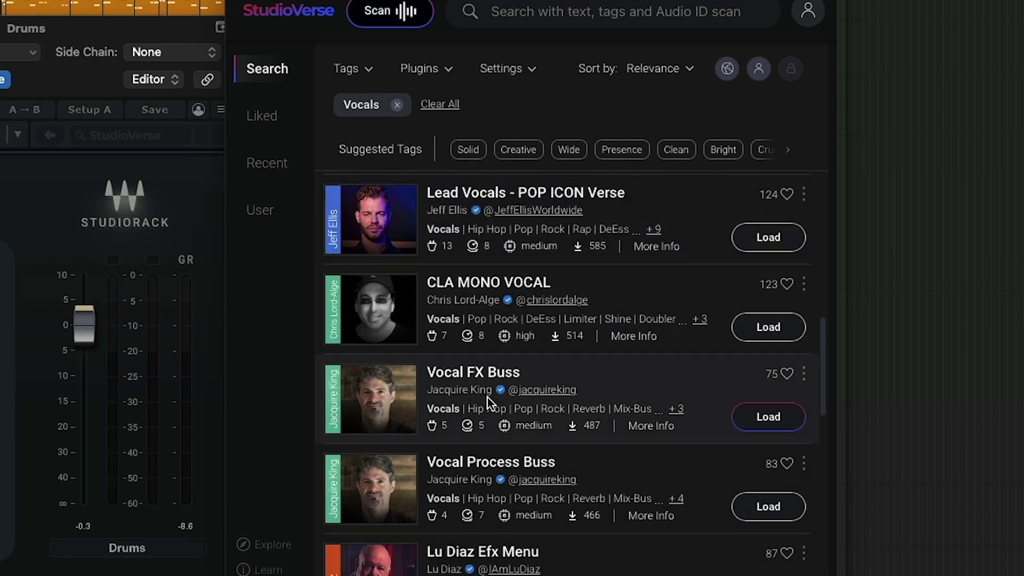
scroll(487, 398, down, 2)
scroll(478, 387, down, 8)
scroll(521, 312, down, 3)
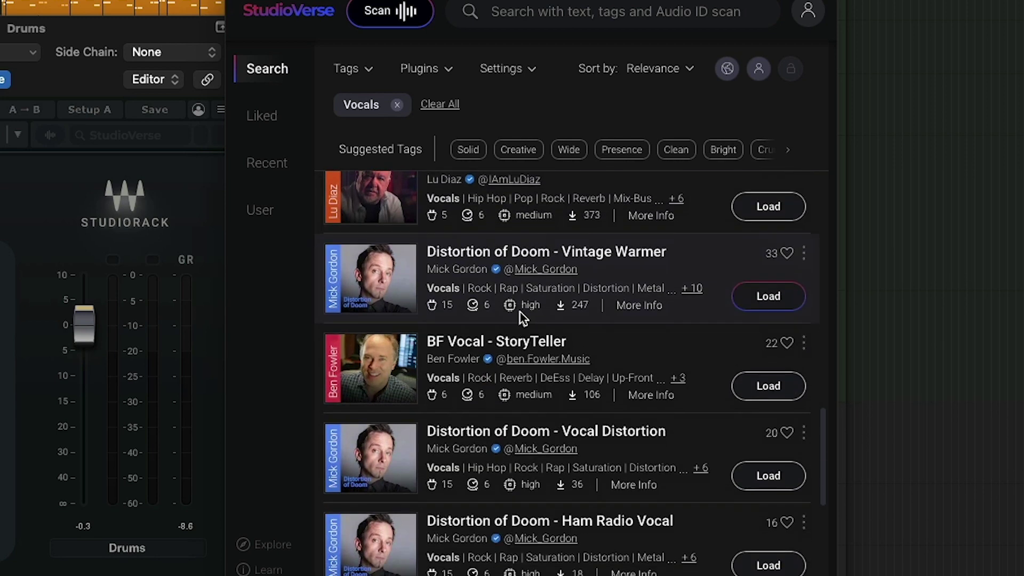
scroll(469, 325, down, 12)
scroll(468, 325, down, 15)
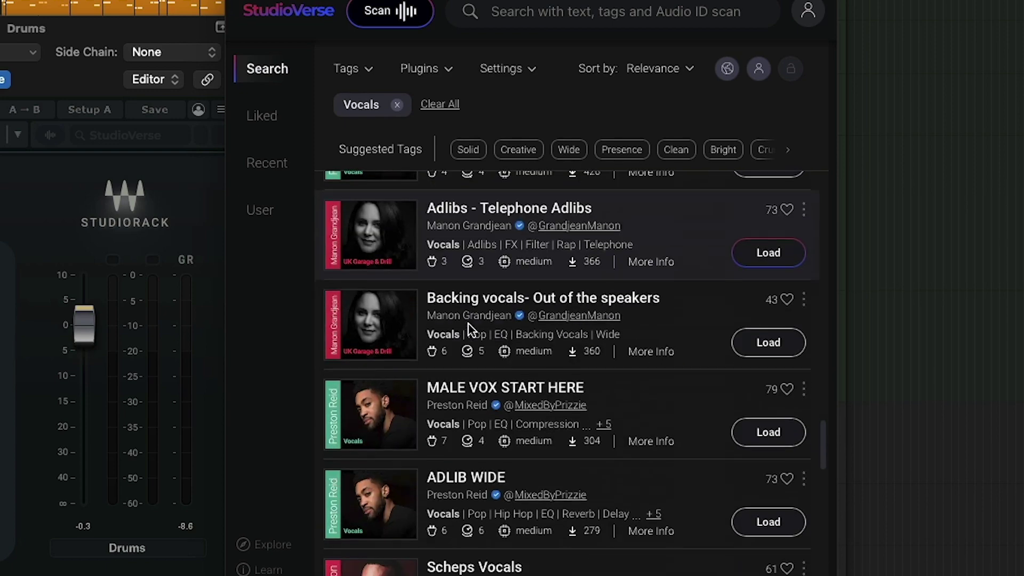
scroll(469, 251, up, 20)
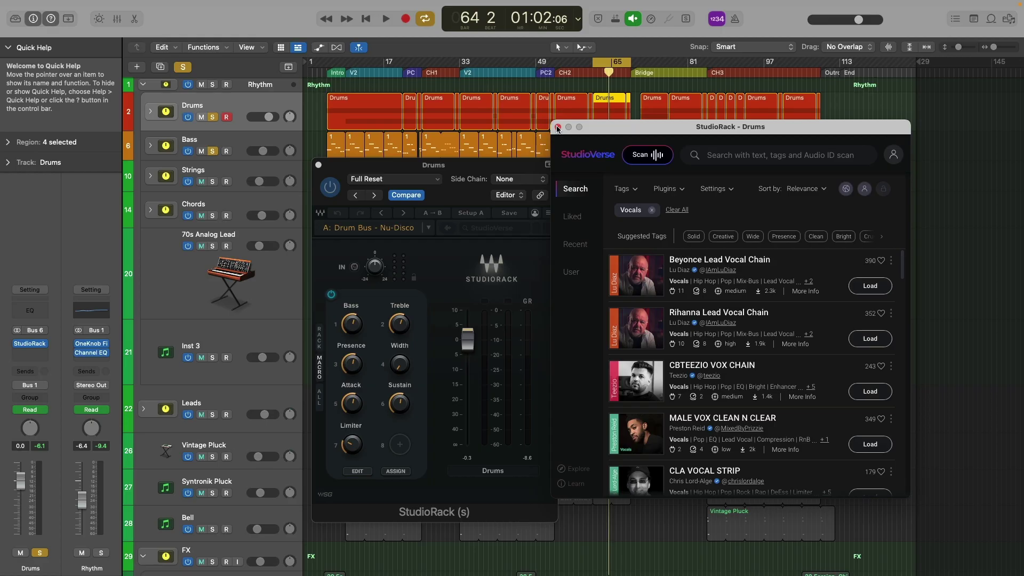
Step: Close StudioVerse and the plugin window, and reopen StudioRack on the Drums track stack
click(558, 128)
click(319, 165)
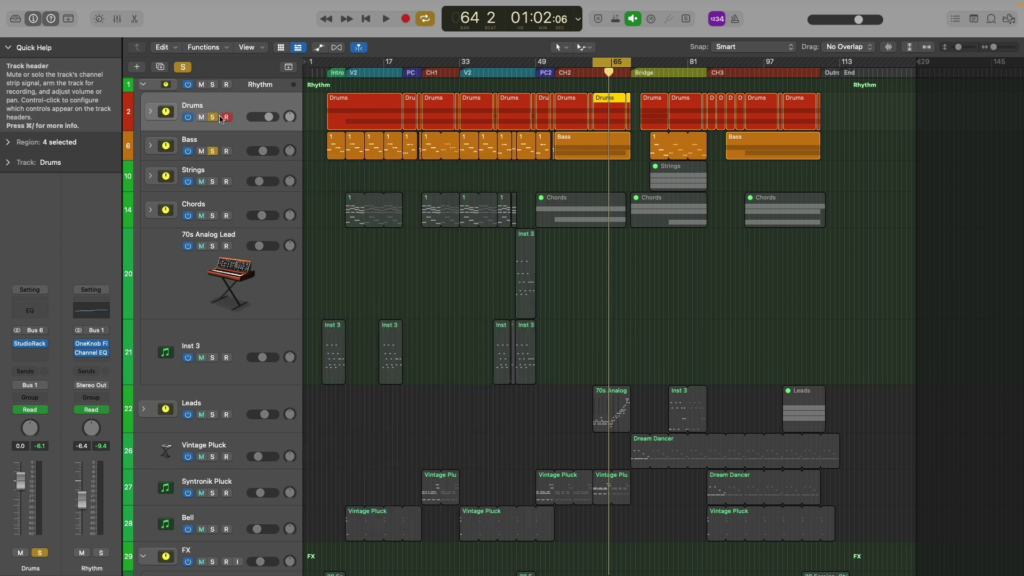
click(29, 343)
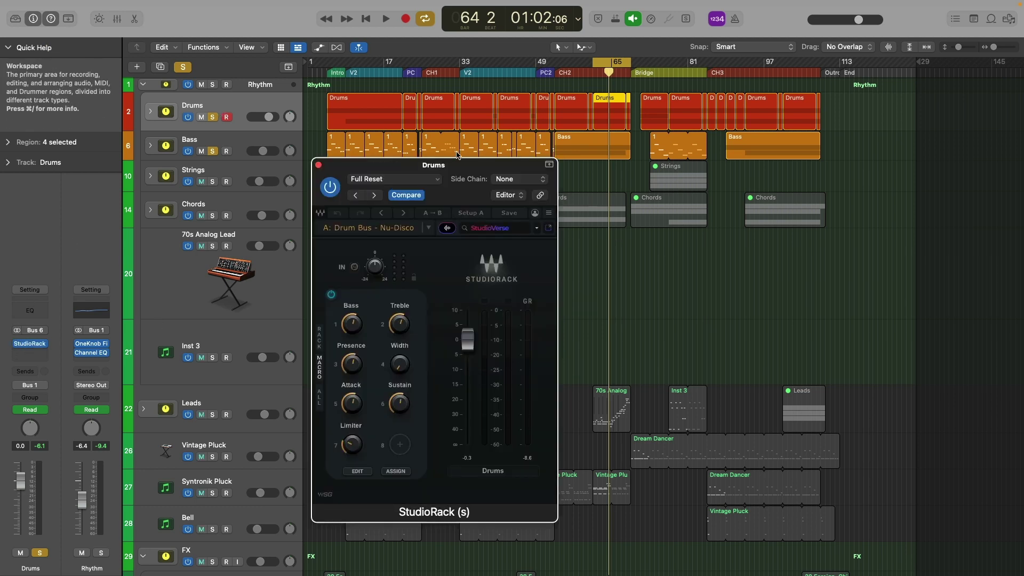
Step: Move the Drums StudioRack window aside and switch it from macros only to showing macros and the plugin rack together
drag(463, 174, 526, 166)
click(428, 326)
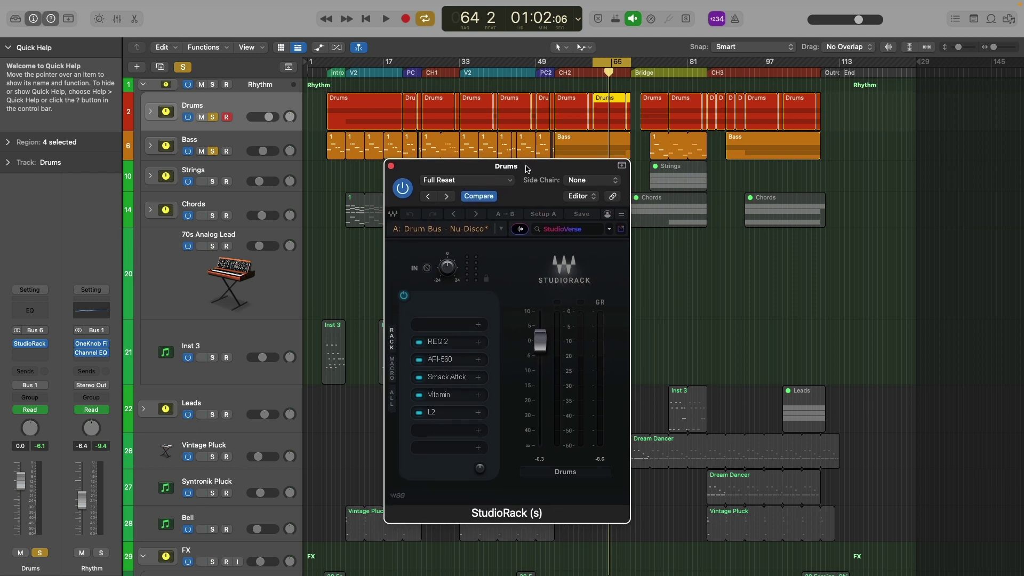
click(391, 404)
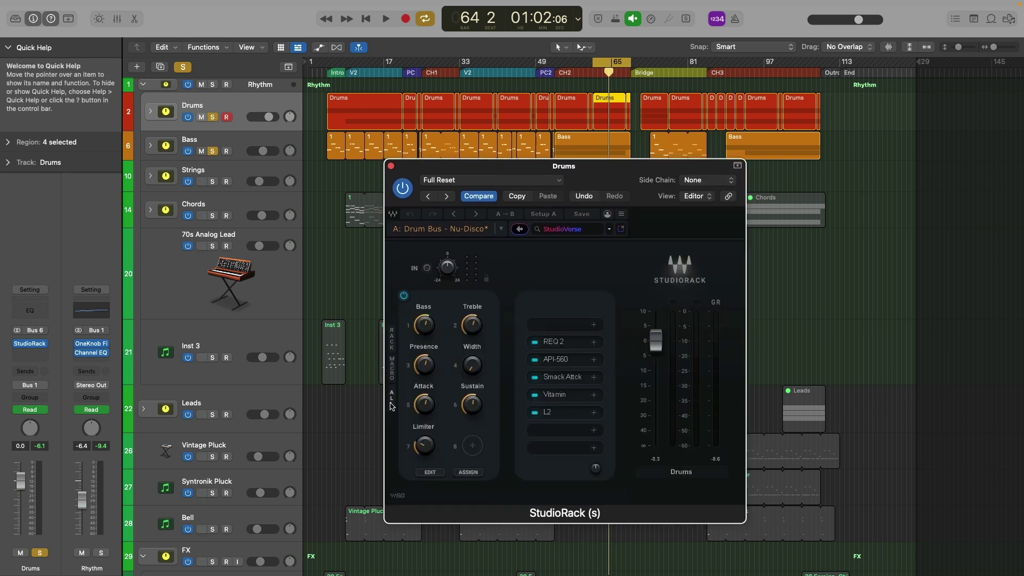
Step: Open the L2 limiter from the Drums rack, separate the two windows to view its threshold and ceiling, and close it
click(560, 419)
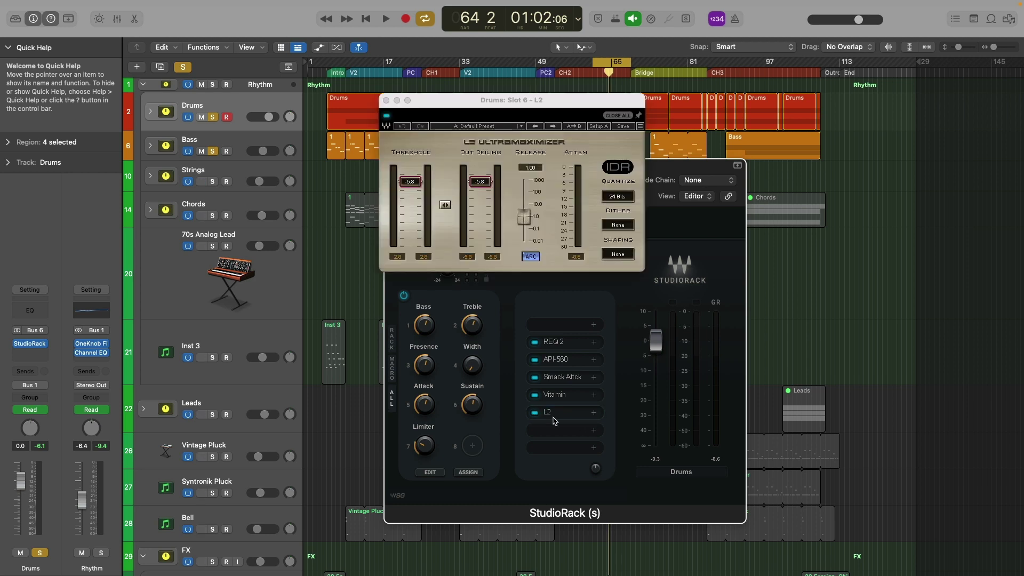
drag(457, 105, 723, 155)
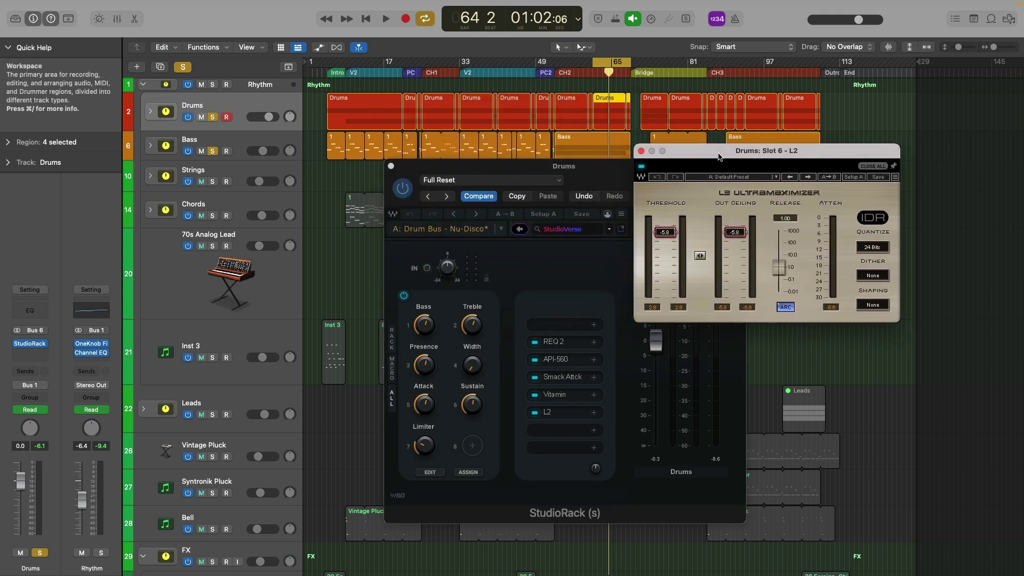
drag(599, 170, 490, 154)
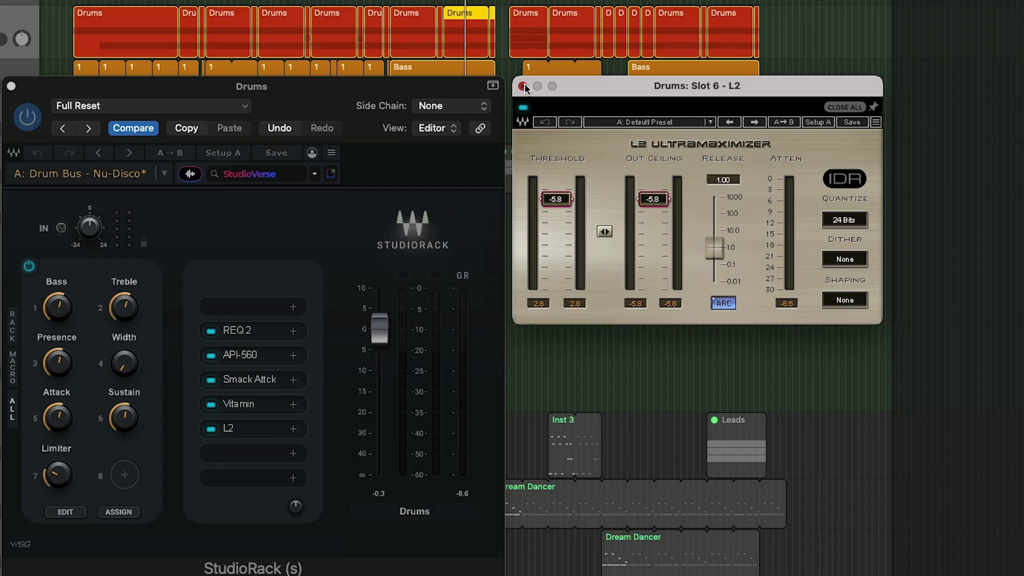
click(651, 151)
Step: Open REQ 2 beside the Drums rack and lower the Treble macro until the 8000 Hz band's gain is 0.7
click(233, 332)
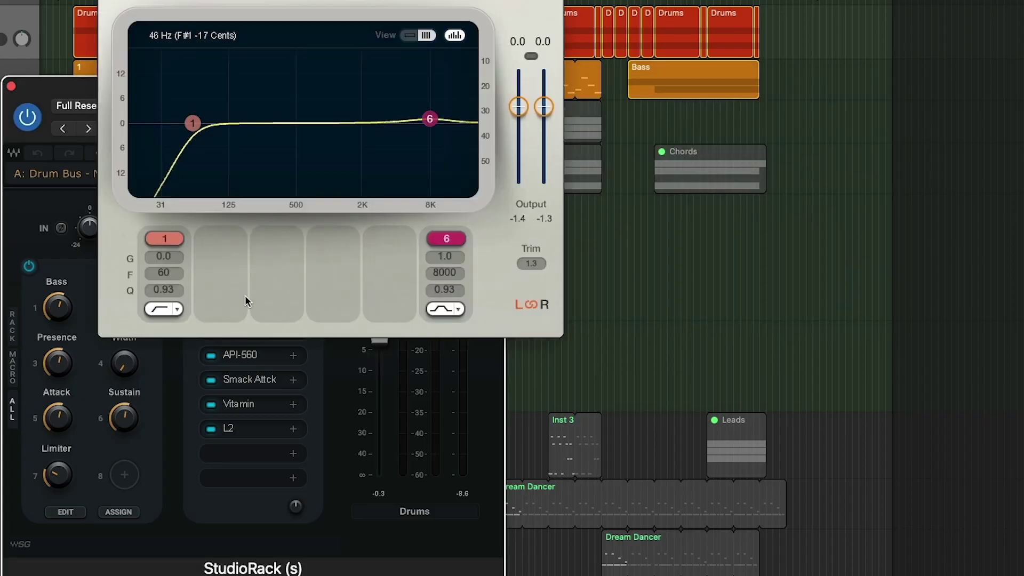
drag(279, 0, 724, 40)
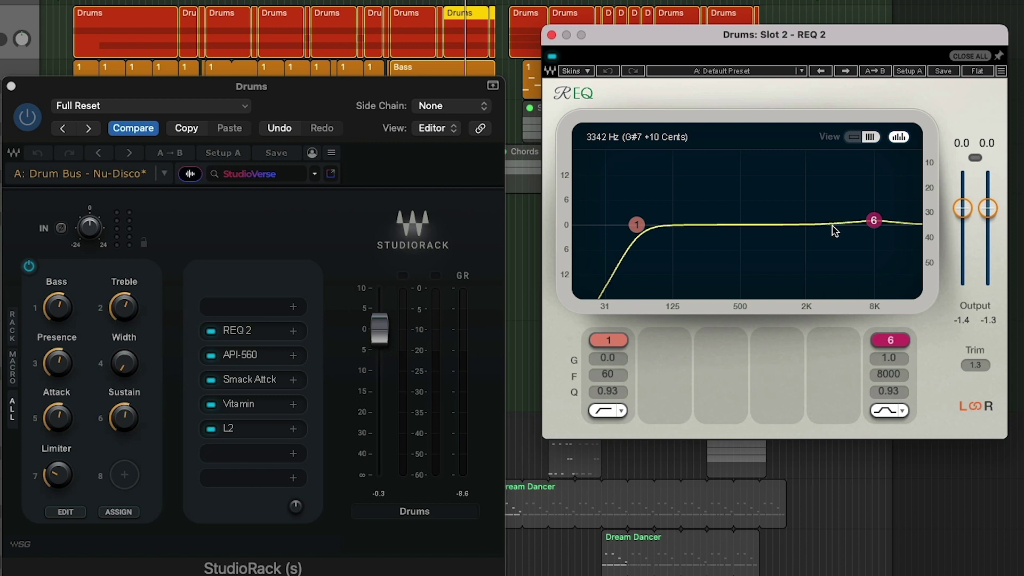
click(242, 265)
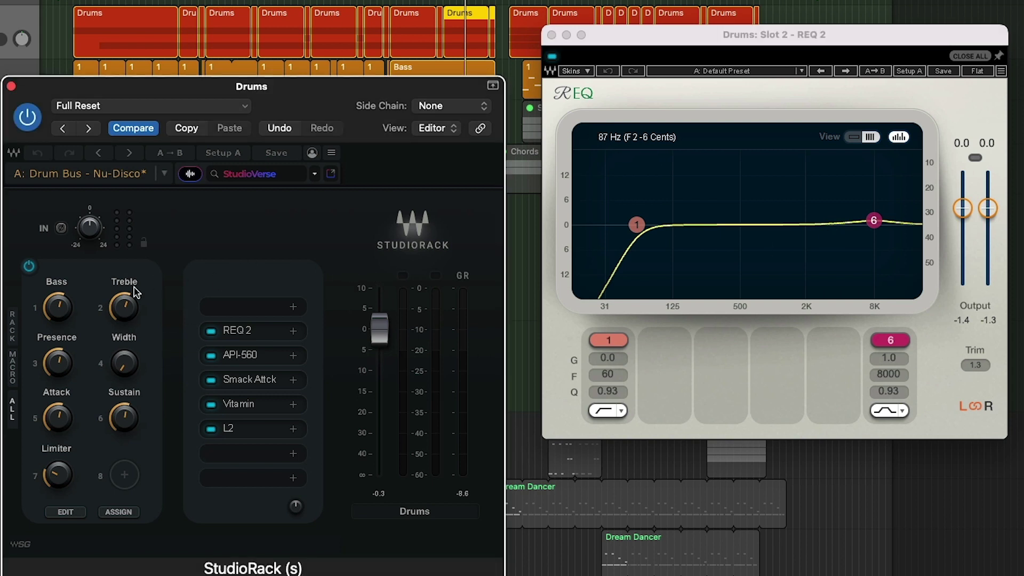
mouse_move(128, 302)
mouse_down()
mouse_move(128, 320)
mouse_move(128, 290)
mouse_move(128, 318)
mouse_move(128, 294)
mouse_move(128, 302)
mouse_up()
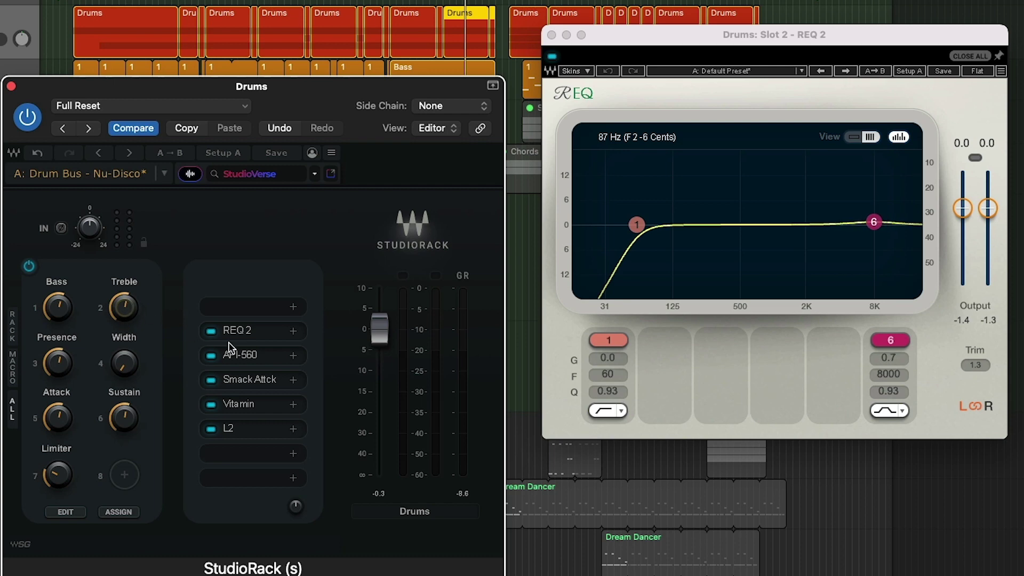
Step: Open the API-560 equalizer from the Drums rack, lower the Treble macro, adjust Presence and raise Bass
click(240, 357)
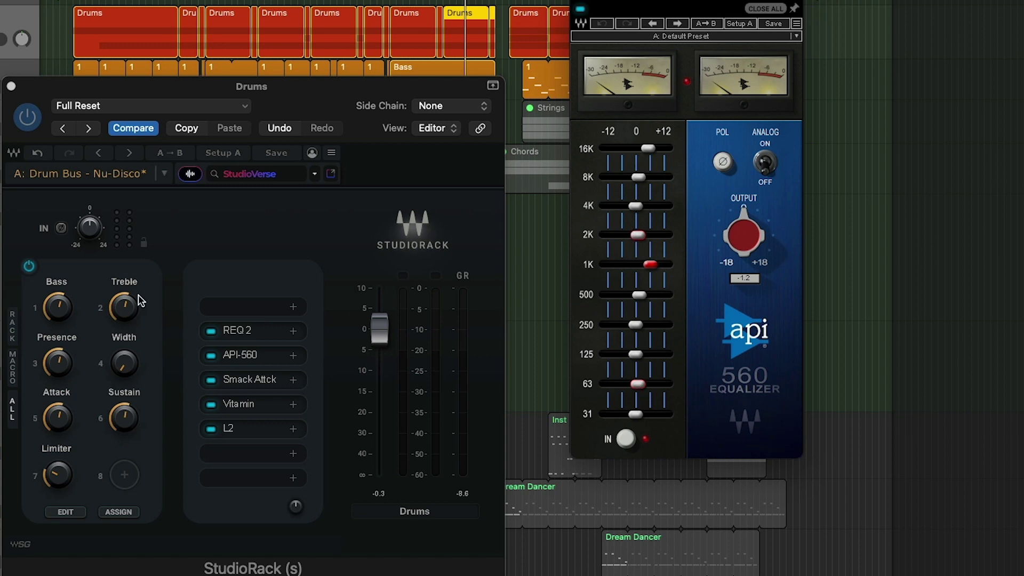
drag(134, 303, 133, 294)
mouse_move(66, 374)
mouse_down()
mouse_move(56, 352)
mouse_move(57, 374)
mouse_move(57, 366)
mouse_up()
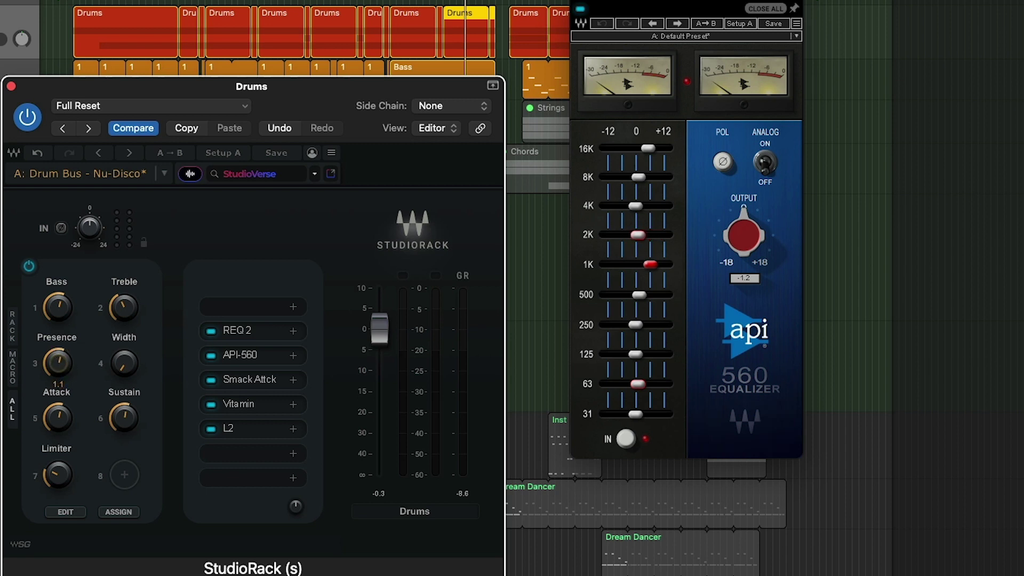
mouse_move(56, 300)
mouse_down()
mouse_move(57, 284)
mouse_move(57, 316)
mouse_move(57, 292)
mouse_up()
Step: Open Smack Attack from the Drums rack and use the macros to raise Attack to 29 and Sustain to 22
click(246, 380)
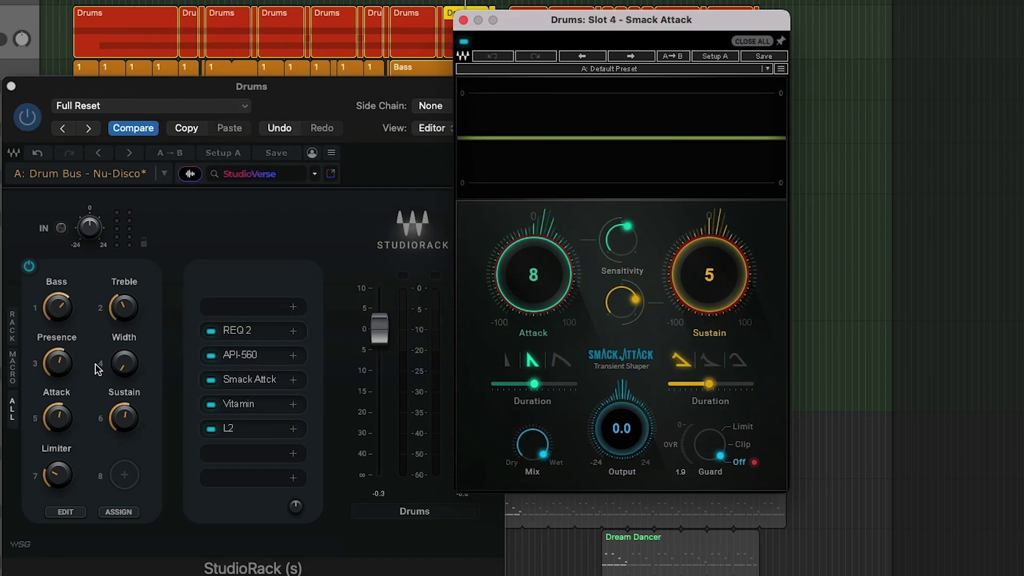
drag(57, 417, 57, 407)
mouse_move(130, 414)
mouse_down()
mouse_move(124, 397)
mouse_move(130, 419)
mouse_up()
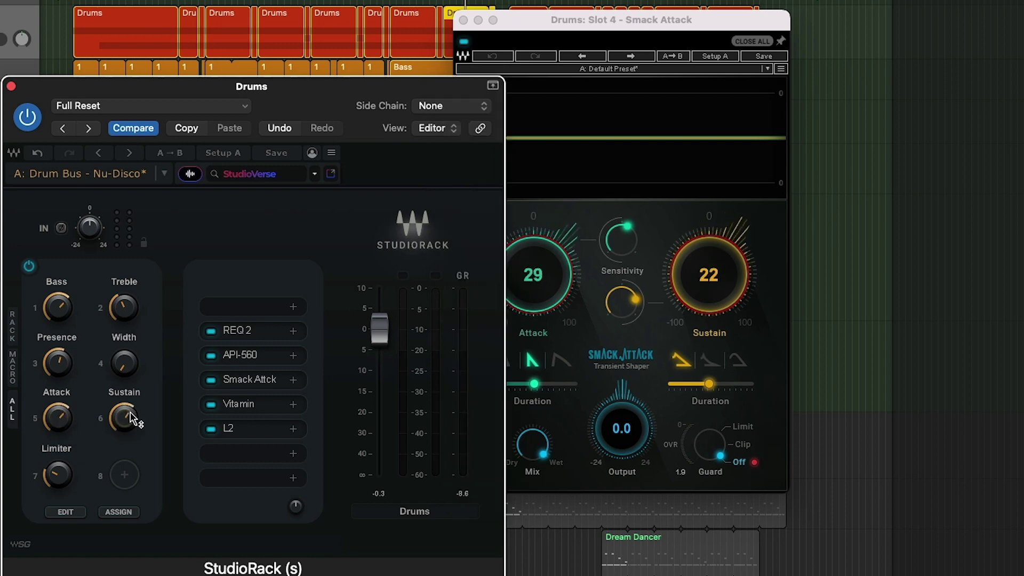
Step: Open Vitamin beside the Drums rack, adjust the Width macro slightly, and move the Vitamin window out of the way
click(249, 405)
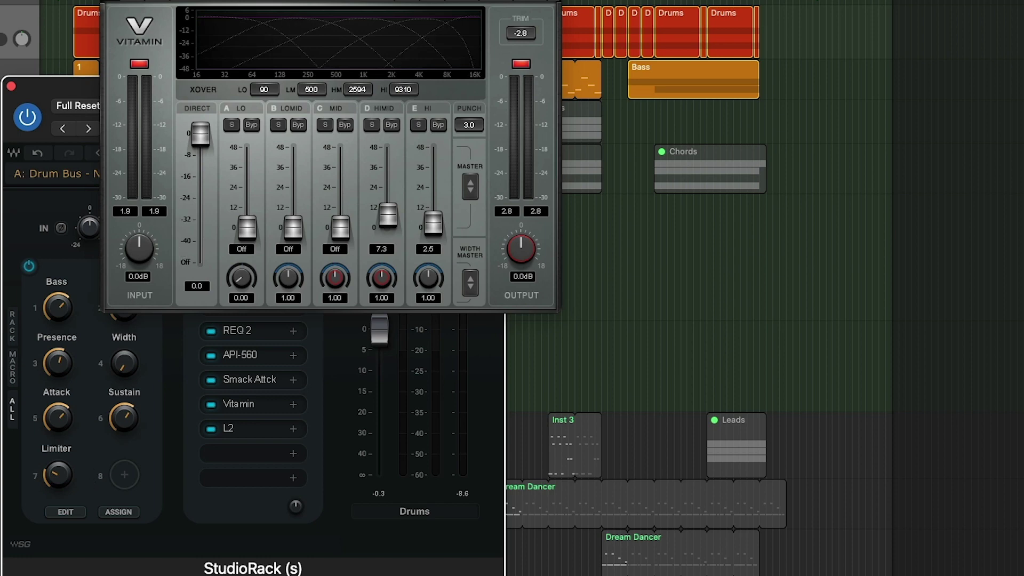
drag(255, 3, 452, 59)
mouse_move(123, 368)
mouse_down()
mouse_move(123, 347)
mouse_move(123, 370)
mouse_up()
drag(679, 23, 1020, 47)
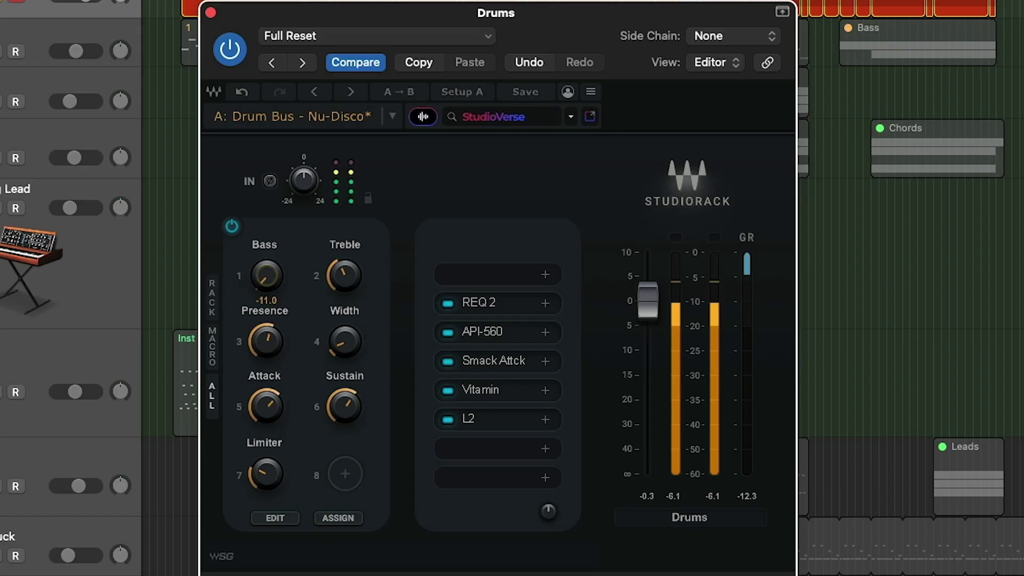
Step: During playback, raise the Bass and Width macros on the Drums rack and set Treble to 0.9 and Presence to -1.4
drag(266, 275, 266, 248)
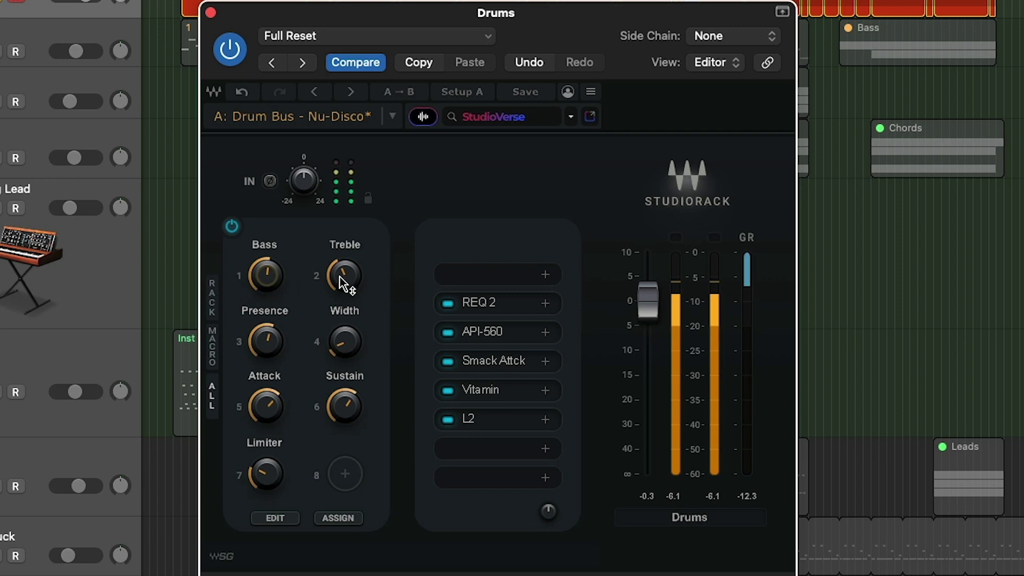
drag(341, 277, 341, 255)
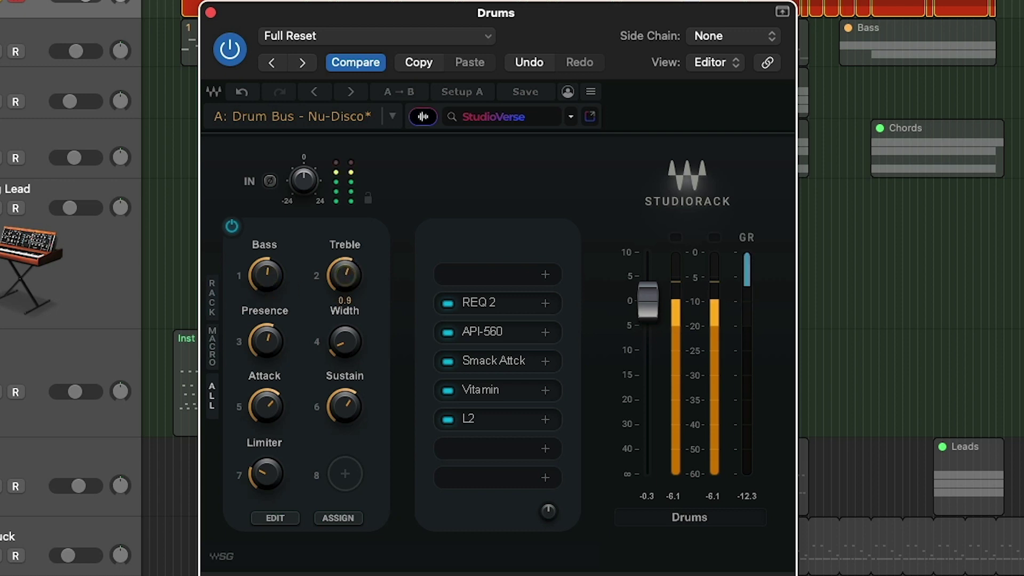
mouse_move(276, 357)
mouse_down()
mouse_move(276, 323)
mouse_move(276, 357)
mouse_up()
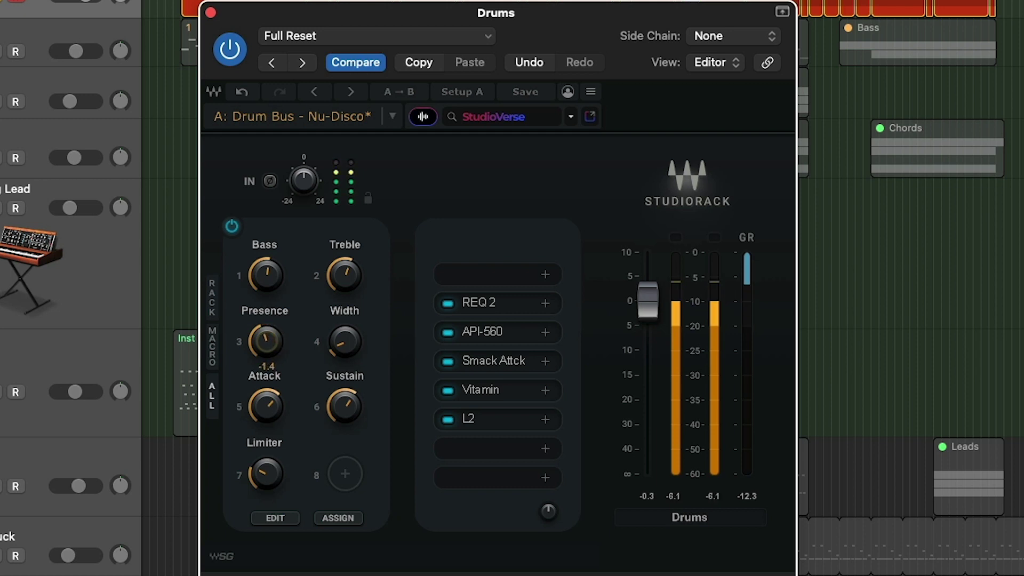
drag(339, 347, 338, 313)
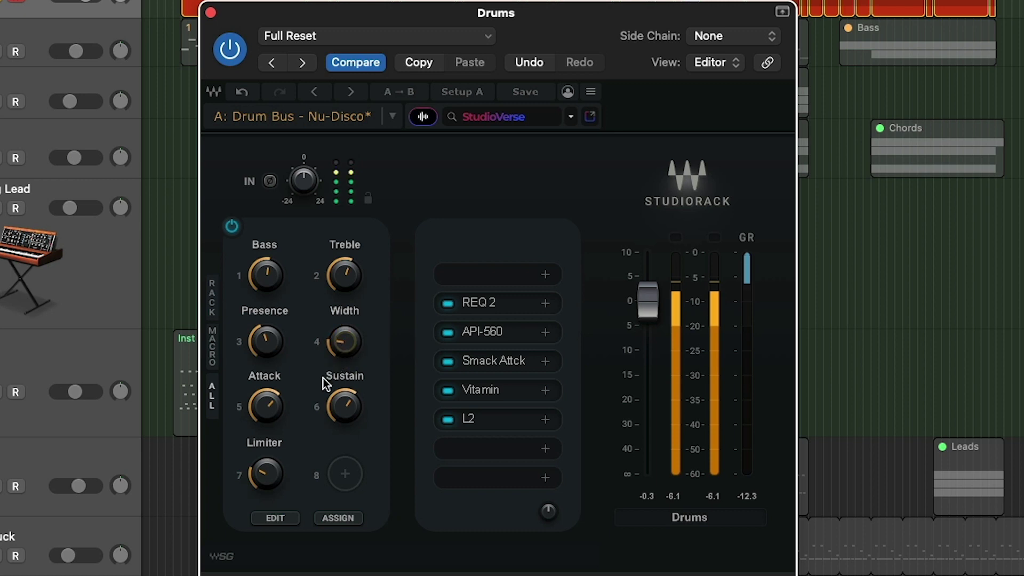
Step: Set the Drums rack's Attack macro to 3 and lower its Sustain and Limiter macros
mouse_move(267, 407)
mouse_down()
mouse_move(267, 387)
mouse_move(267, 413)
mouse_move(266, 404)
mouse_up()
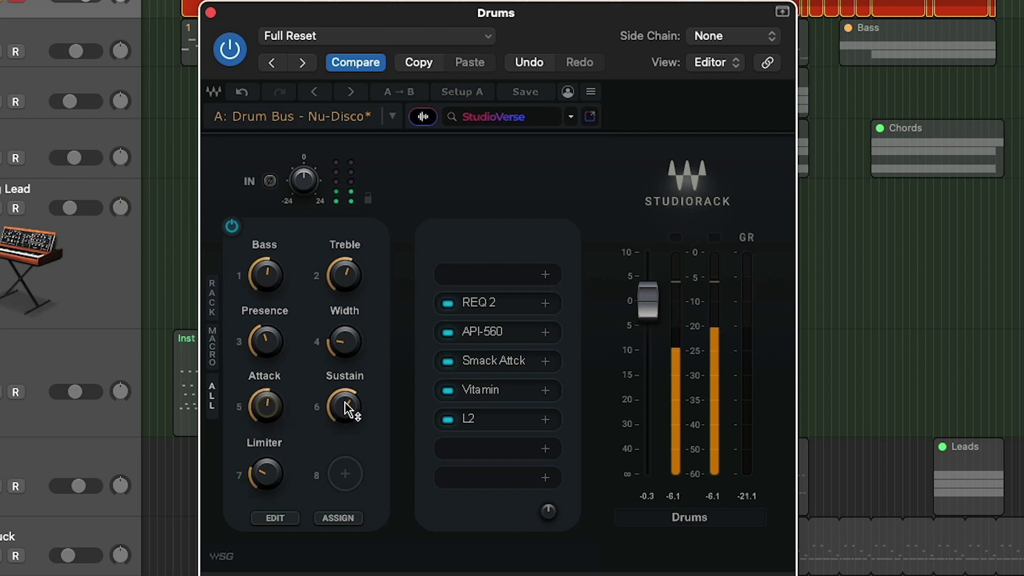
drag(348, 412, 347, 408)
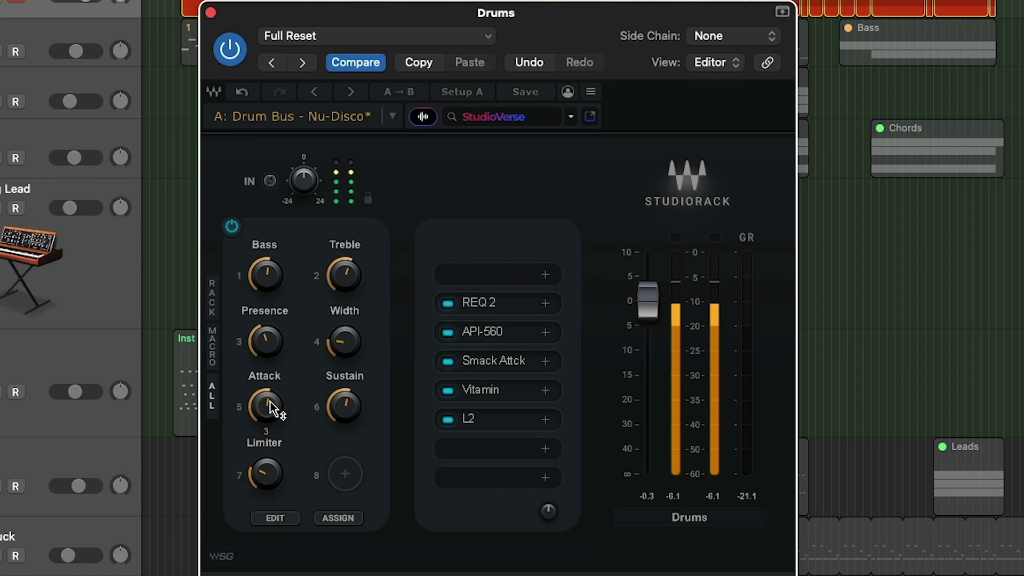
mouse_move(275, 476)
mouse_down()
mouse_move(275, 462)
mouse_move(277, 478)
mouse_up()
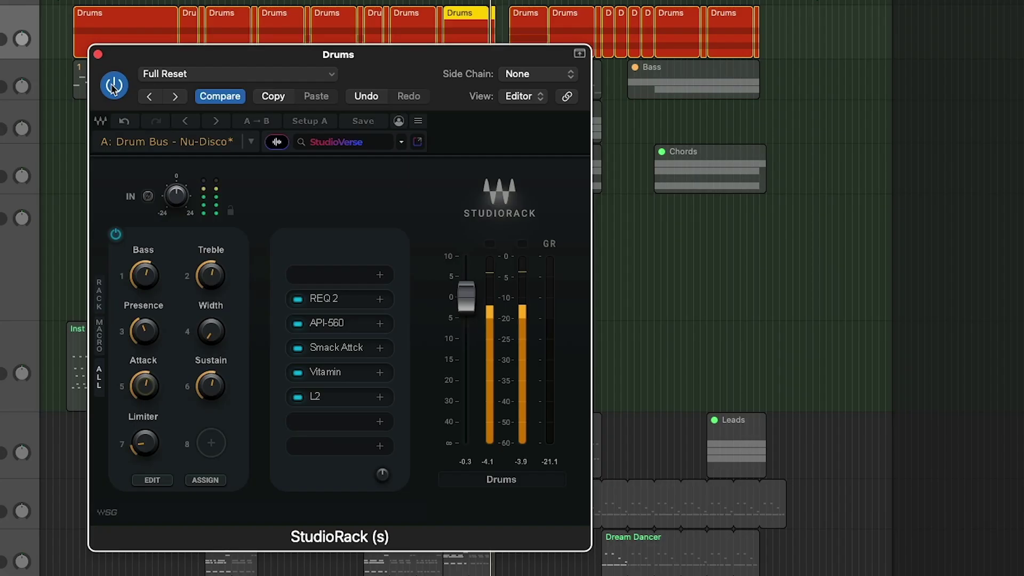
Step: Stop playback and close the Drums StudioRack window
key(space)
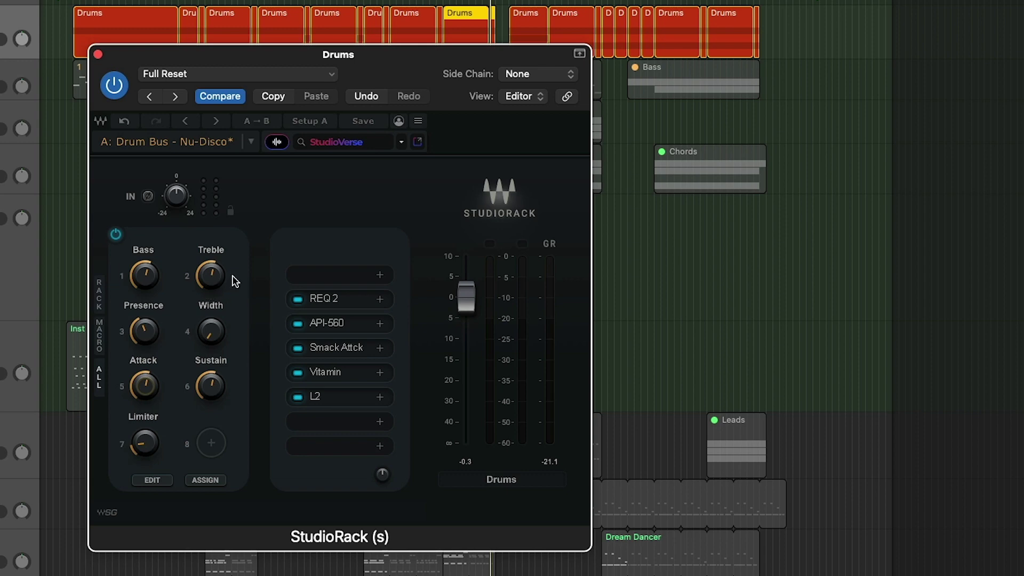
drag(412, 68, 422, 98)
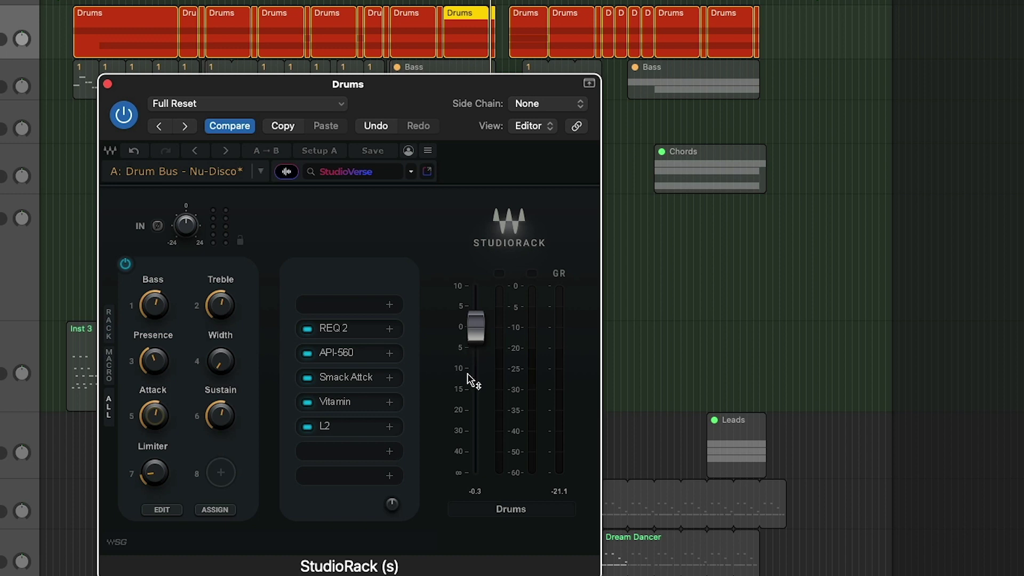
key(super+w)
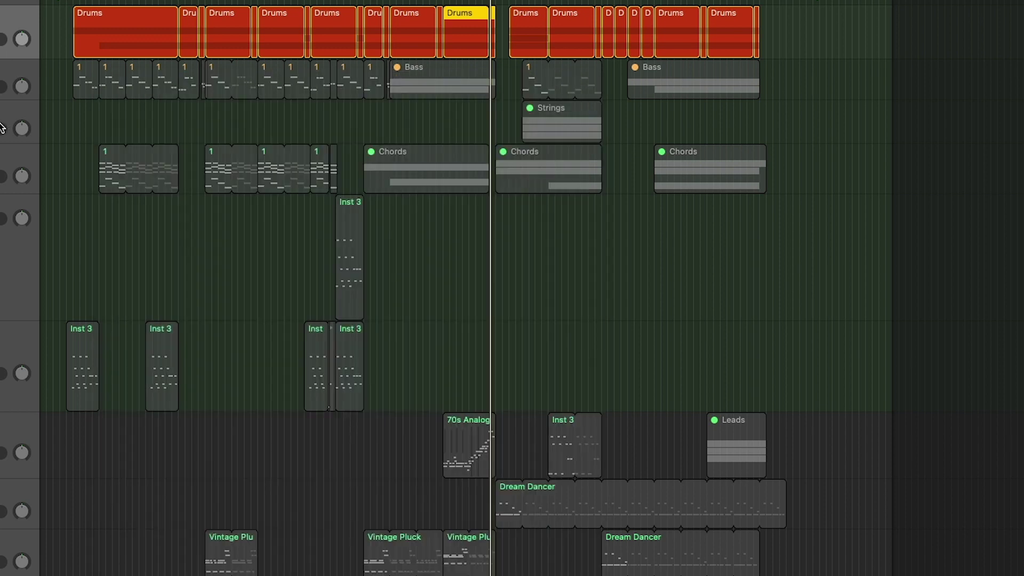
Step: Open StudioRack on the Audio 30 vocal track and examine the assignment options of the ShineBrighter and ClearDeMud macros
scroll(464, 288, down, 15)
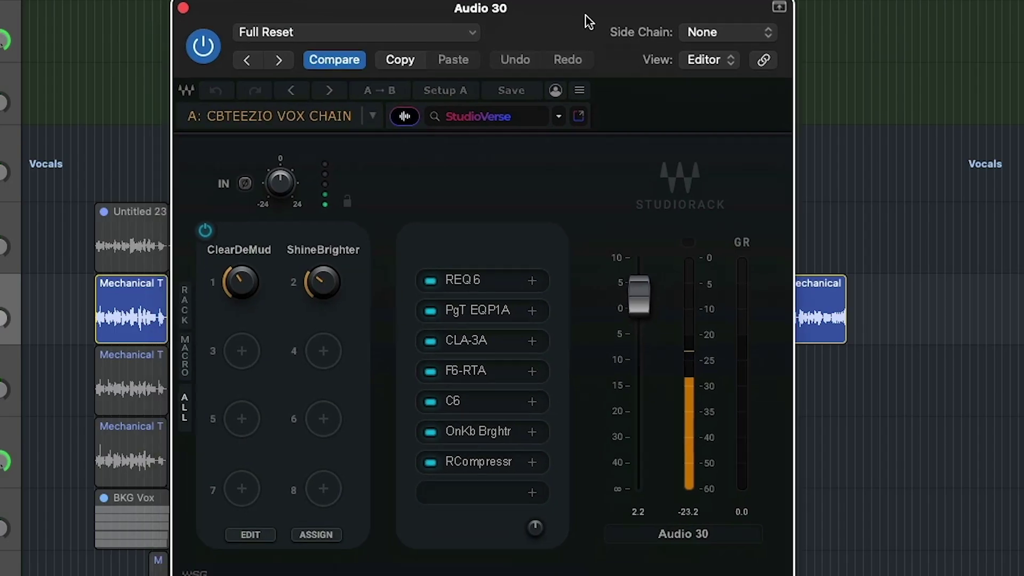
drag(586, 16, 627, 5)
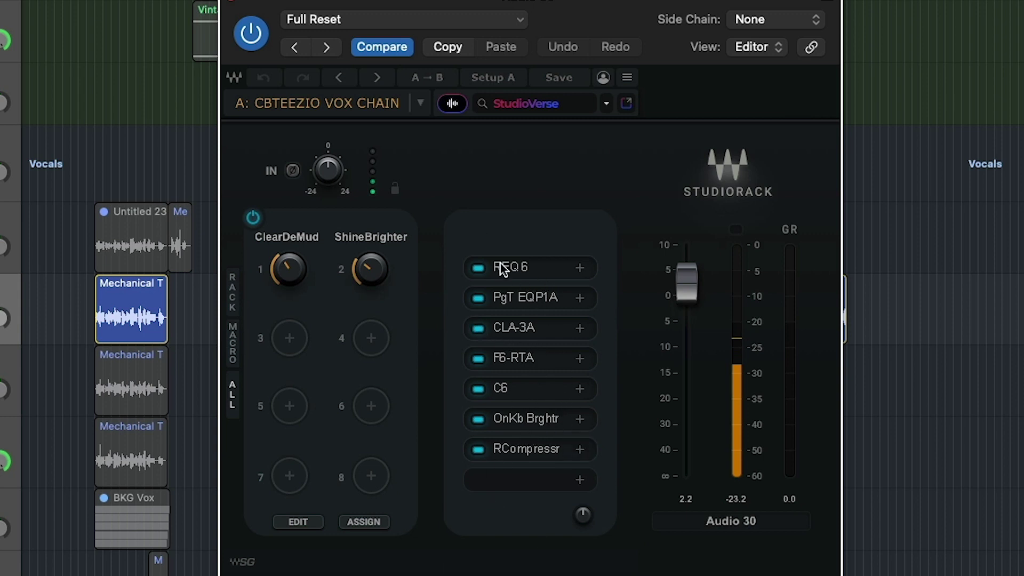
right_click(368, 268)
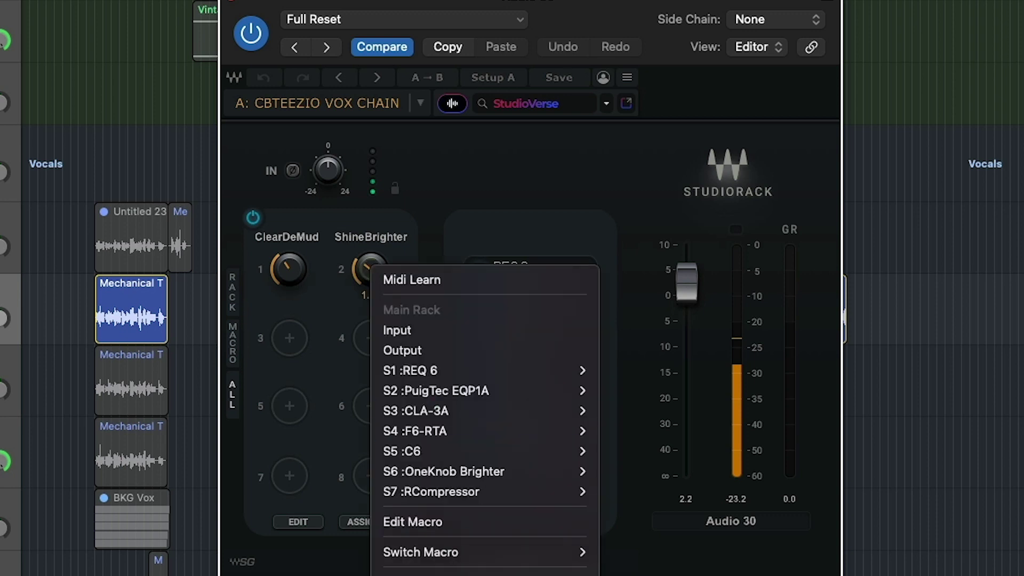
right_click(296, 267)
right_click(294, 265)
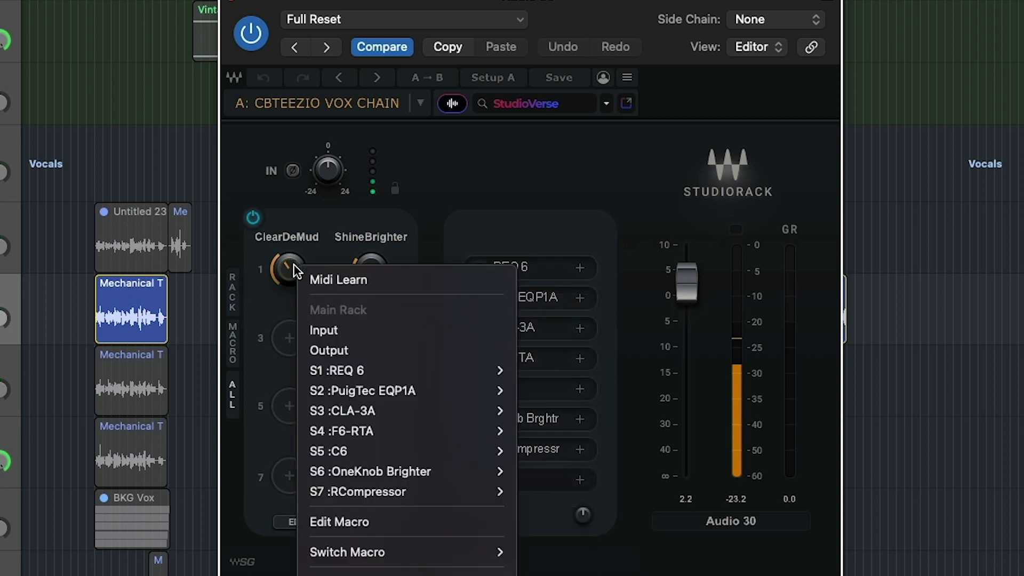
mouse_move(377, 557)
click(483, 202)
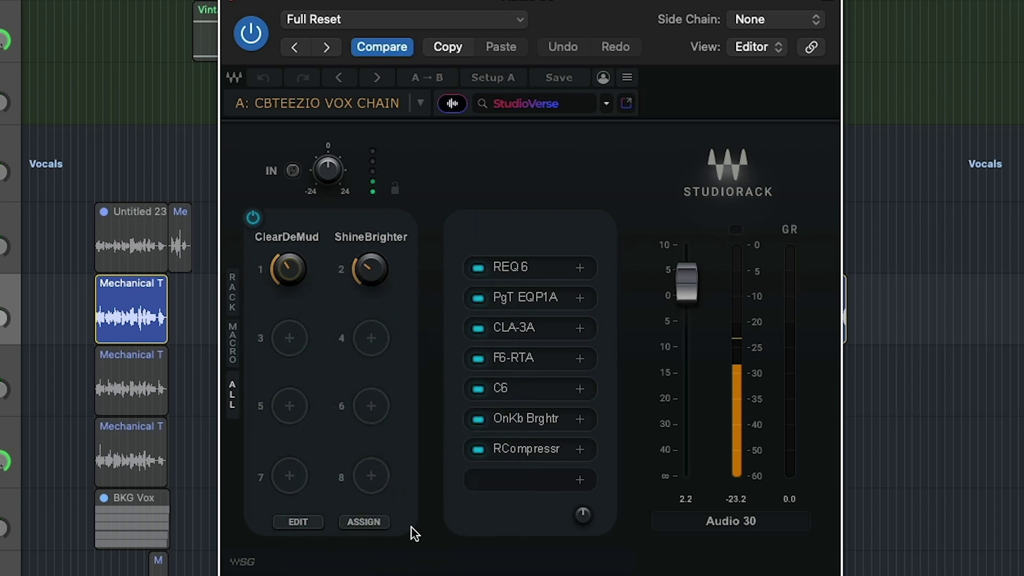
Step: Compare the vocal with the CBTEEZIO VOX CHAIN bypassed and active, and lower its ShineBrighter macro
drag(617, 17, 905, 62)
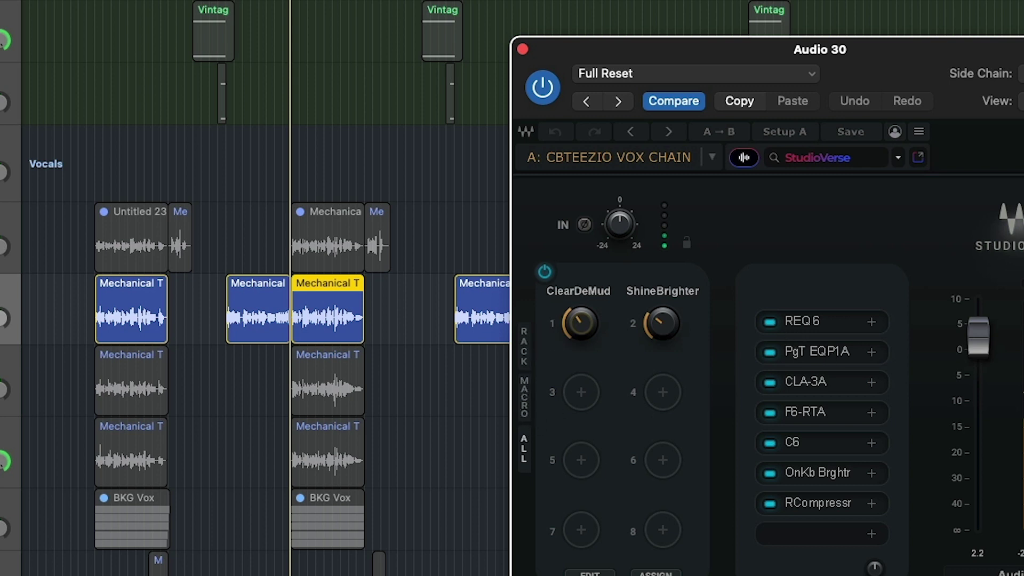
scroll(256, 320, down, 1)
click(541, 87)
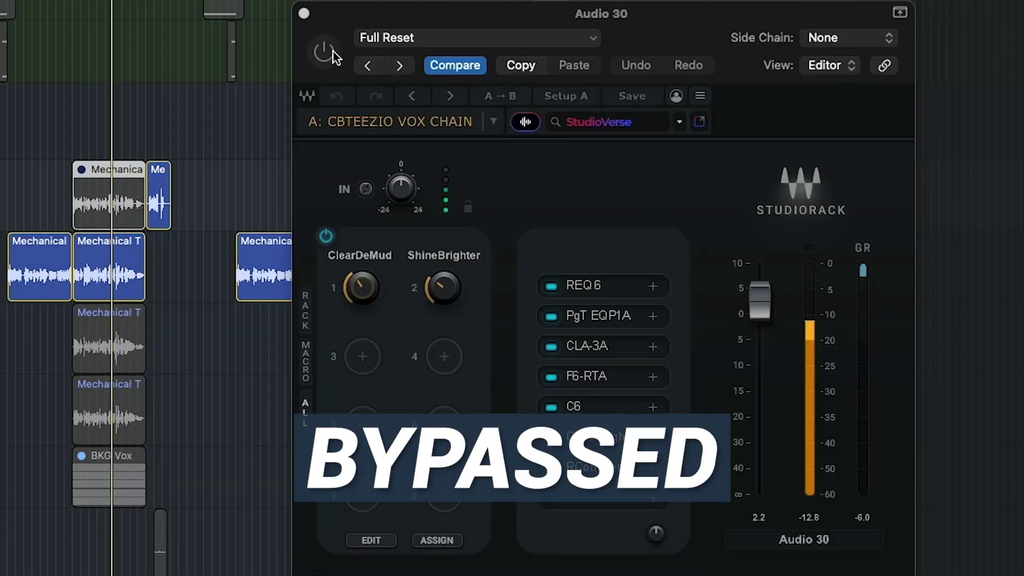
click(331, 51)
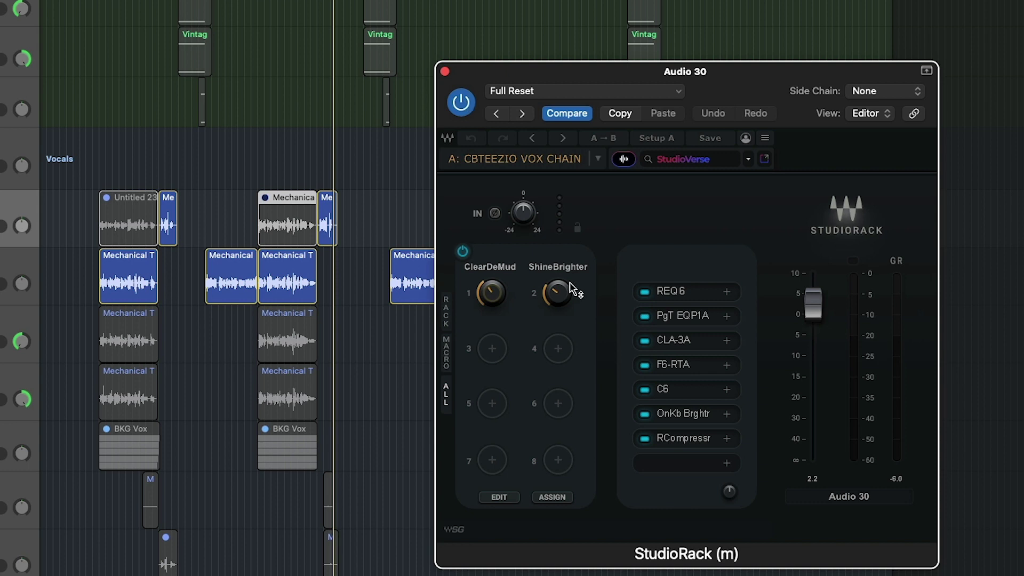
drag(572, 287, 560, 295)
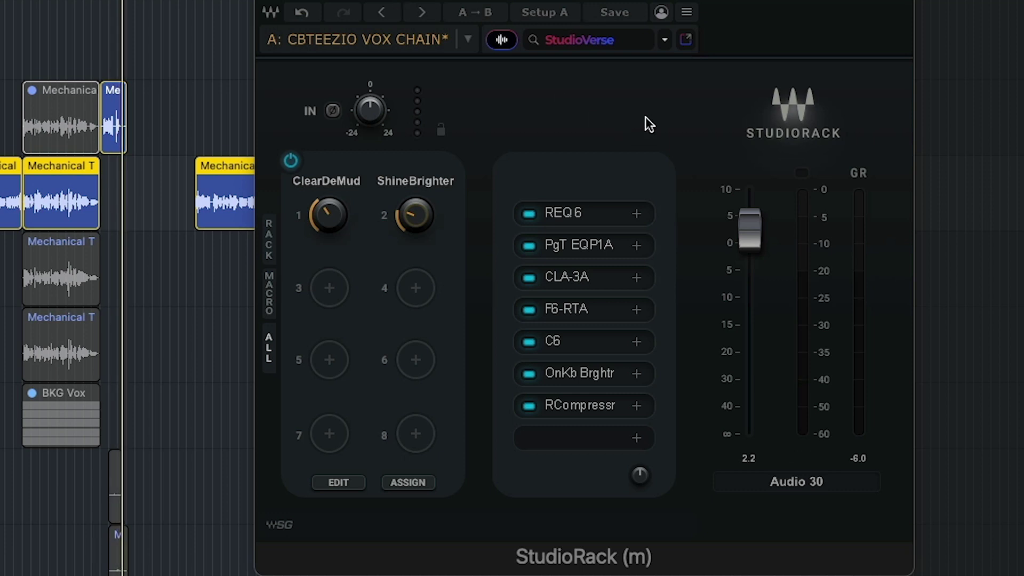
Step: Search StudioVerse for "vocals" and load the Platinum Vocals chain onto the Audio 30 track
click(682, 39)
click(686, 42)
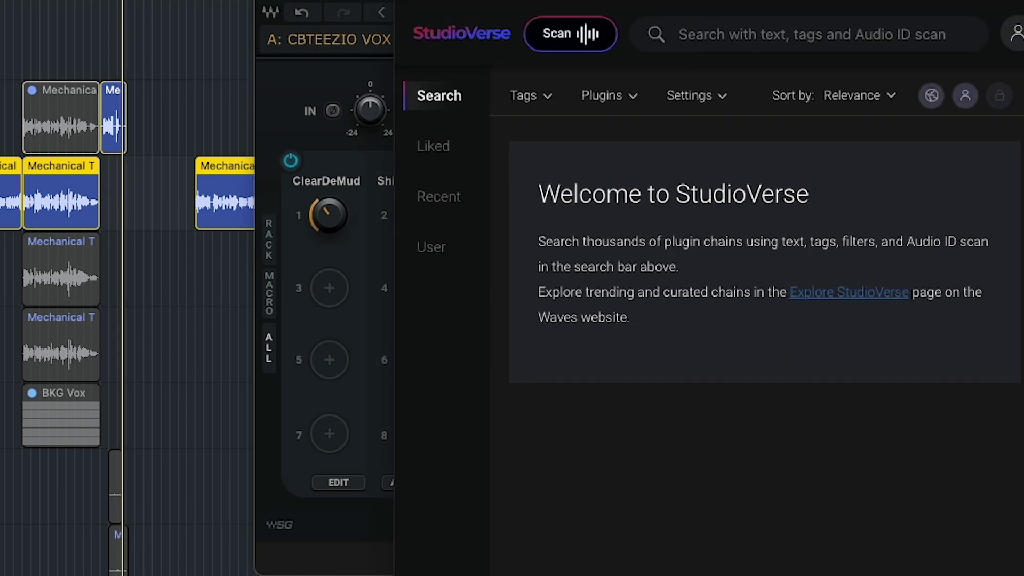
text(vo)
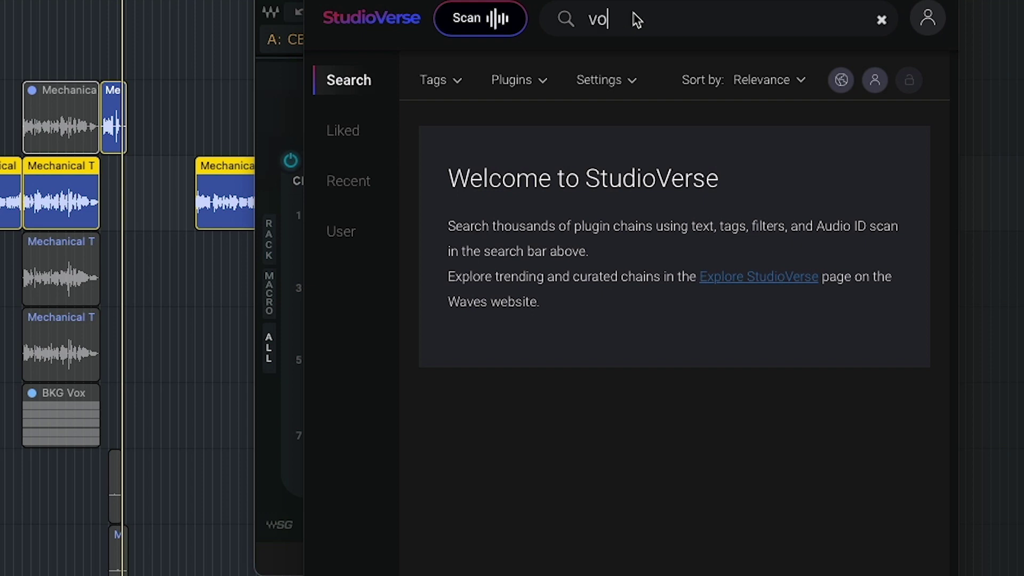
text(cals)
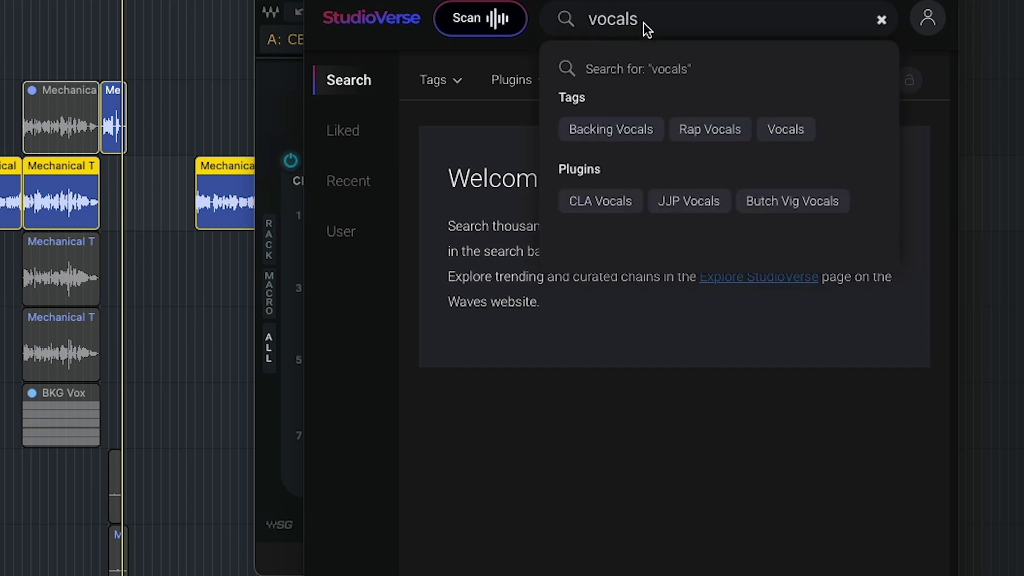
click(797, 130)
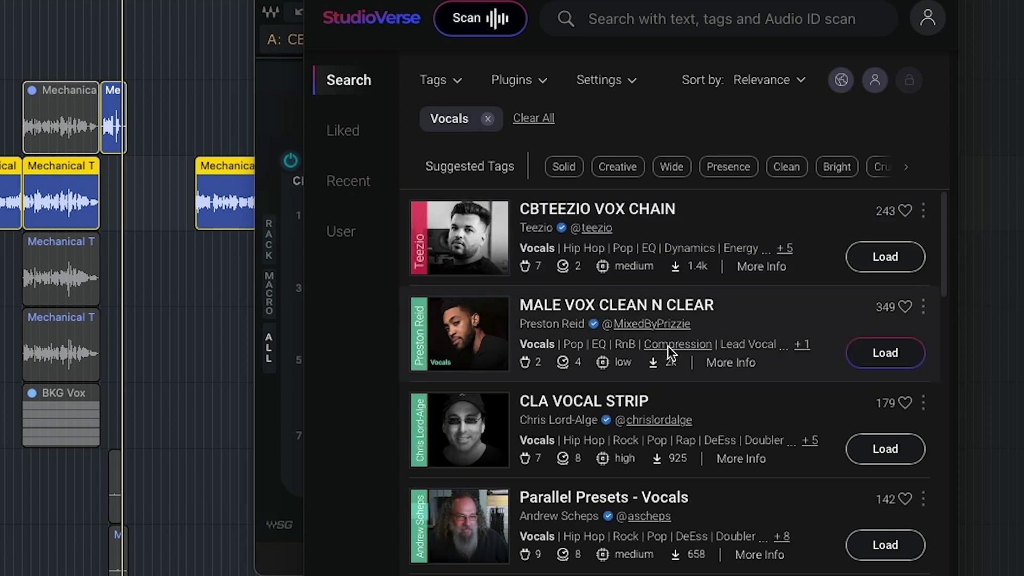
key(Escape)
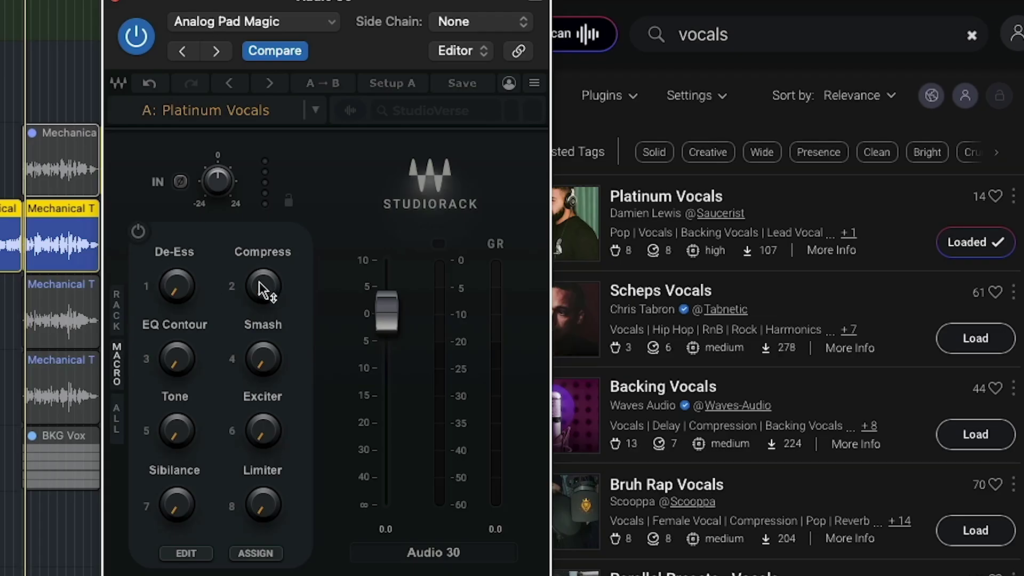
Step: Show the rack's plugin slots alongside its macros, and raise the De-Ess and Compress macros with RDeEsser and RVox active
click(120, 425)
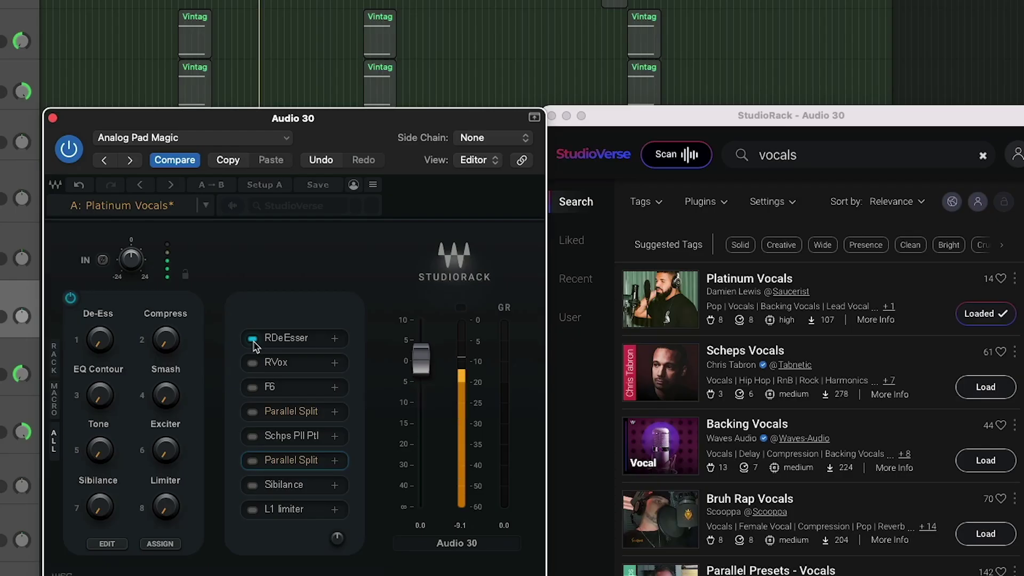
drag(100, 339, 100, 311)
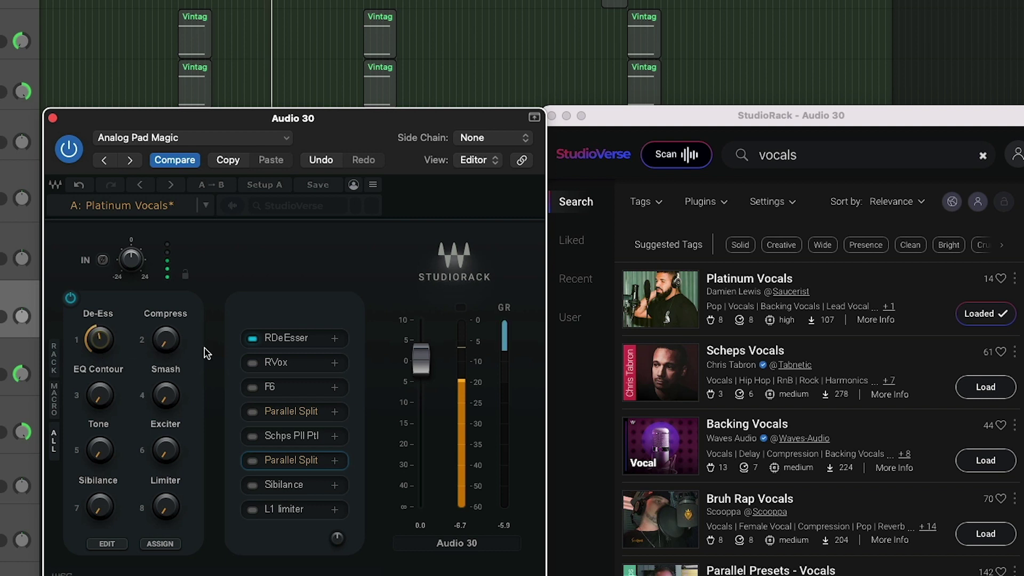
click(252, 364)
drag(166, 347, 166, 328)
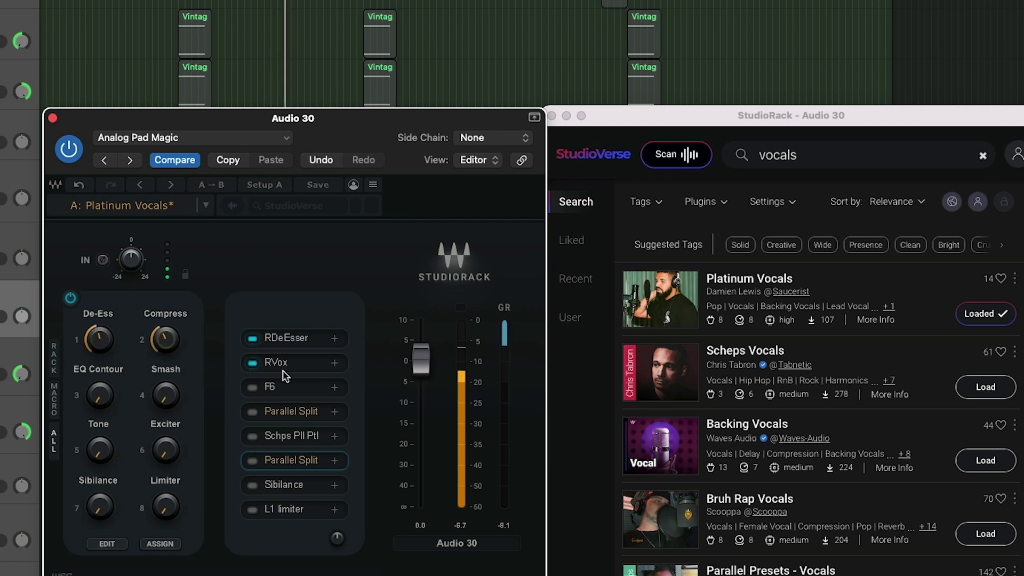
Step: Review the Compress macro's assignment options, and open RVox to watch its controls while raising that macro
right_click(167, 344)
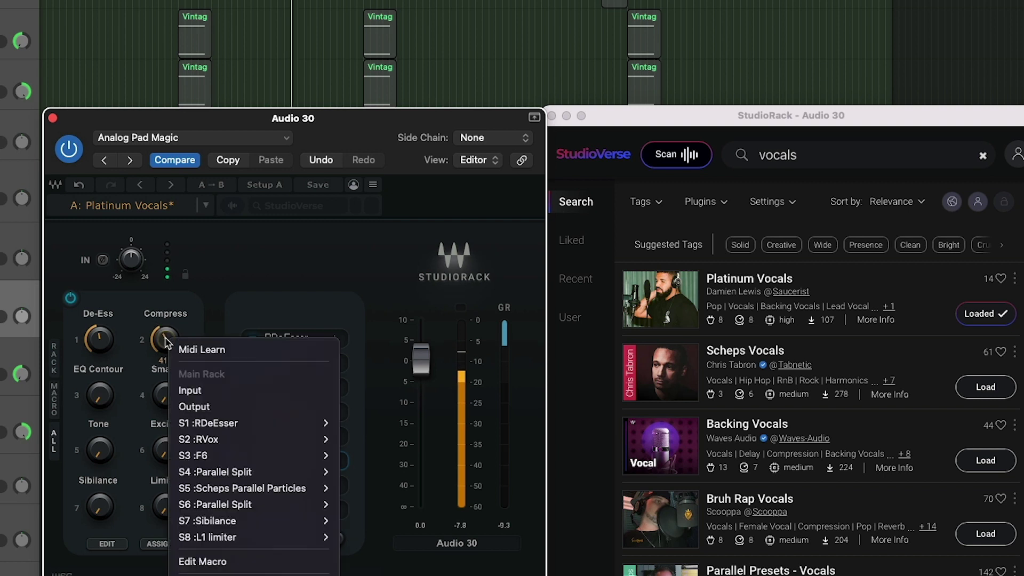
click(274, 349)
click(276, 363)
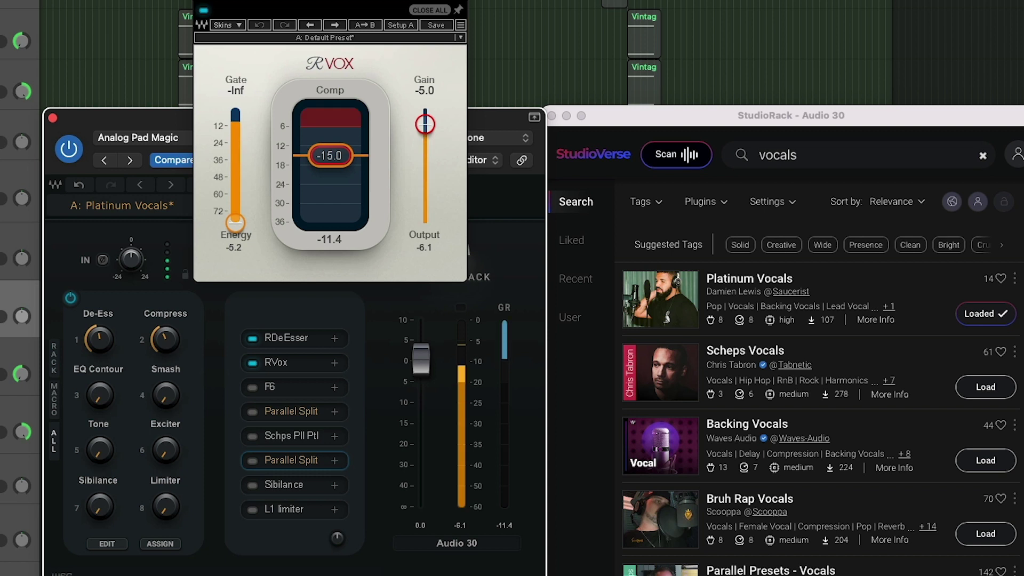
click(169, 348)
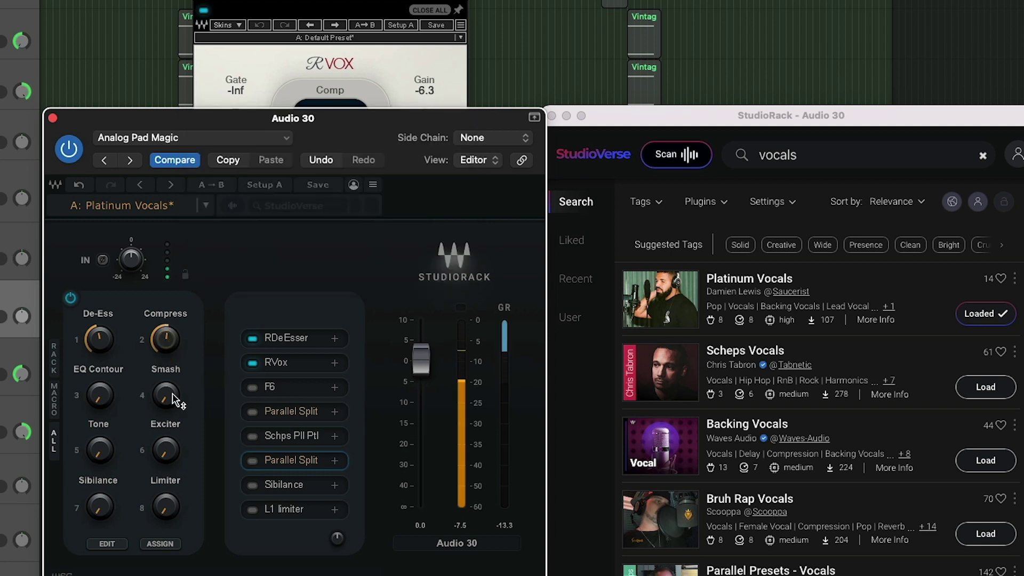
Step: Open F6 beside the StudioRack window, adjust the EQ Contour macro against its curve, and restart playback
click(294, 393)
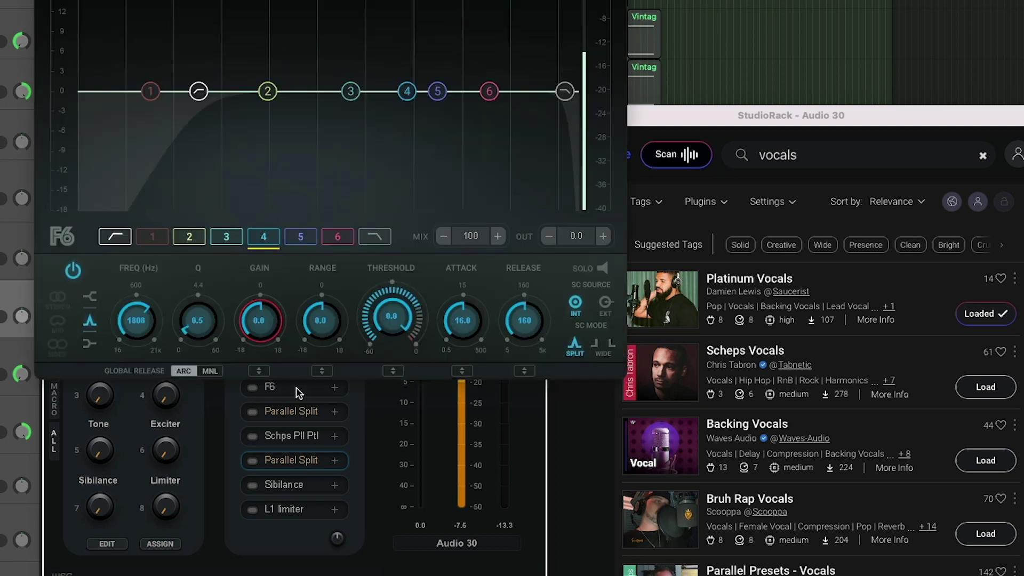
drag(100, 398, 100, 349)
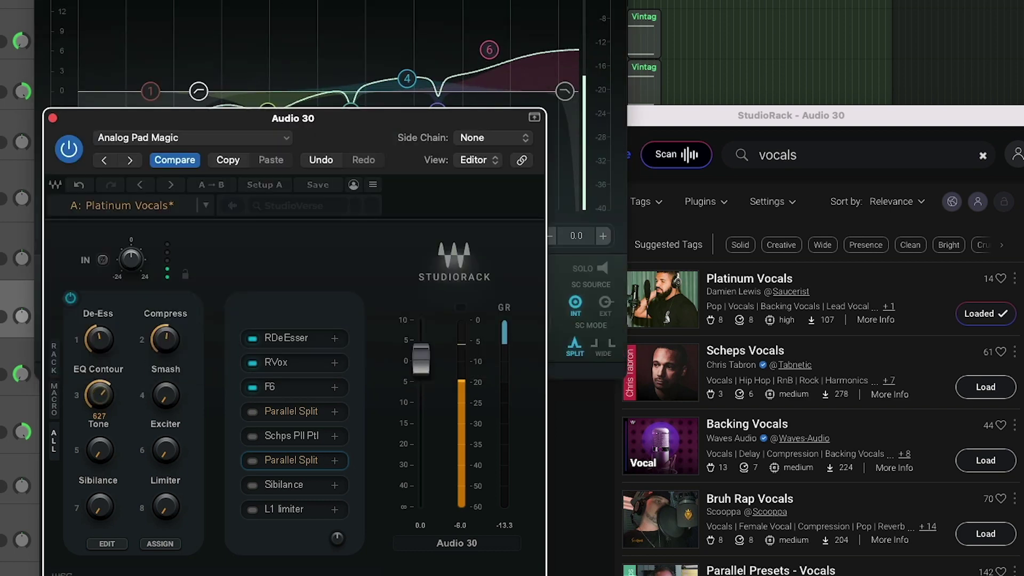
drag(271, 3, 539, 46)
drag(213, 118, 39, 85)
key(space)
drag(193, 88, 138, 54)
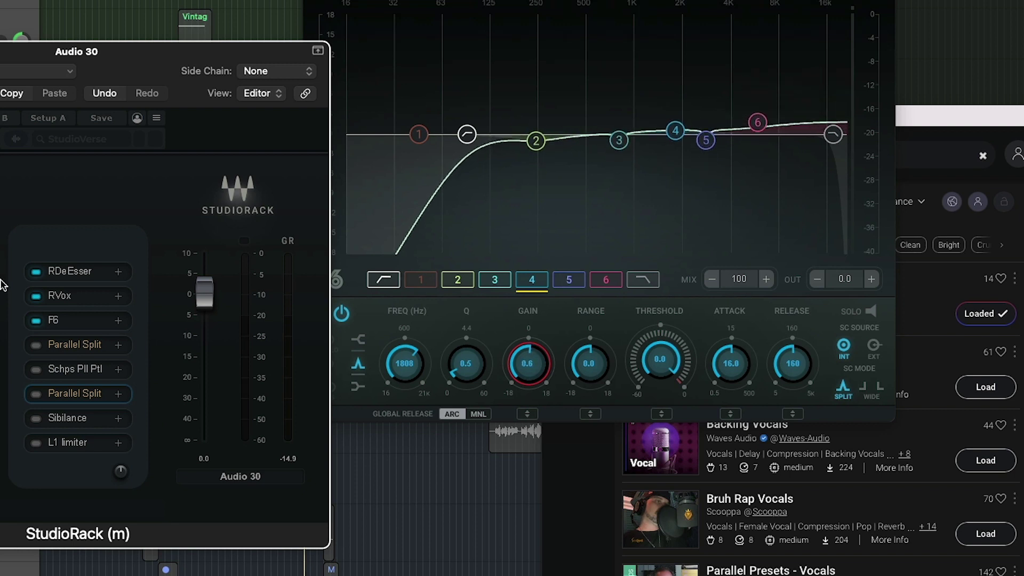
key(space)
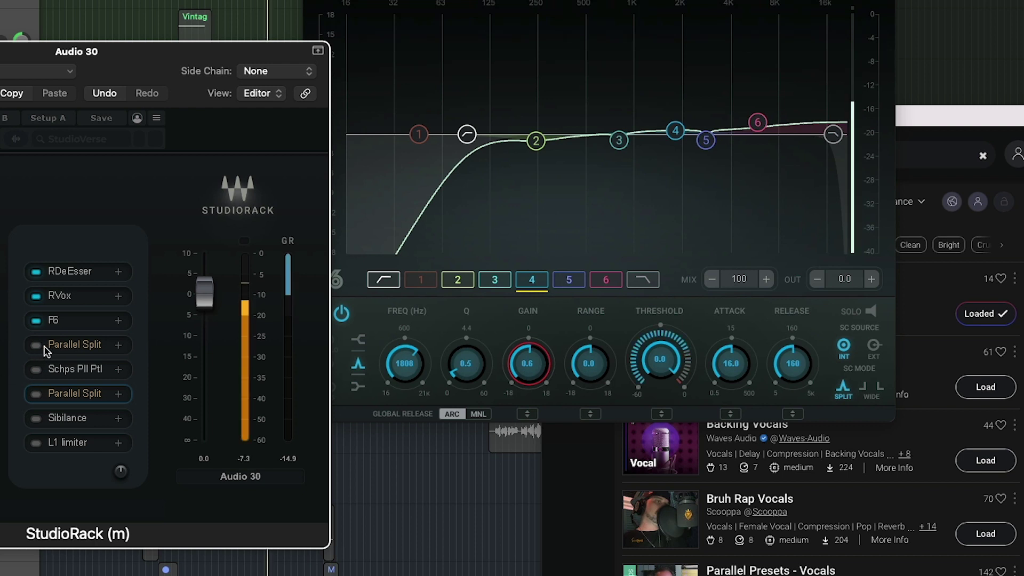
Step: Open the CLA-76 inside the first Parallel Split and examine the Smash macro's assignment options
click(5, 335)
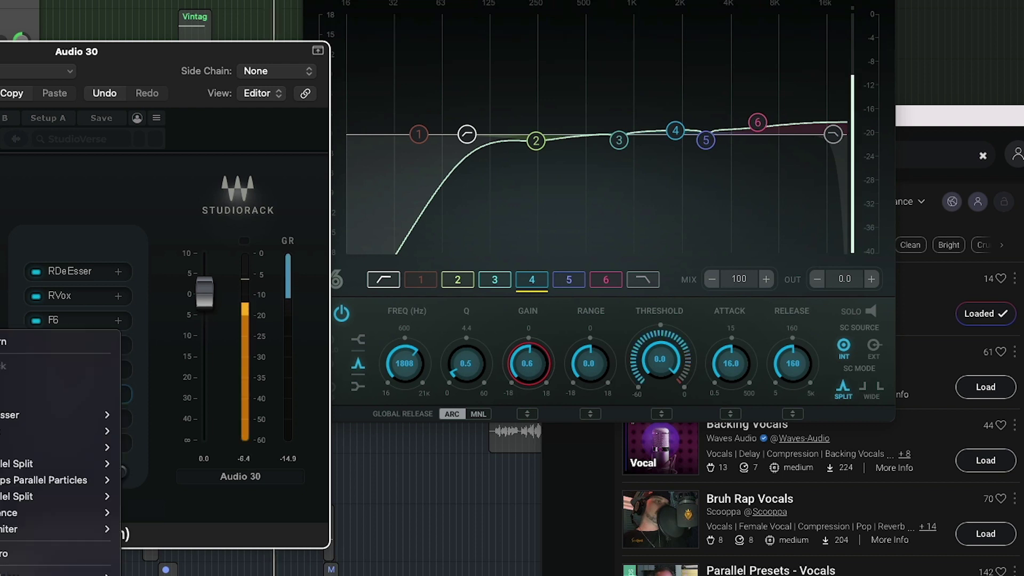
click(27, 206)
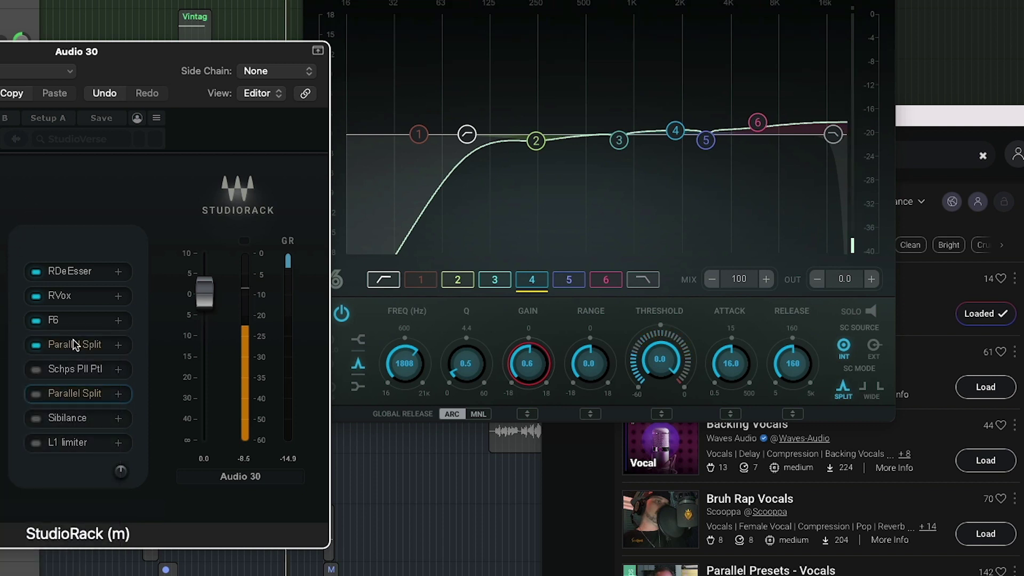
click(76, 346)
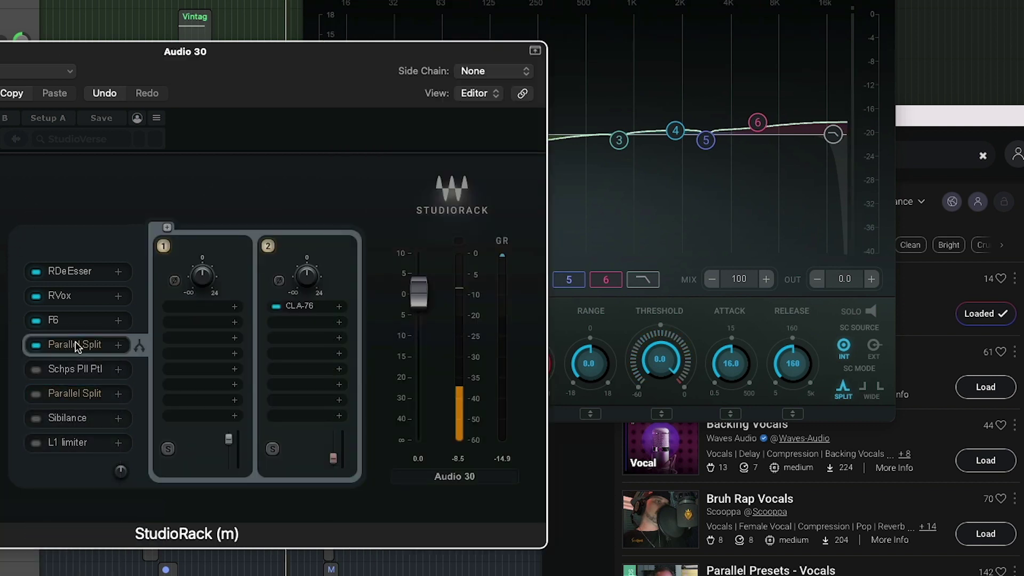
click(308, 312)
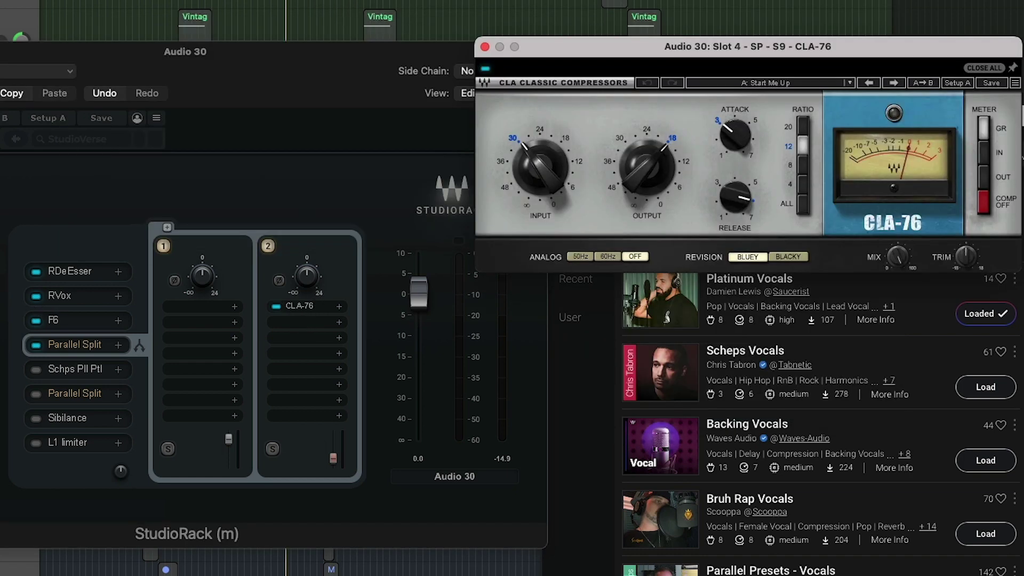
right_click(75, 341)
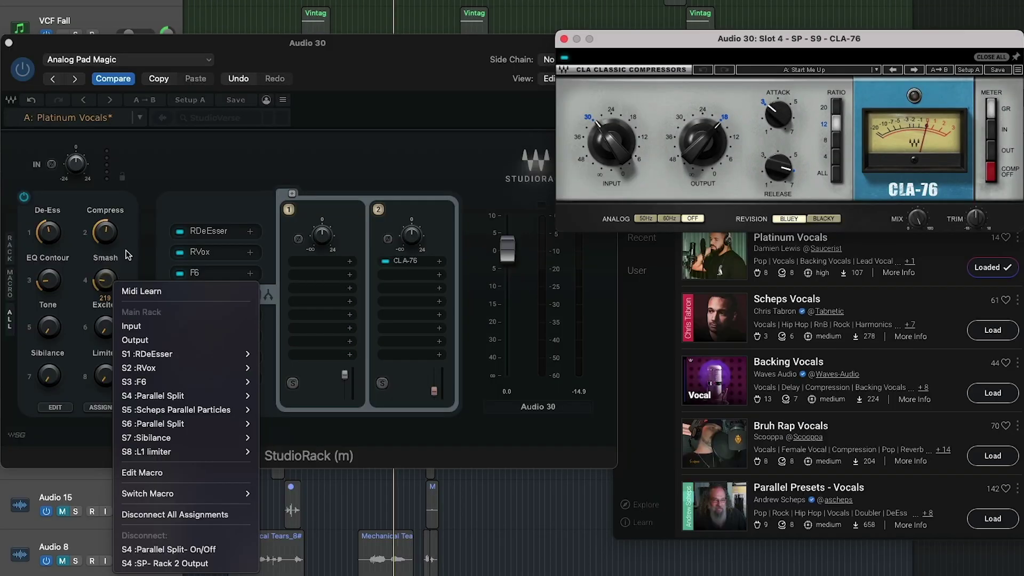
click(43, 199)
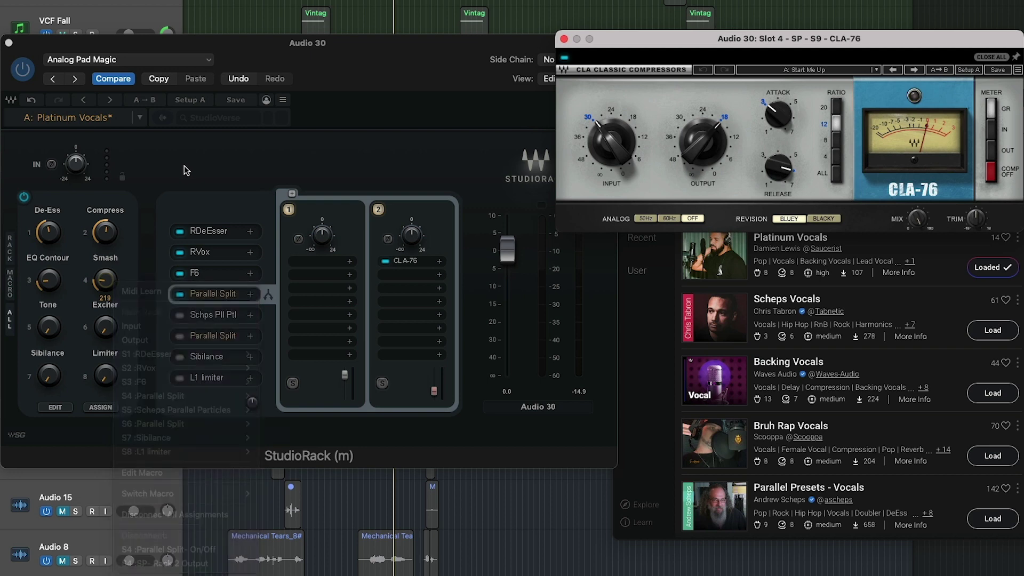
Step: Play the vocal while sweeping the Smash macro up to maximum, and settle it at a low setting
click(112, 283)
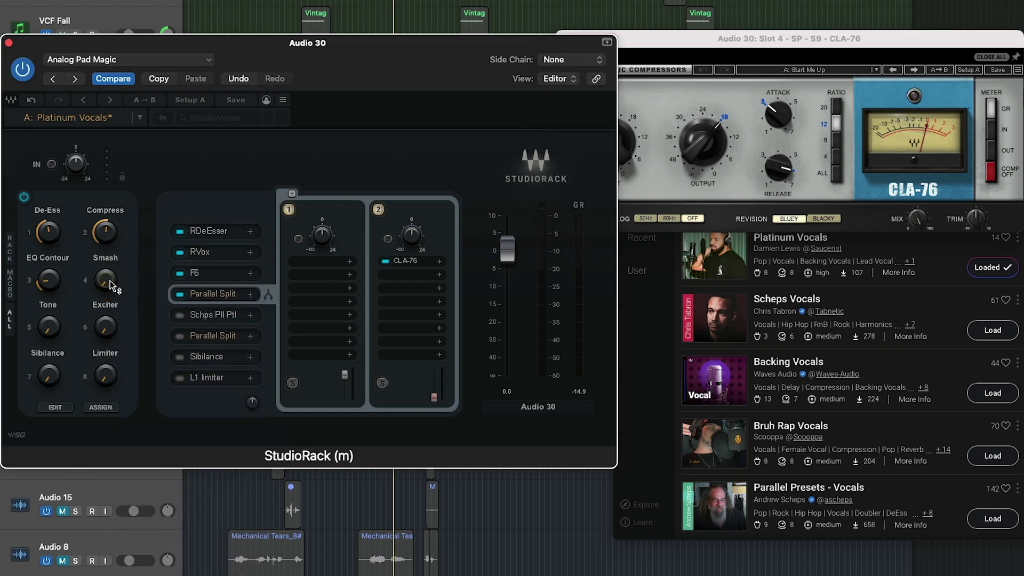
key(space)
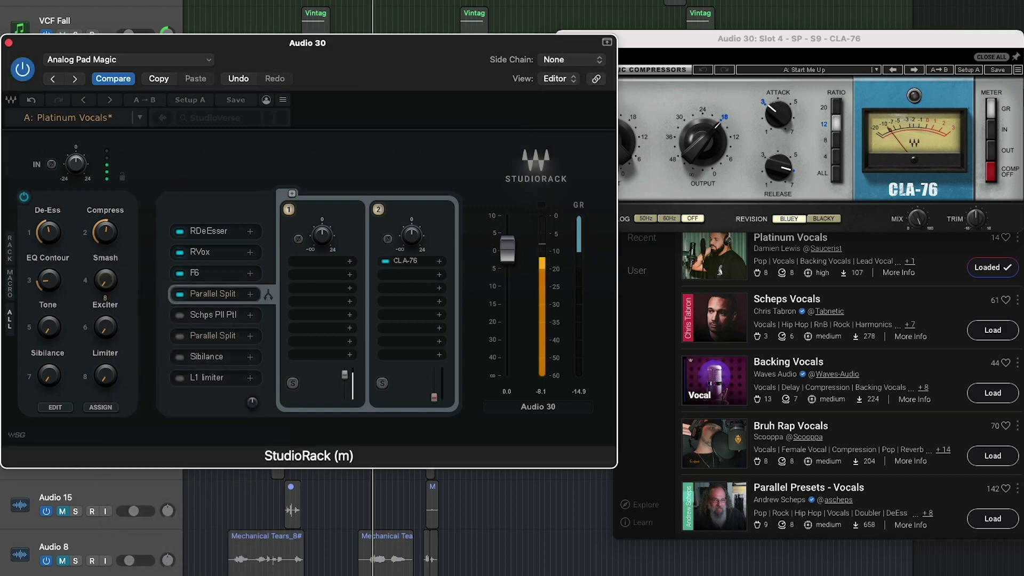
drag(109, 283, 109, 248)
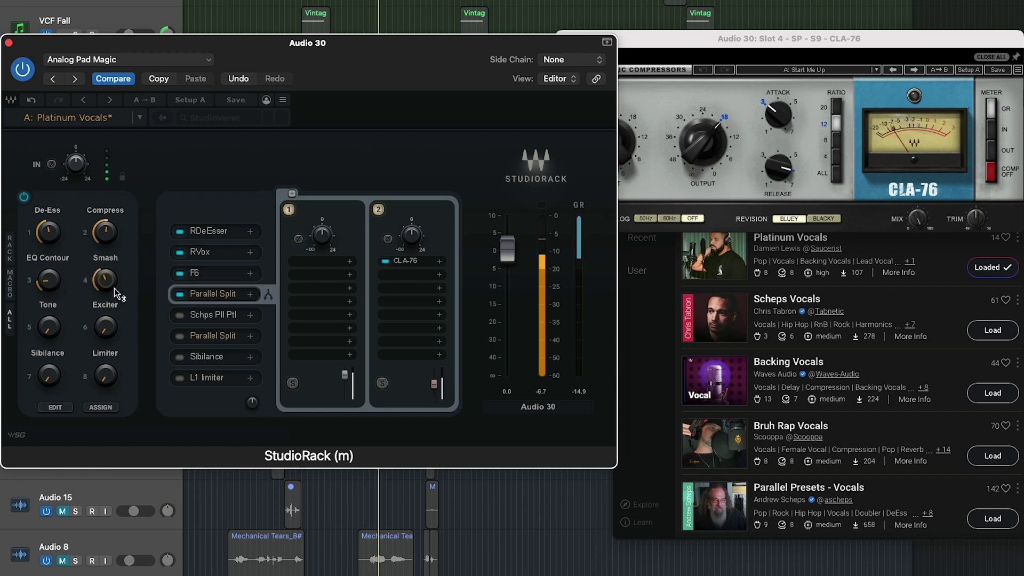
drag(117, 290, 117, 277)
scroll(105, 280, up, 1)
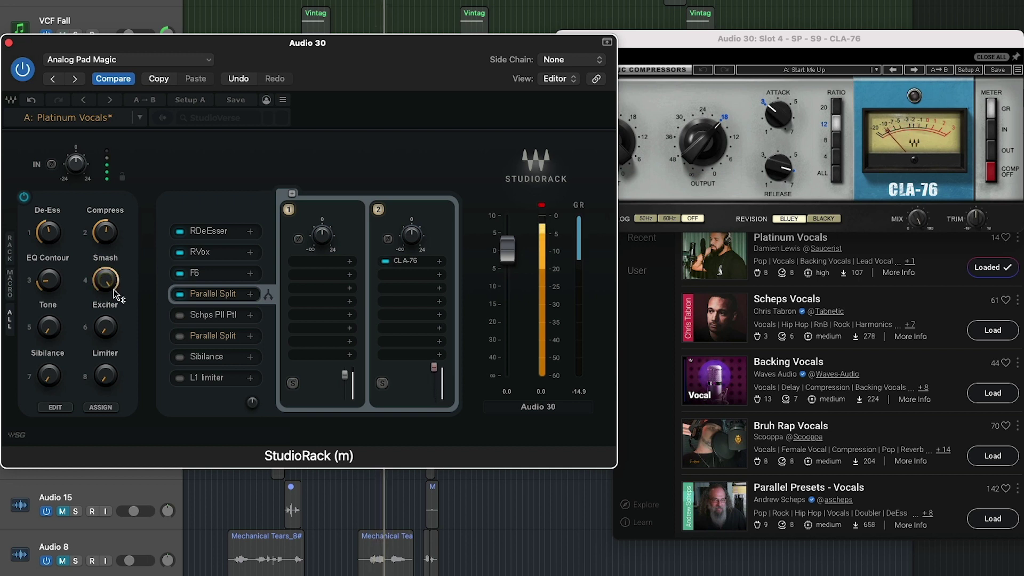
scroll(105, 280, down, 5)
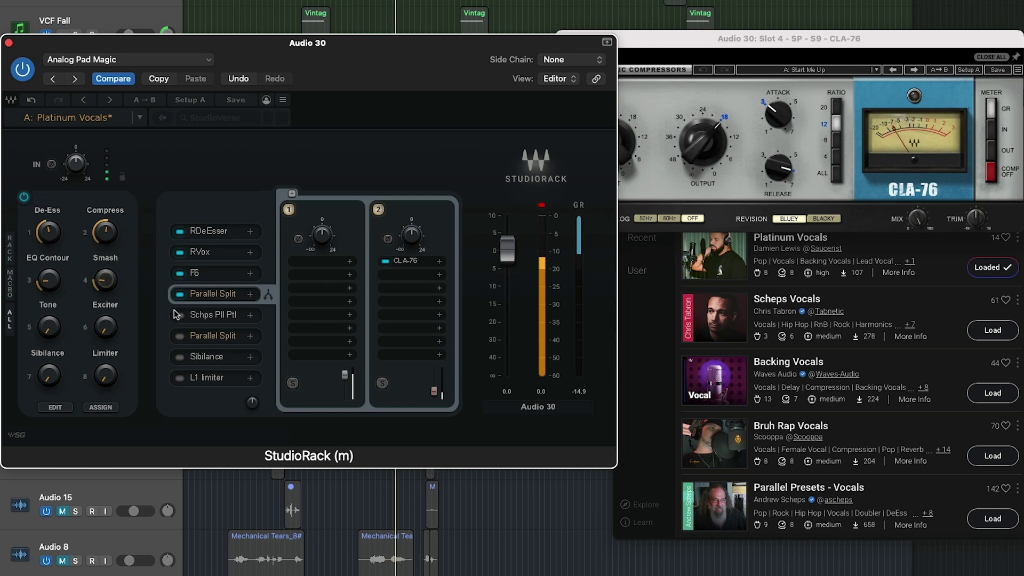
Step: Open Scheps Parallel Particles beside the rack and adjust the Tone macro while watching the plugin's controls
scroll(49, 331, up, 3)
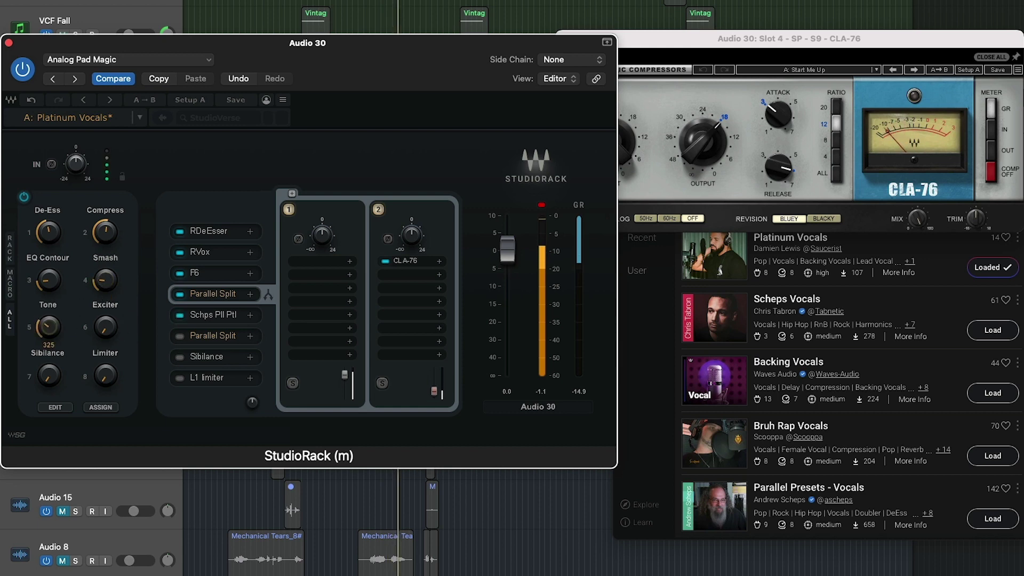
click(210, 315)
drag(450, 1, 718, 96)
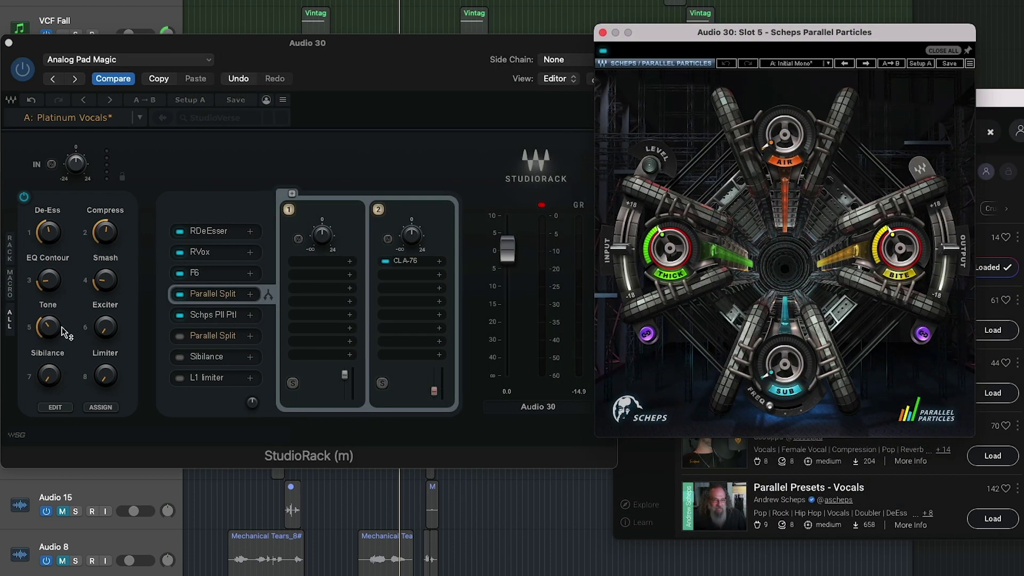
drag(50, 326, 49, 302)
Step: Compare the playing vocal with StudioRack bypassed and active, and lower the rack's output fader to -6.9 dB
key(space)
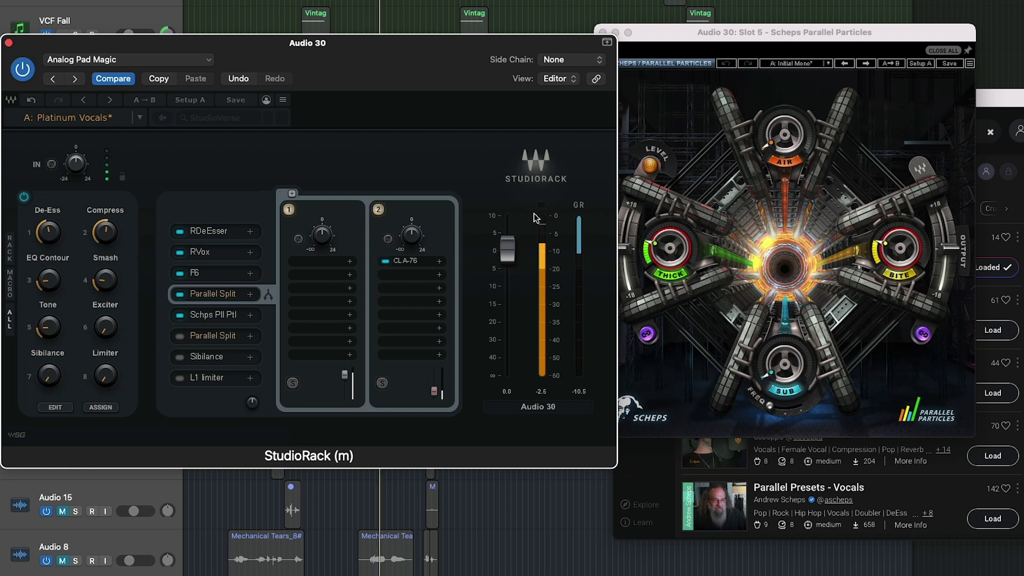
click(23, 68)
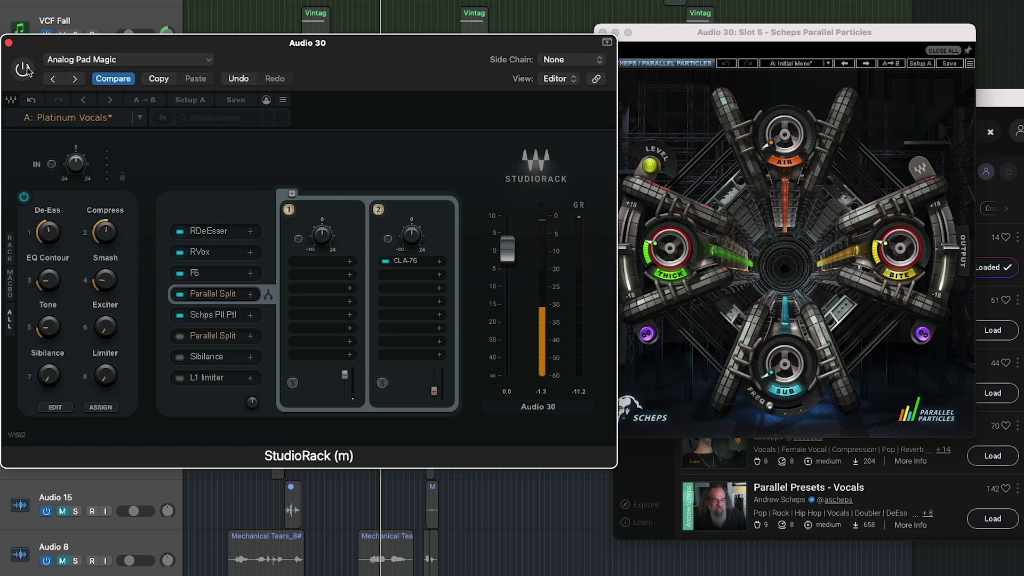
click(24, 70)
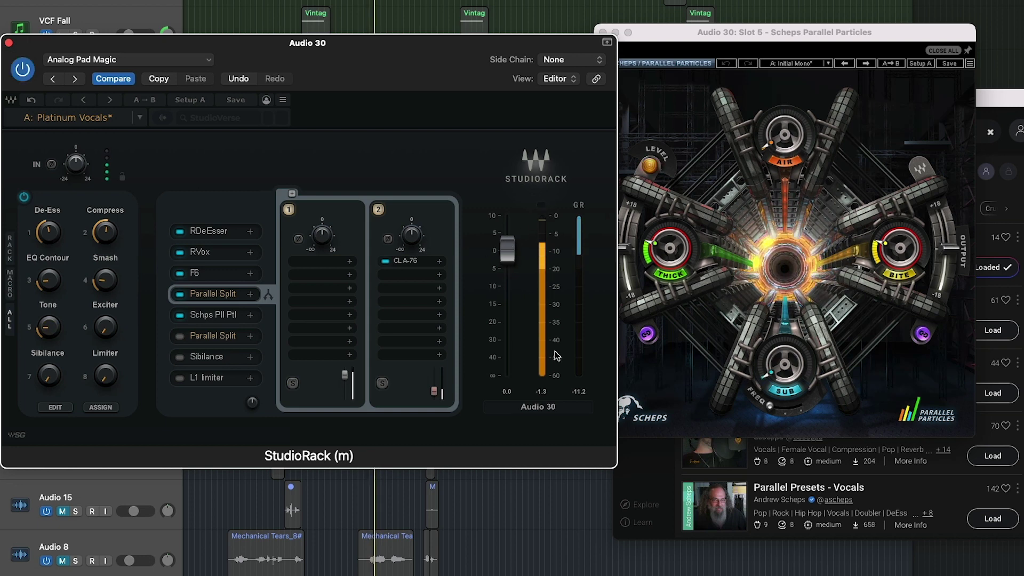
drag(507, 249, 507, 280)
click(16, 70)
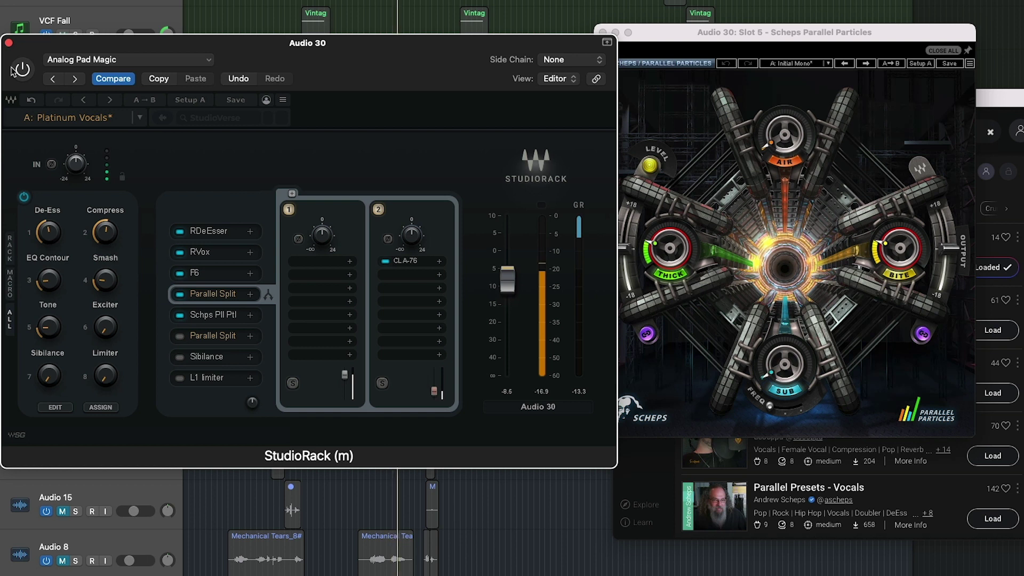
click(14, 71)
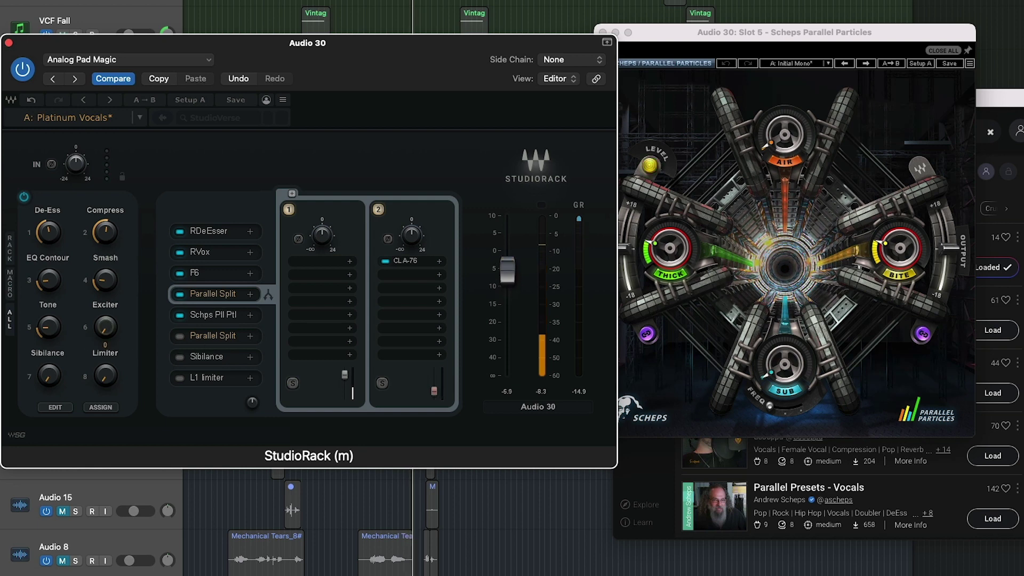
Step: Open Saphira inside the second Parallel Split and adjust the Exciter macro while the vocal plays
click(222, 338)
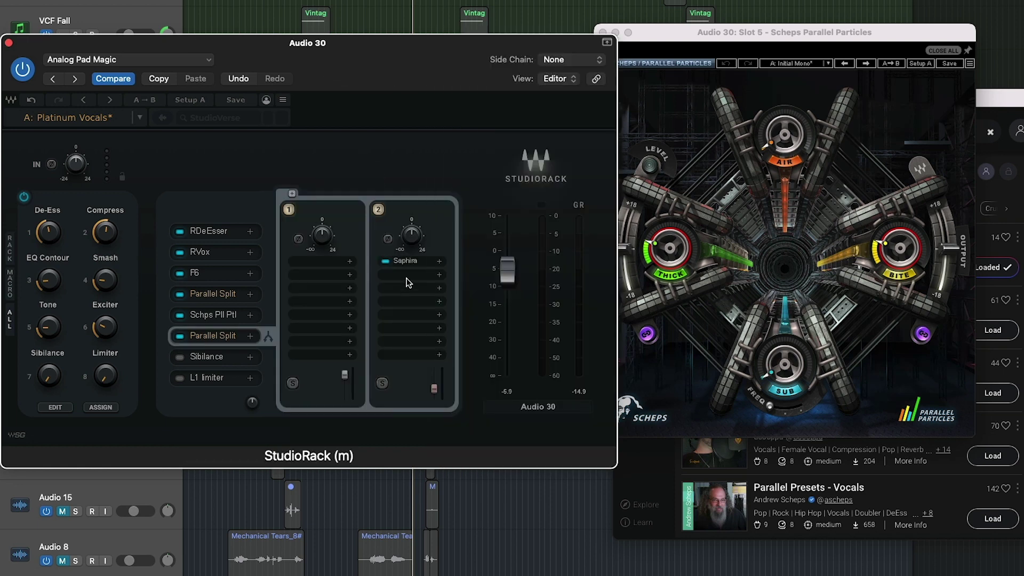
click(405, 261)
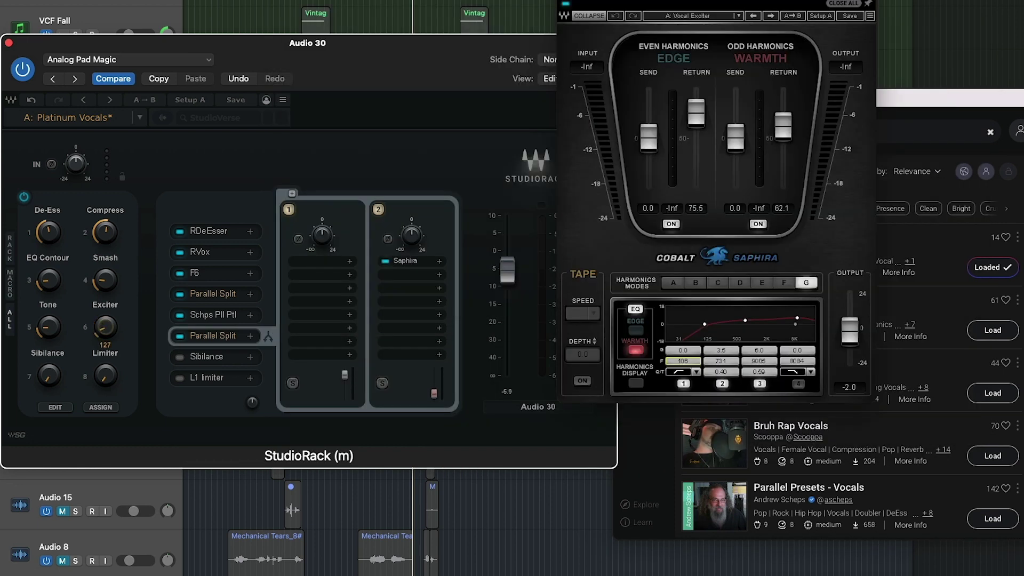
click(106, 327)
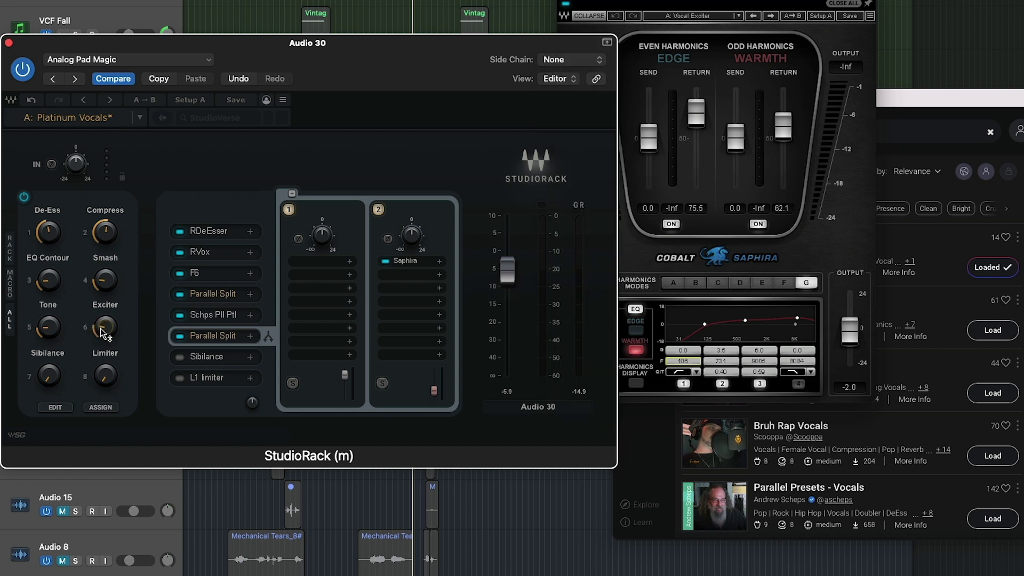
key(space)
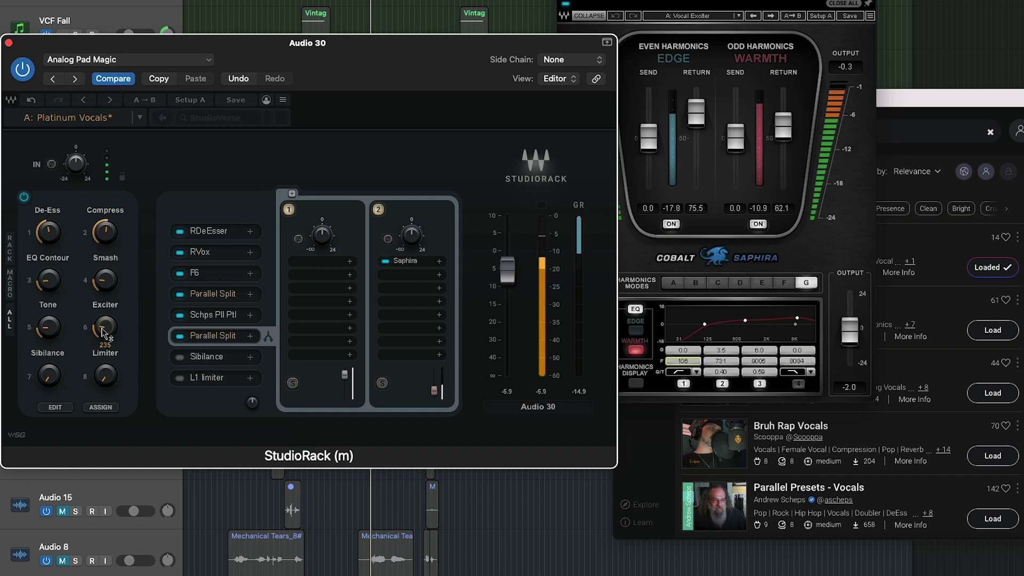
drag(108, 333, 108, 338)
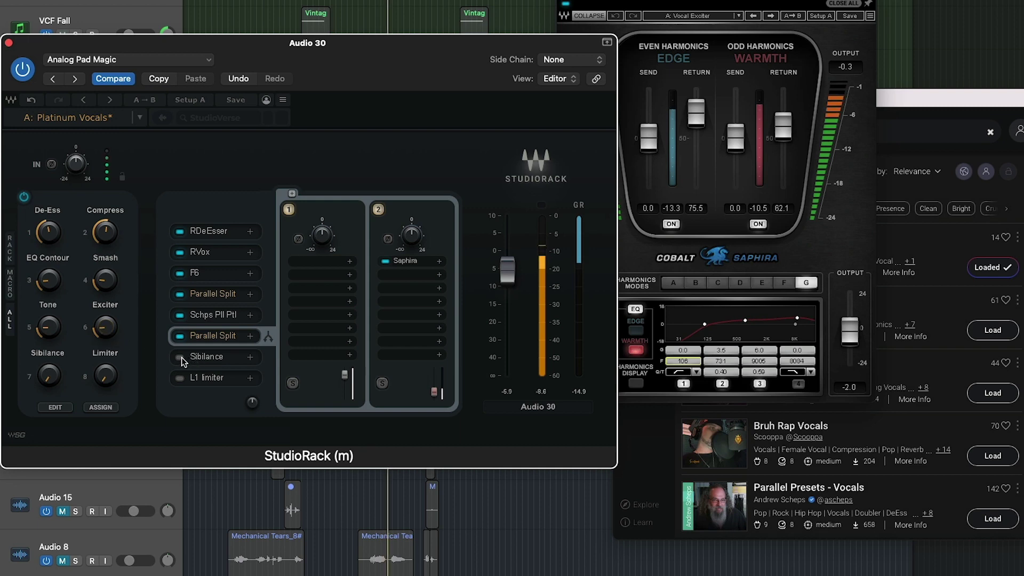
Step: Open the Sibilance plugin, raise the Sibilance macro to a threshold of -47.7, and audition the removed sibilance with Monitor briefly enabled
click(217, 361)
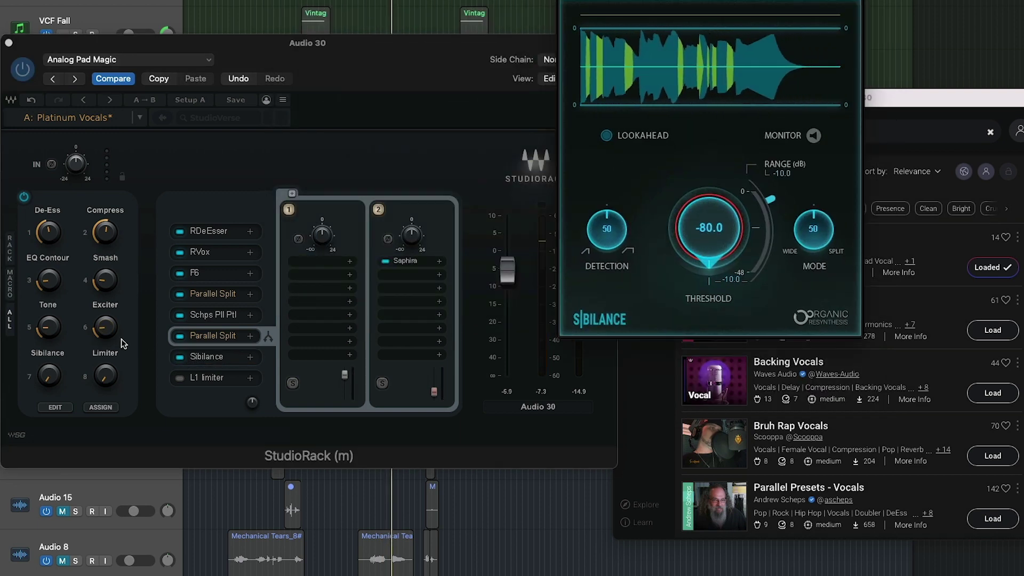
click(54, 384)
drag(53, 384, 54, 363)
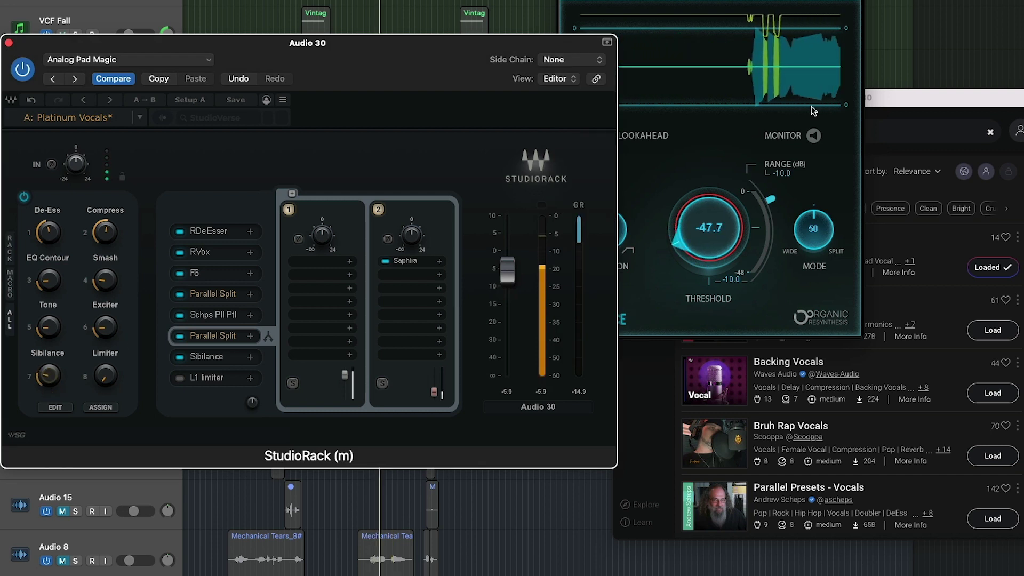
click(811, 137)
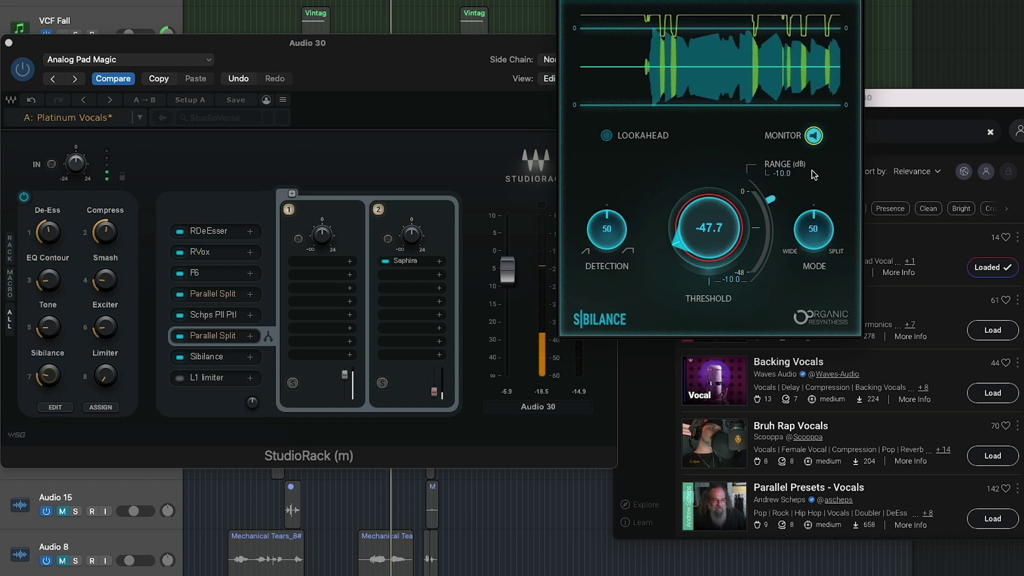
click(813, 135)
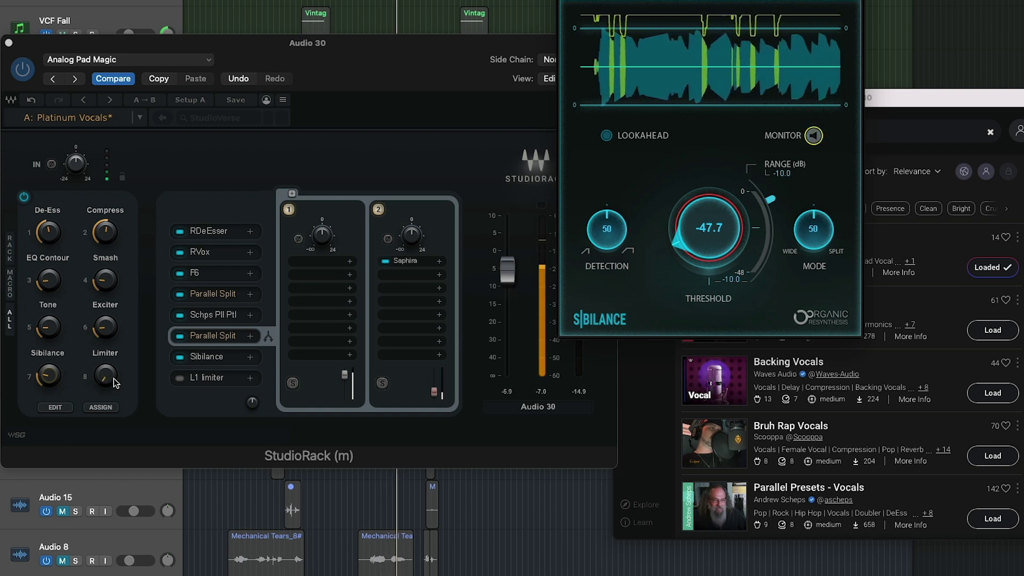
Step: Open the L1 limiter and raise the Limiter macro to about 215 while the vocal plays
drag(106, 380, 106, 367)
click(233, 380)
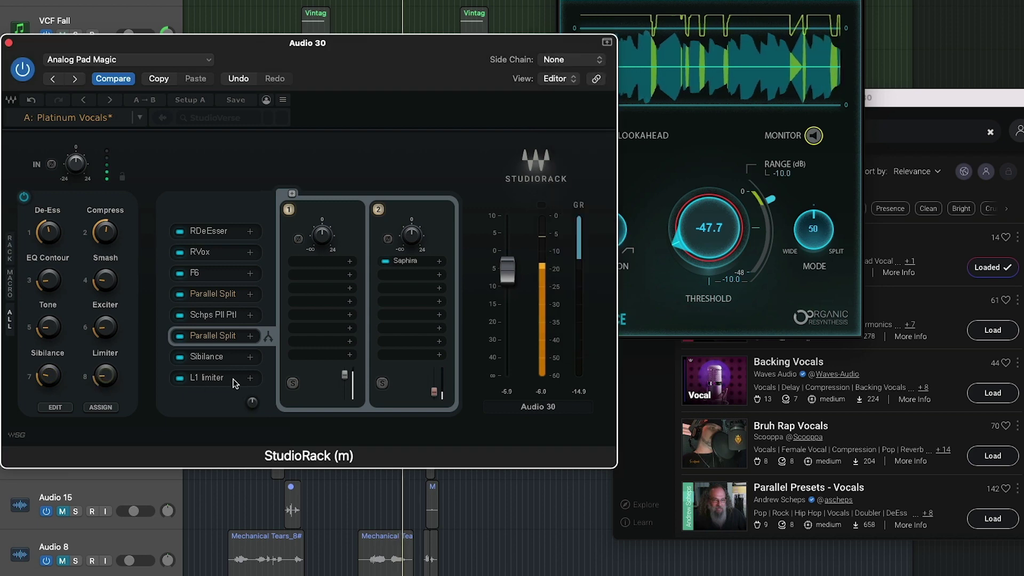
click(233, 380)
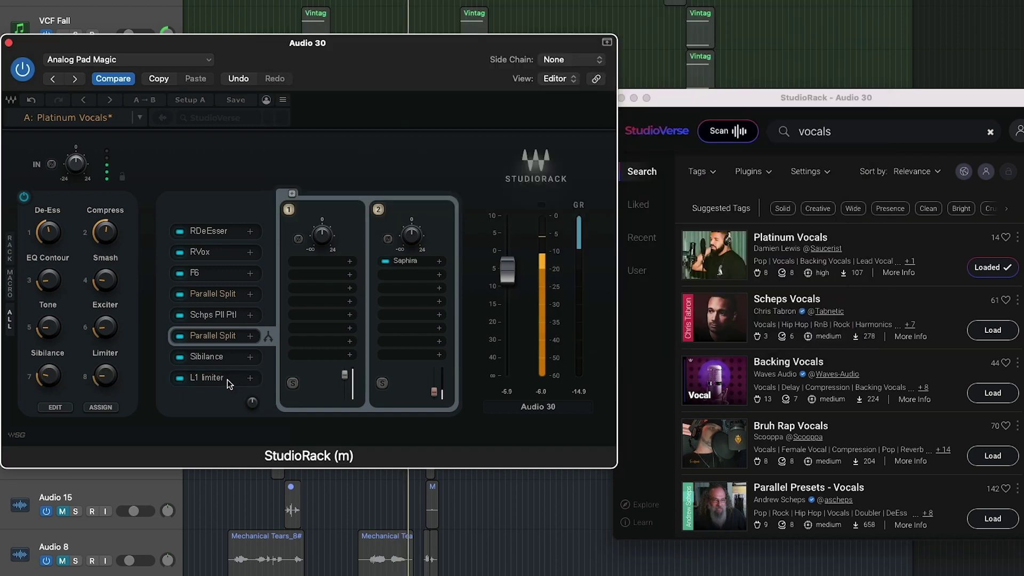
click(226, 379)
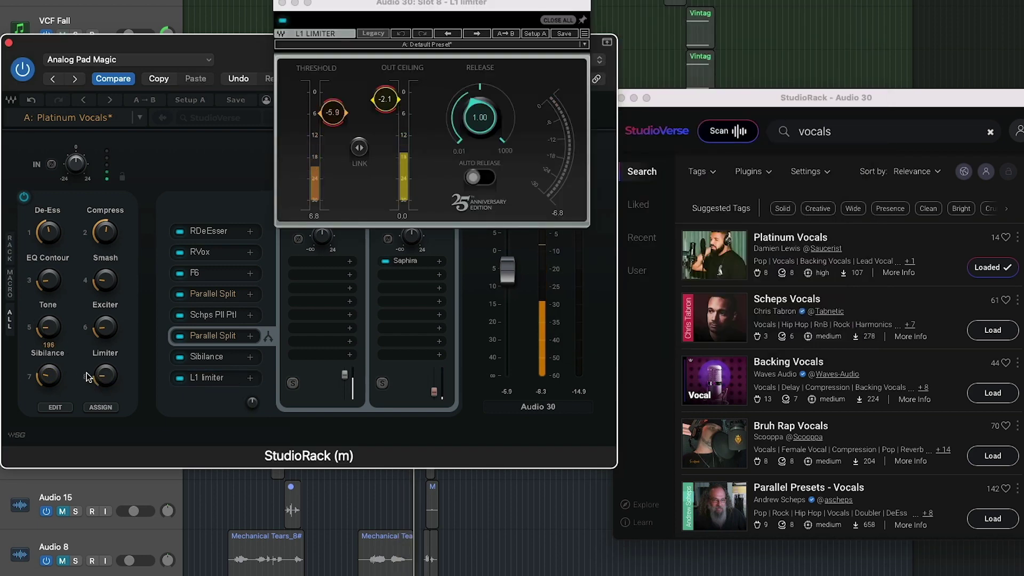
drag(106, 376, 106, 372)
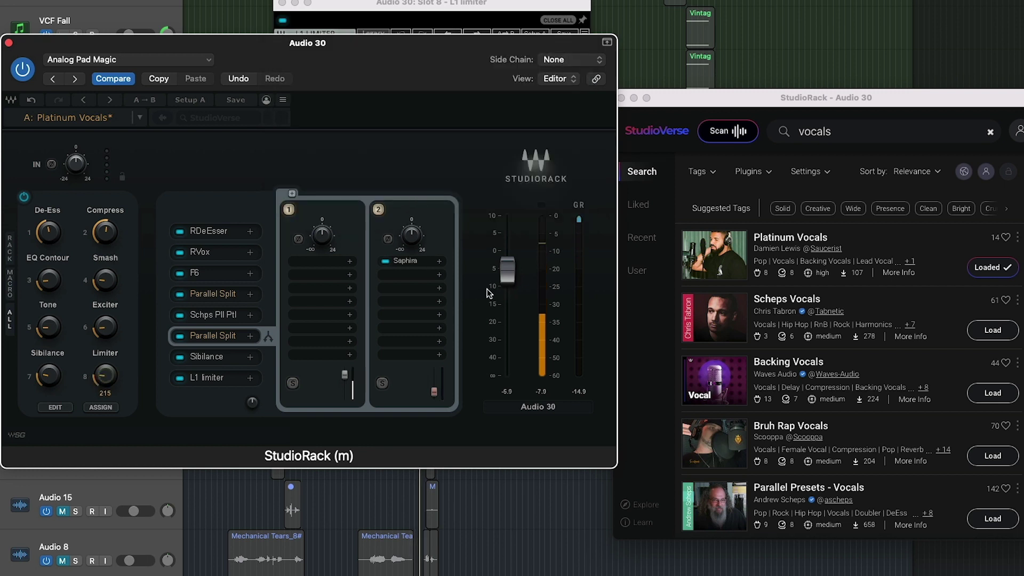
Step: Raise the rack's output fader to -6.4 dB, and close the L1 limiter and StudioVerse windows
drag(508, 271, 507, 268)
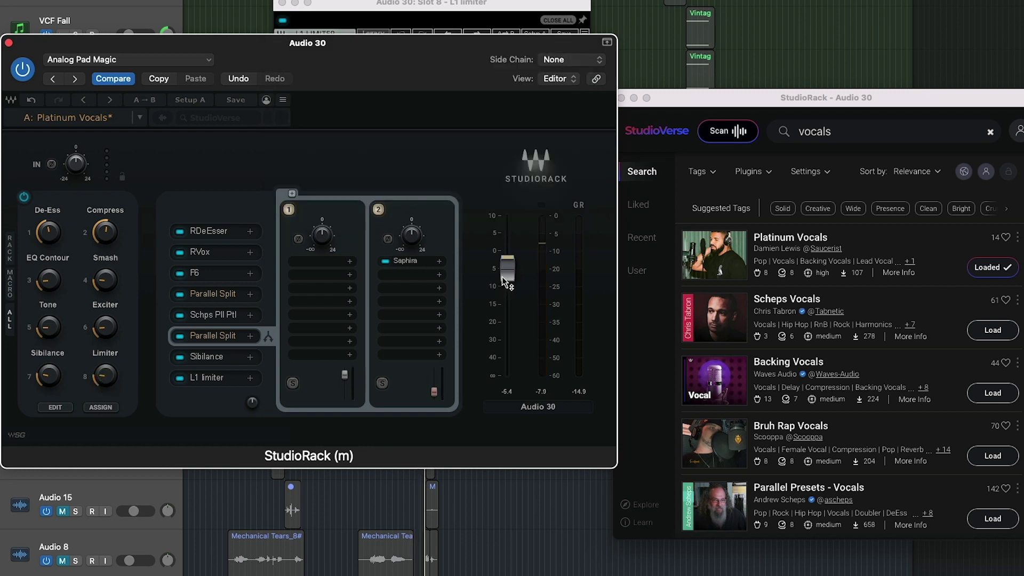
click(282, 3)
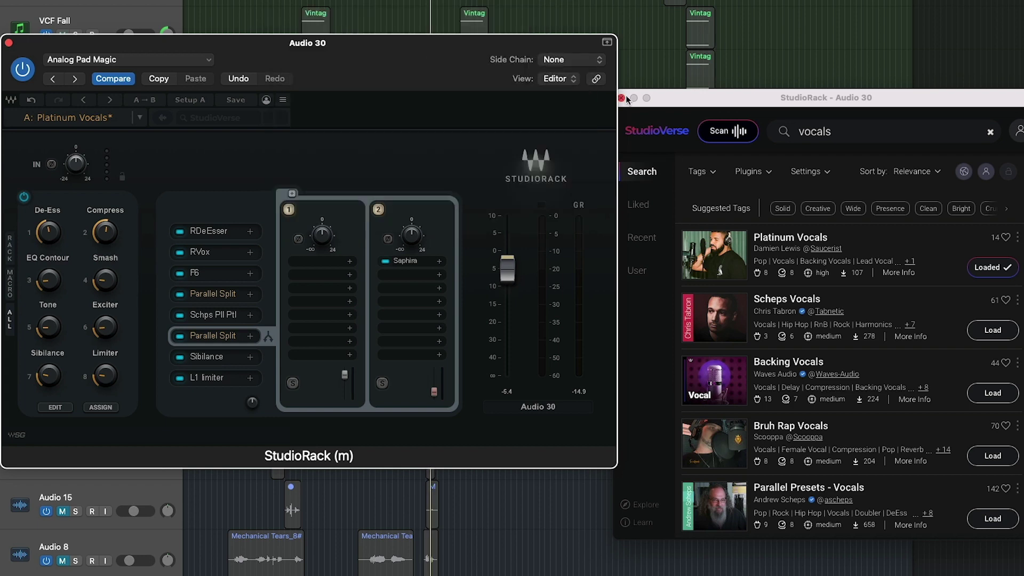
click(622, 97)
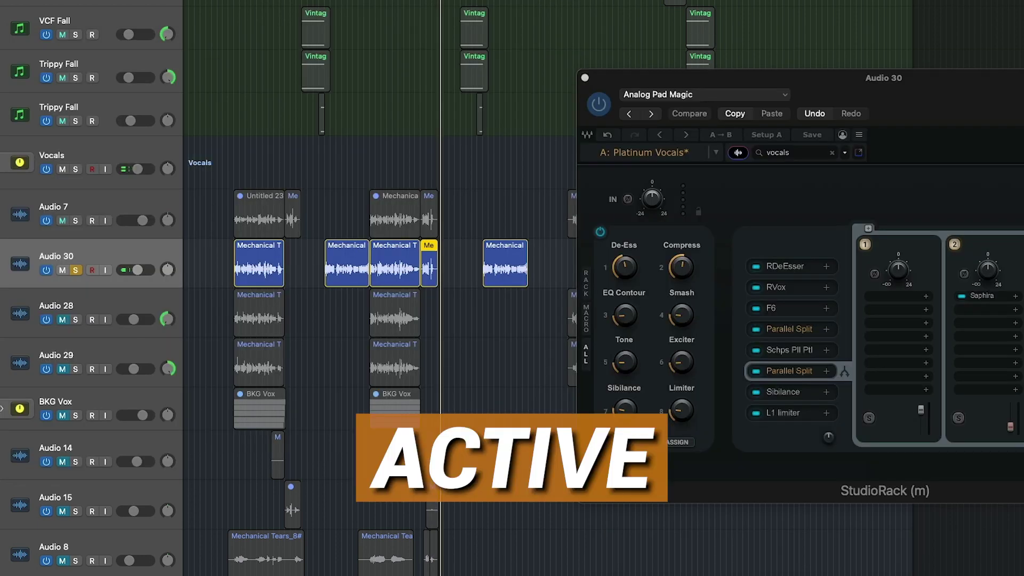
Step: Move the StudioRack window aside and solo the Chords track alongside the vocal
drag(808, 73, 730, 12)
scroll(224, 21, up, 12)
scroll(123, 33, down, 2)
click(77, 33)
scroll(290, 213, down, 15)
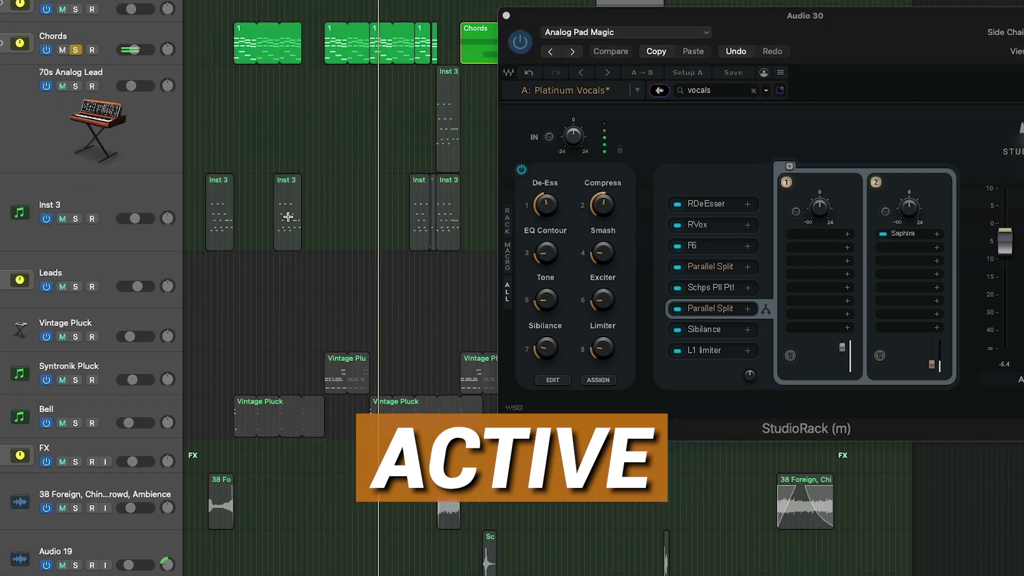
Step: Compare Audio 30 in the playing mix with StudioRack bypassed and active
scroll(291, 212, down, 2)
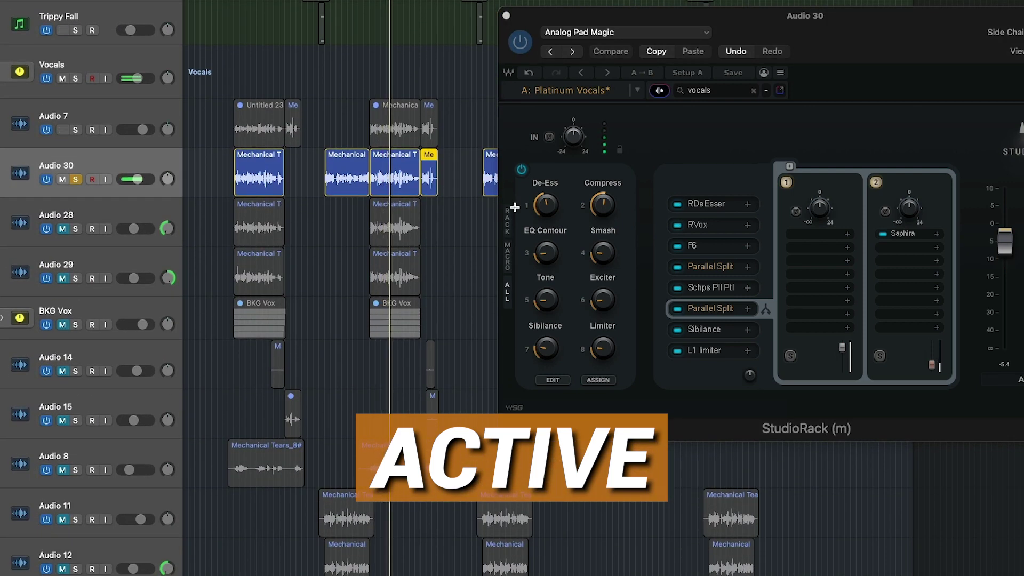
click(527, 45)
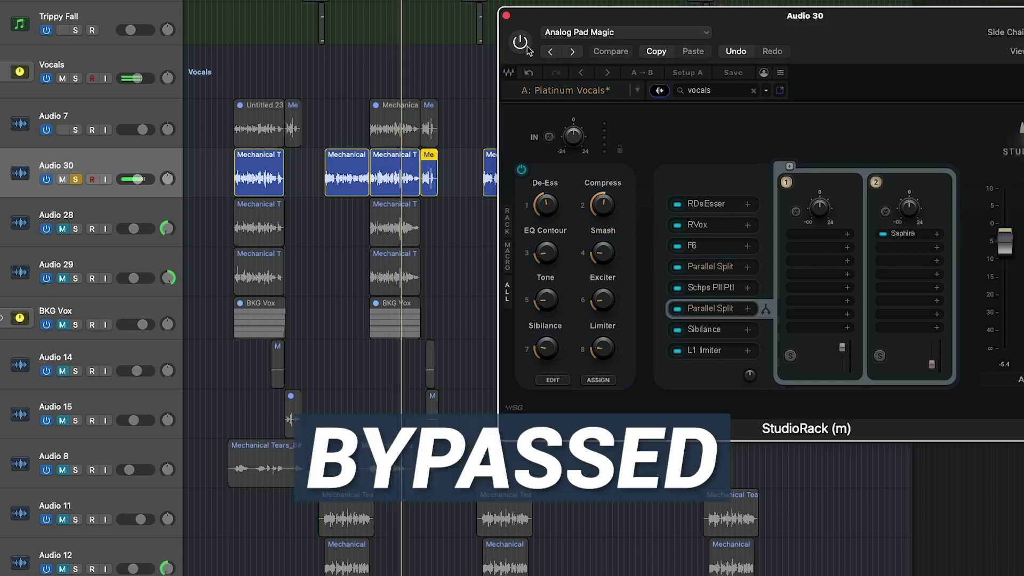
click(522, 42)
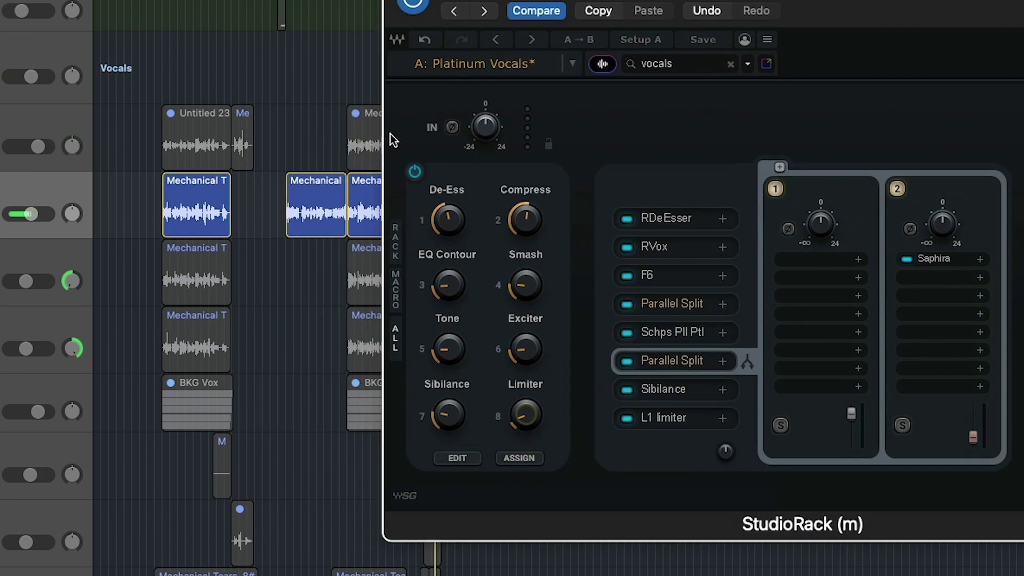
Step: Reopen StudioVerse in its own window beside the rack and browse the chains listed for the vocals search
scroll(264, 159, up, 10)
scroll(264, 159, up, 5)
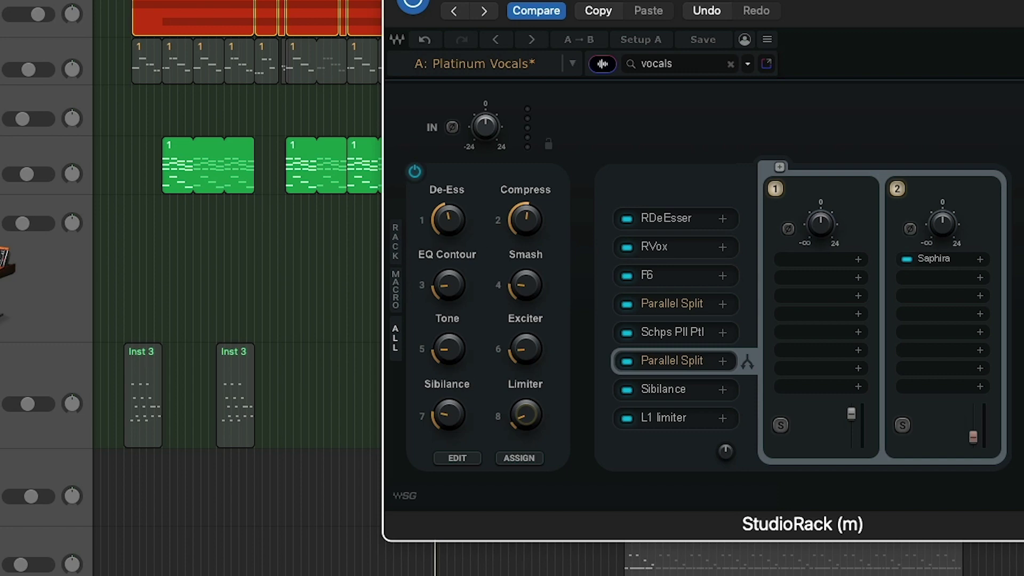
drag(637, 0, 474, 1)
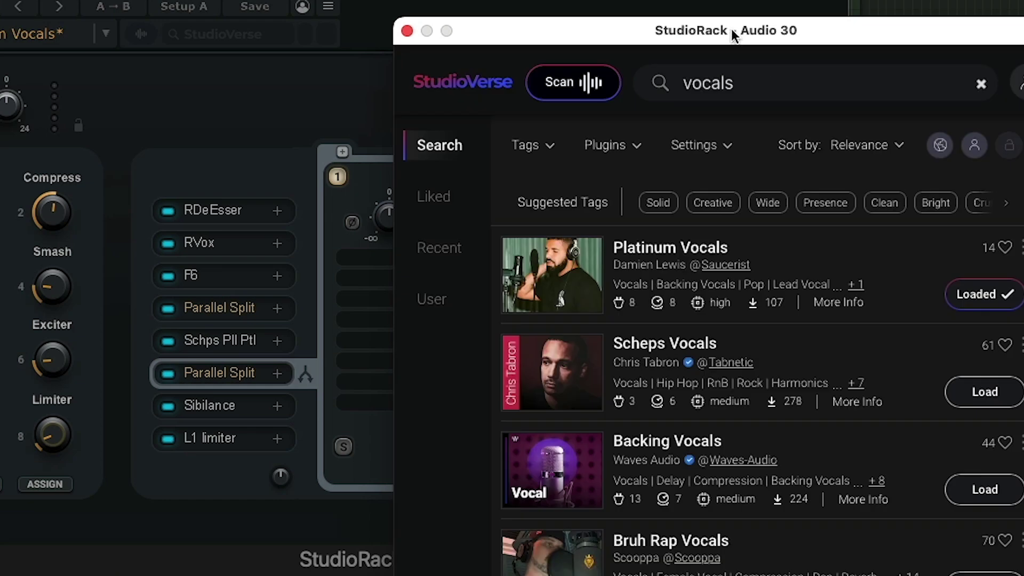
drag(732, 29, 535, 0)
scroll(590, 382, down, 10)
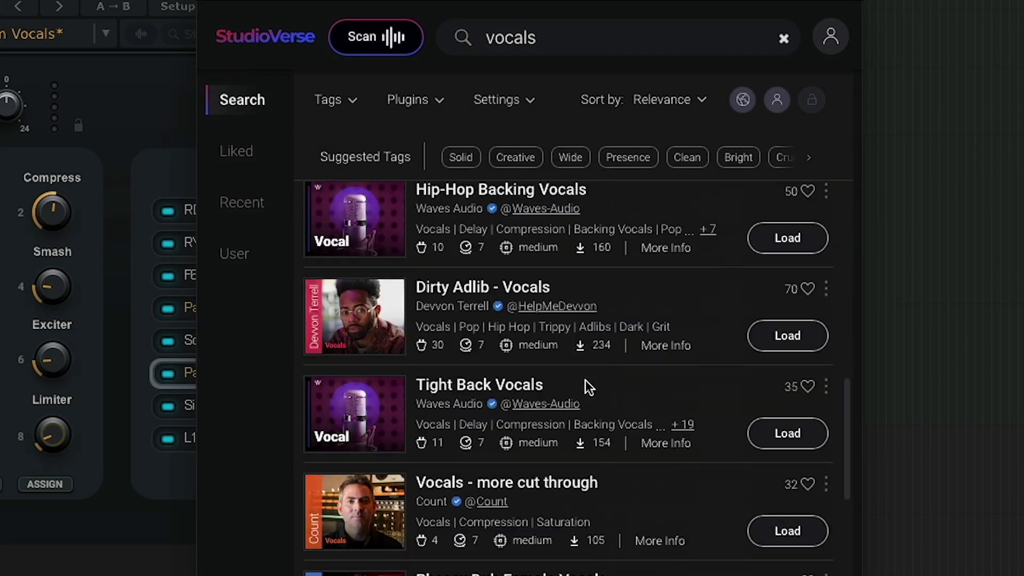
scroll(585, 380, up, 15)
double_click(523, 36)
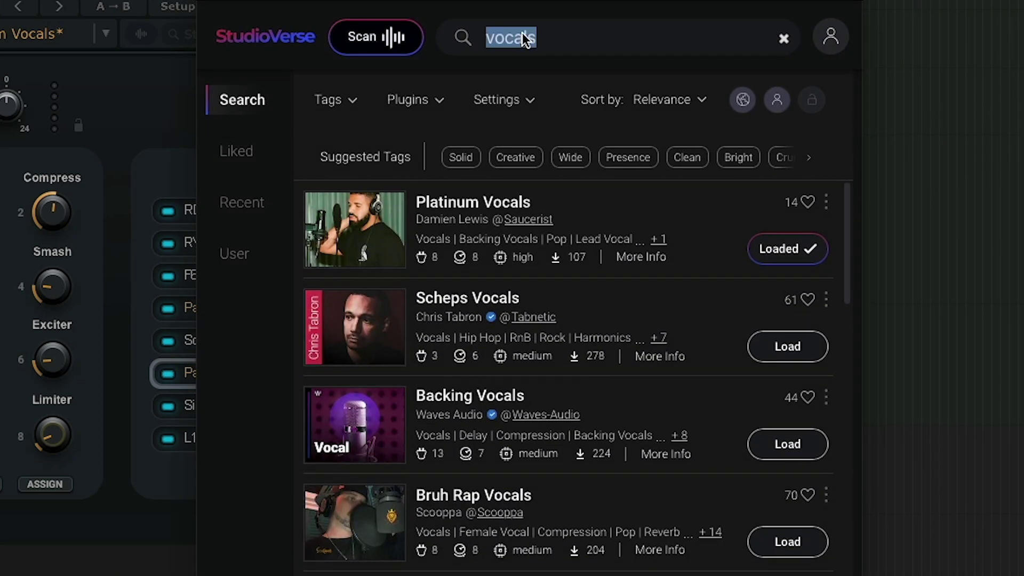
Step: Examine the Instrument tags available in StudioVerse's tag filter
click(320, 100)
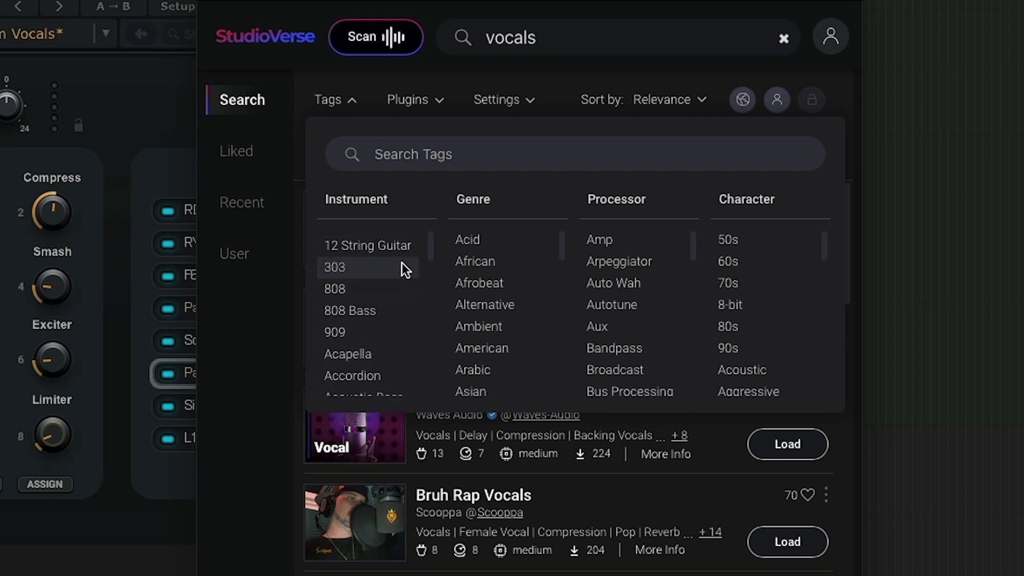
scroll(401, 262, down, 10)
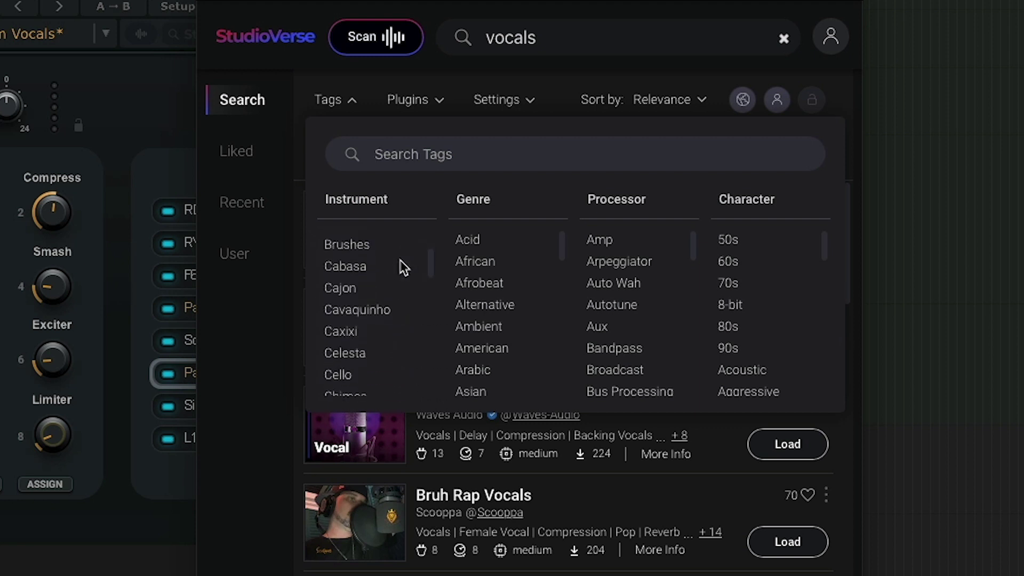
scroll(400, 261, down, 20)
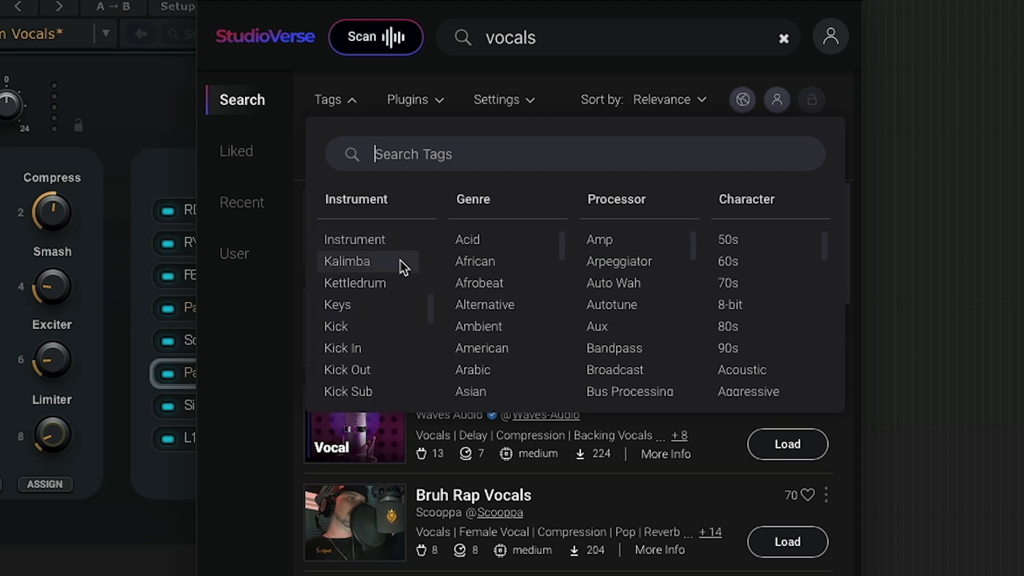
scroll(400, 260, down, 8)
scroll(398, 260, up, 3)
scroll(398, 261, down, 4)
scroll(398, 262, up, 5)
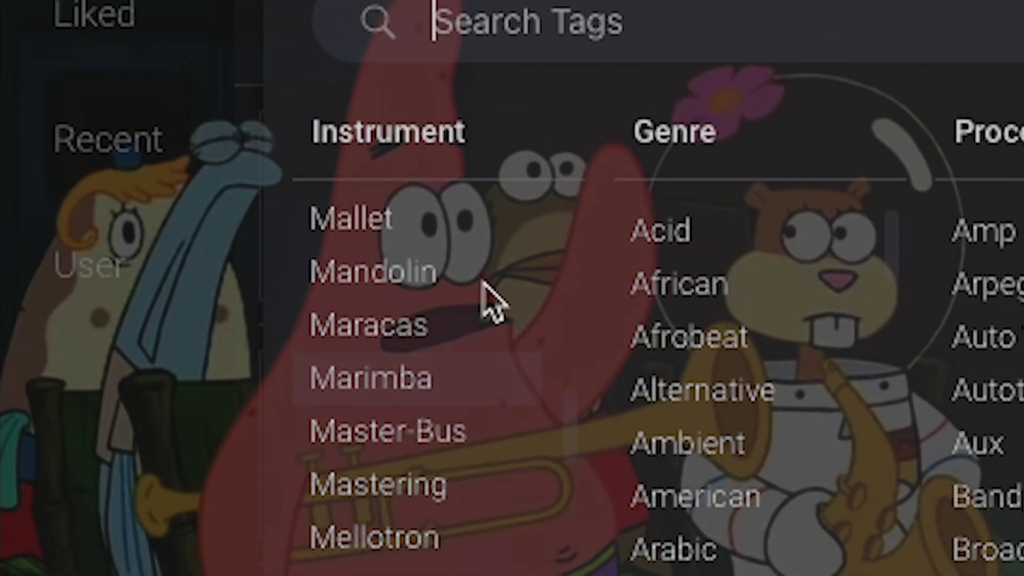
scroll(484, 288, up, 5)
scroll(484, 288, down, 2)
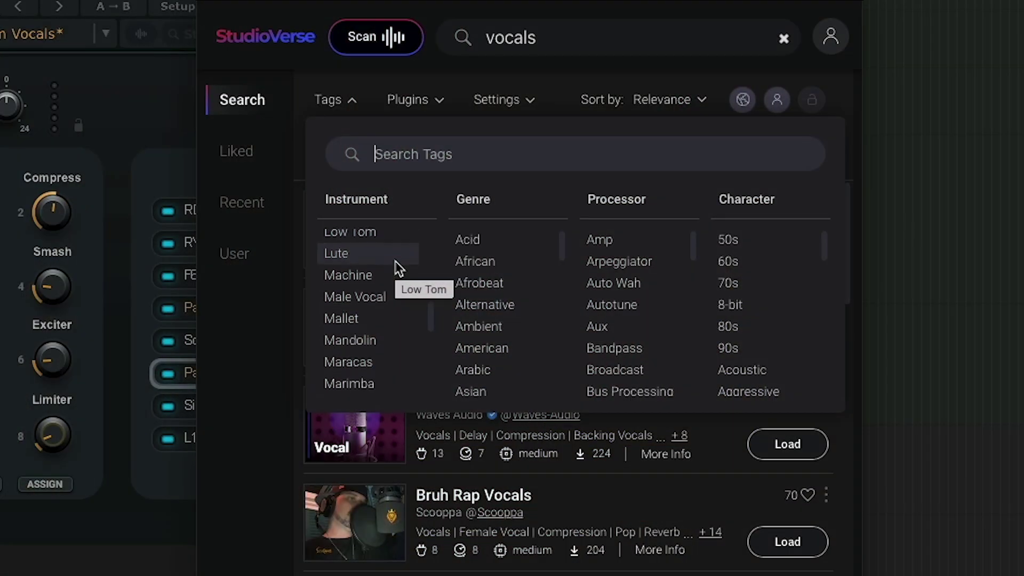
scroll(395, 261, down, 6)
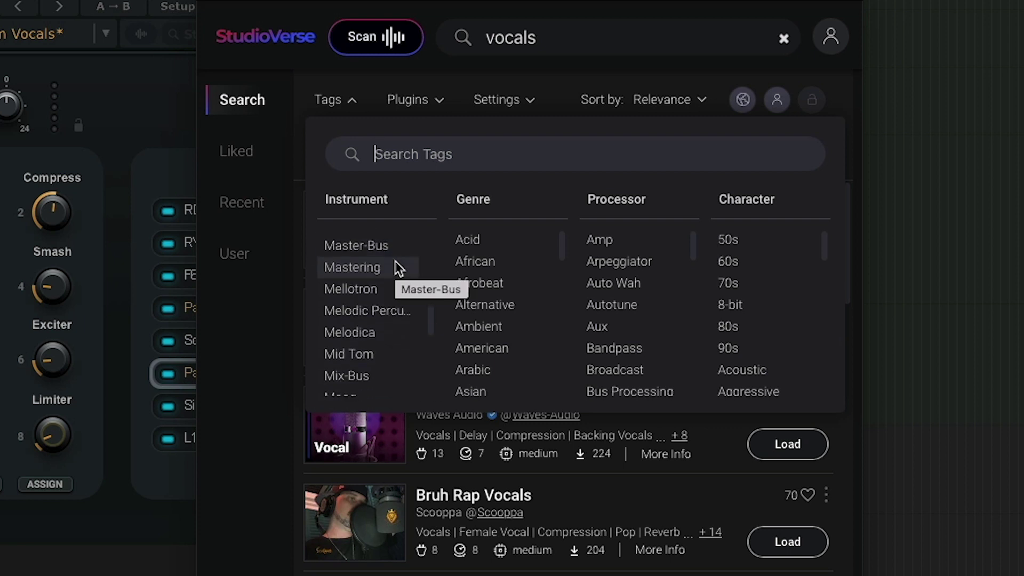
scroll(396, 261, down, 6)
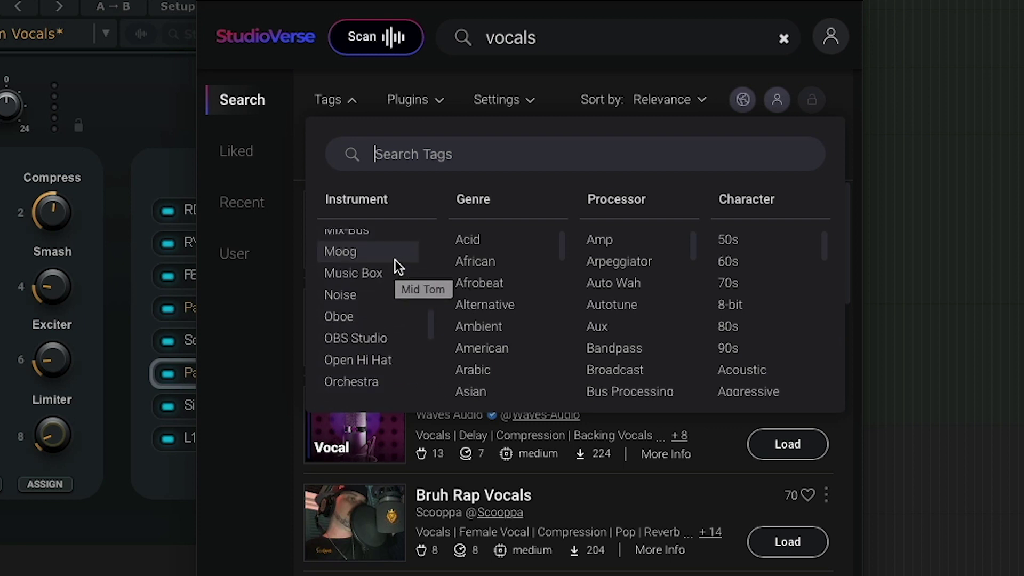
scroll(395, 260, up, 2)
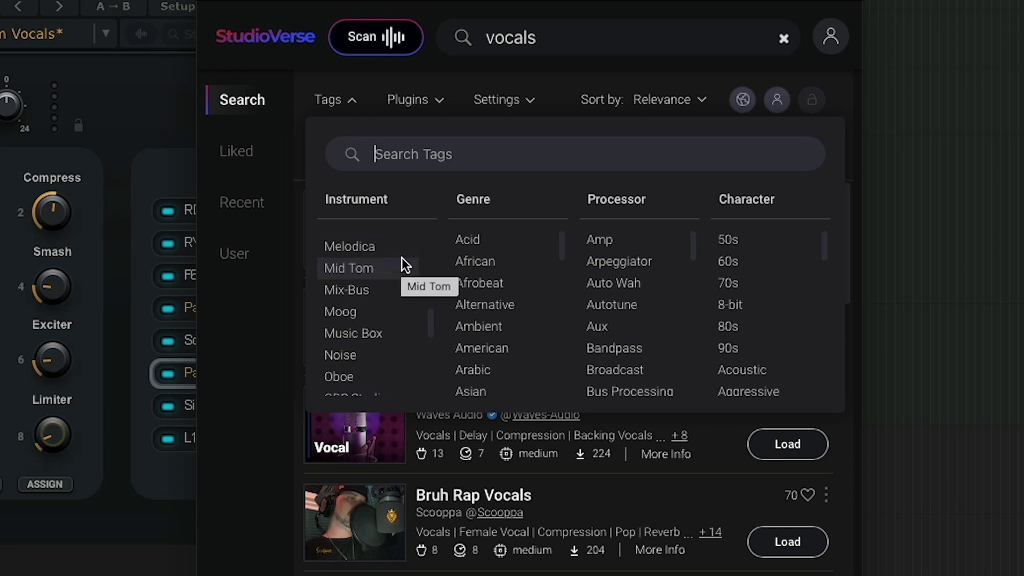
scroll(402, 258, up, 6)
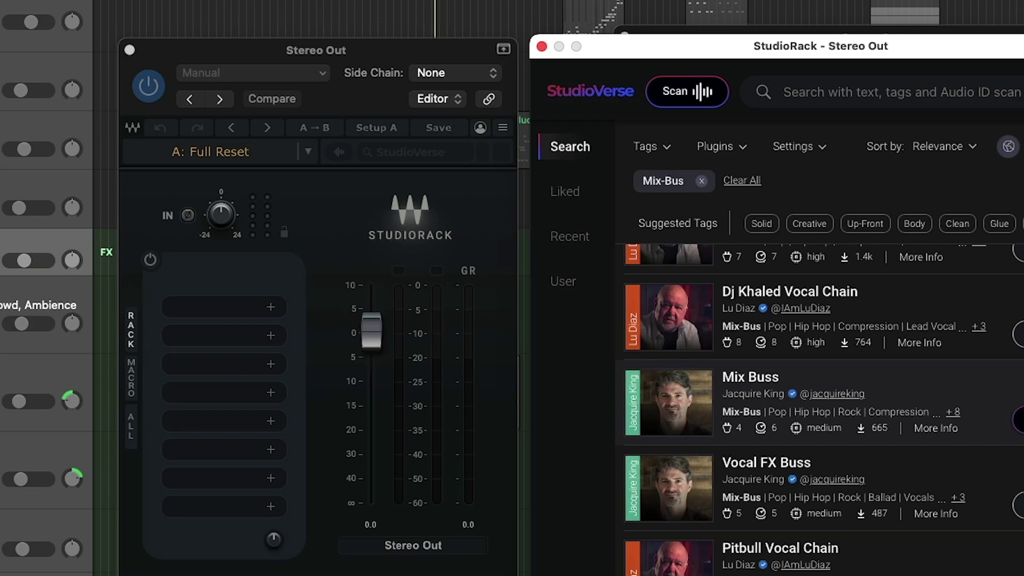
Step: Load Jacquire King's Mix Buss chain from StudioVerse's Mix-Bus results into the Stereo Out's StudioRack
click(1019, 420)
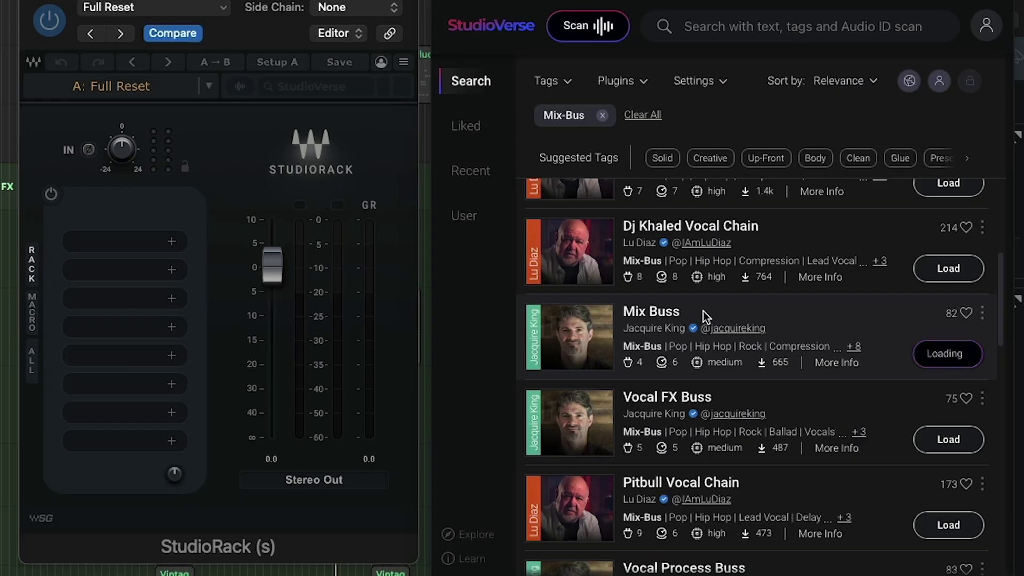
scroll(761, 293, up, 5)
scroll(761, 295, up, 1)
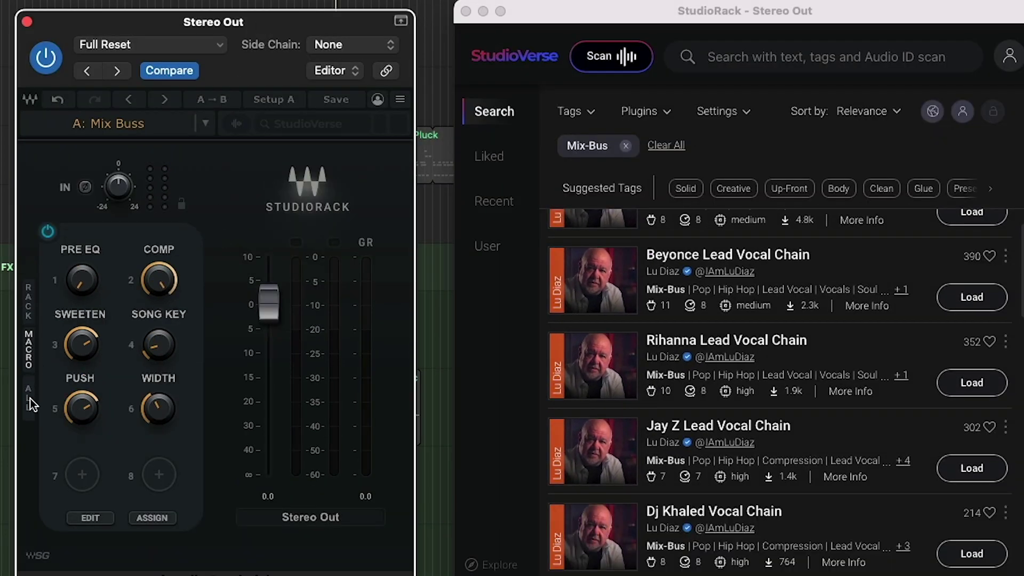
Step: Show the Mix Buss chain's macros and plugins together on Stereo Out and examine the Q6 equalizer's settings
click(30, 401)
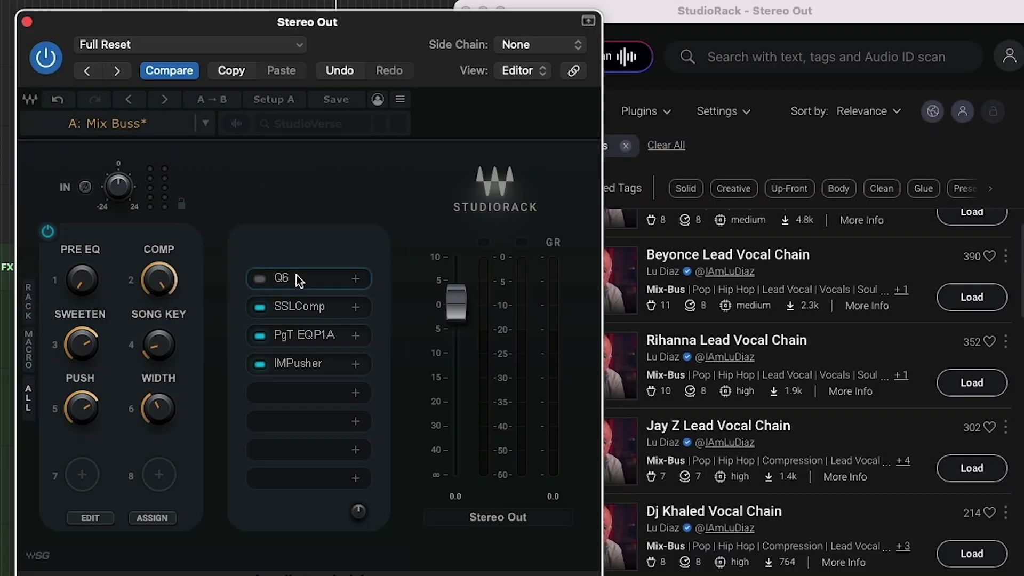
click(297, 278)
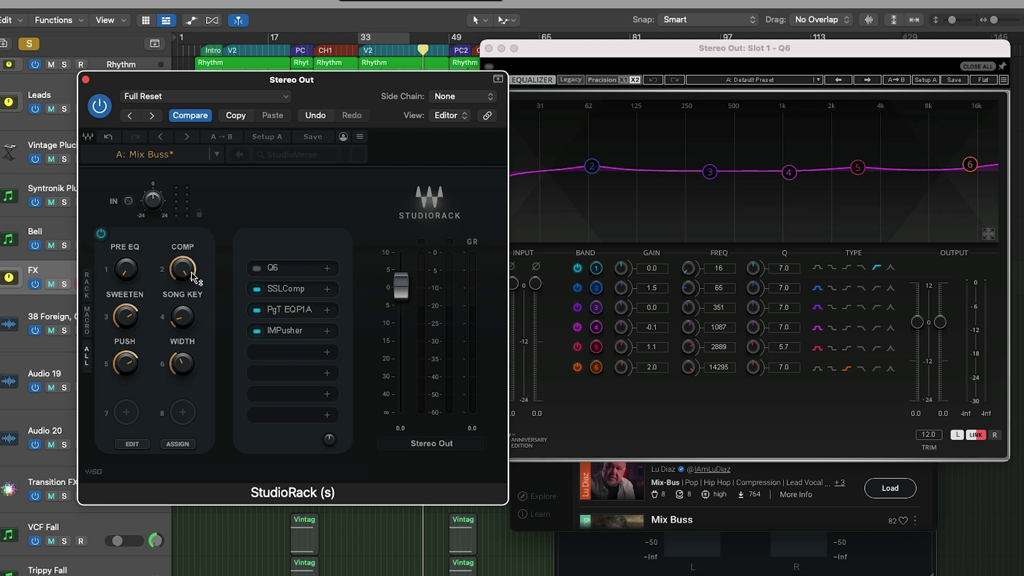
right_click(193, 276)
click(257, 295)
click(297, 294)
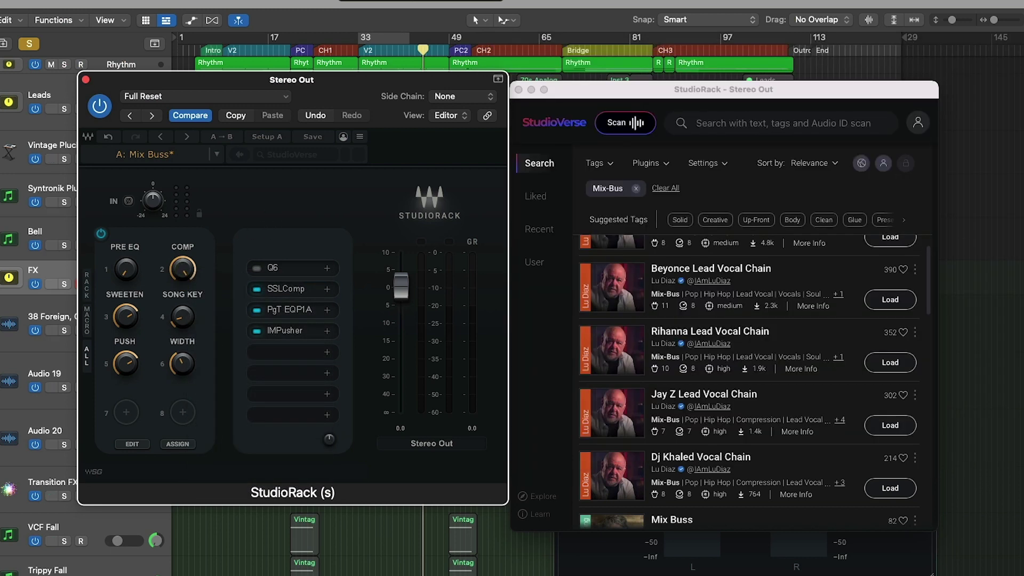
Step: Open SSLComp and PgT EQP1A from the Stereo Out rack and arrange their windows beside it
click(286, 288)
drag(645, 91, 715, 76)
click(311, 240)
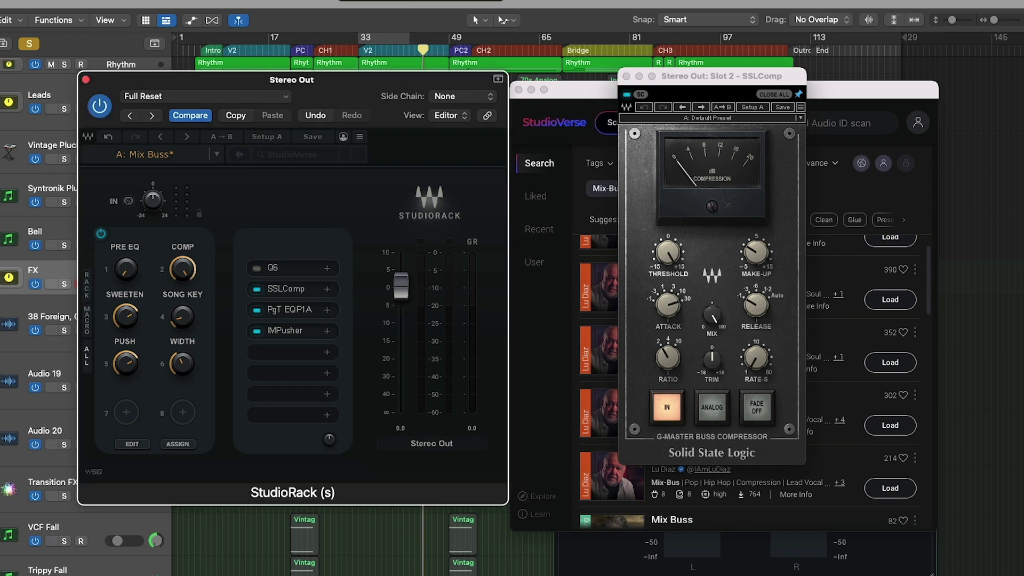
click(289, 309)
drag(566, 313, 707, 241)
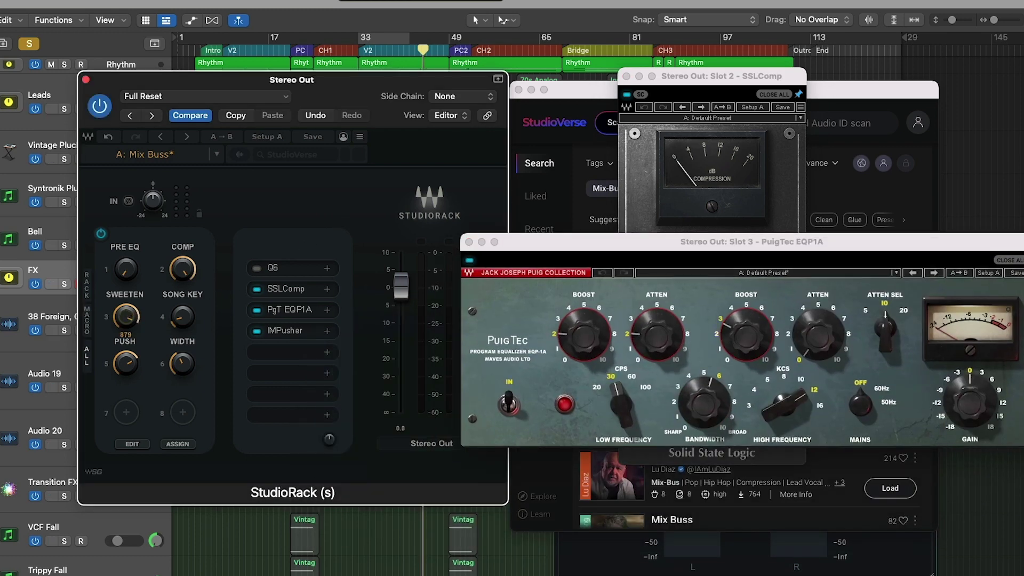
Step: Move the Sweeten macro up and down to see which PuigTec EQP1A controls it drives, leaving it near its midpoint
mouse_move(126, 317)
mouse_down()
mouse_move(126, 352)
mouse_move(126, 336)
mouse_up()
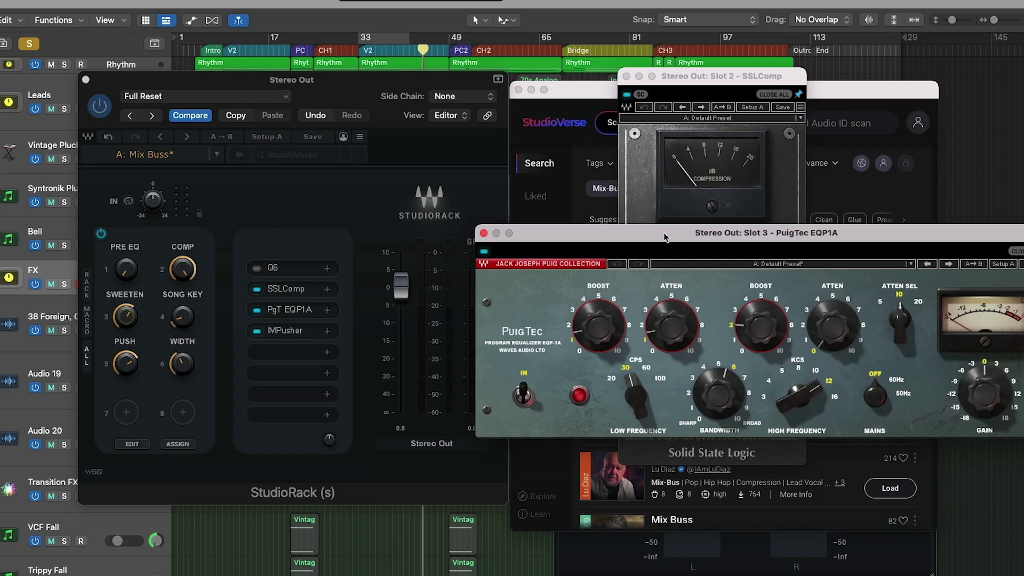
drag(664, 233, 658, 232)
click(126, 317)
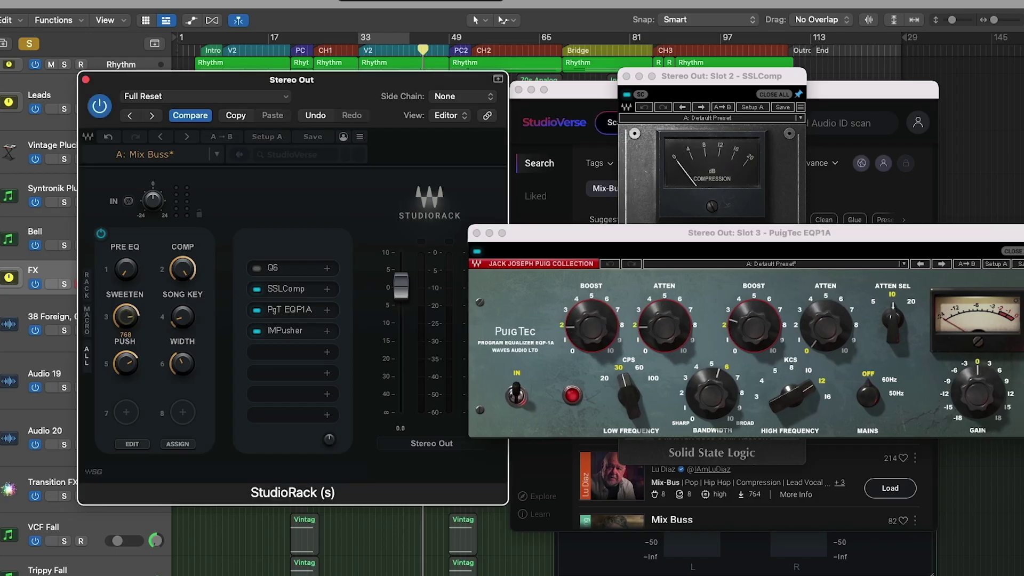
drag(126, 317, 125, 304)
click(138, 336)
drag(126, 317, 126, 336)
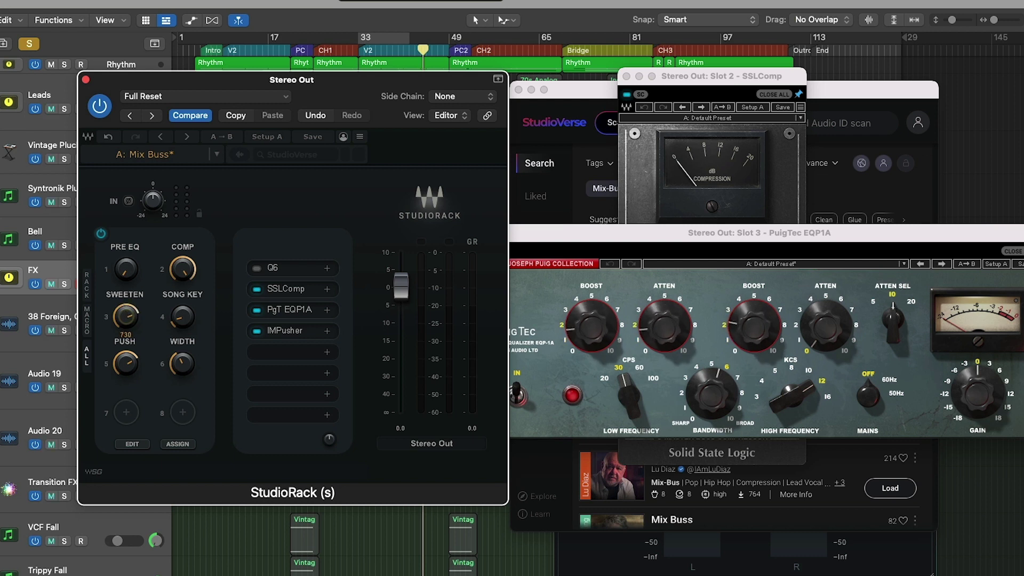
Step: Open IMPusher beside the rack and turn the Song Key macro until the Low key is D#2
click(292, 331)
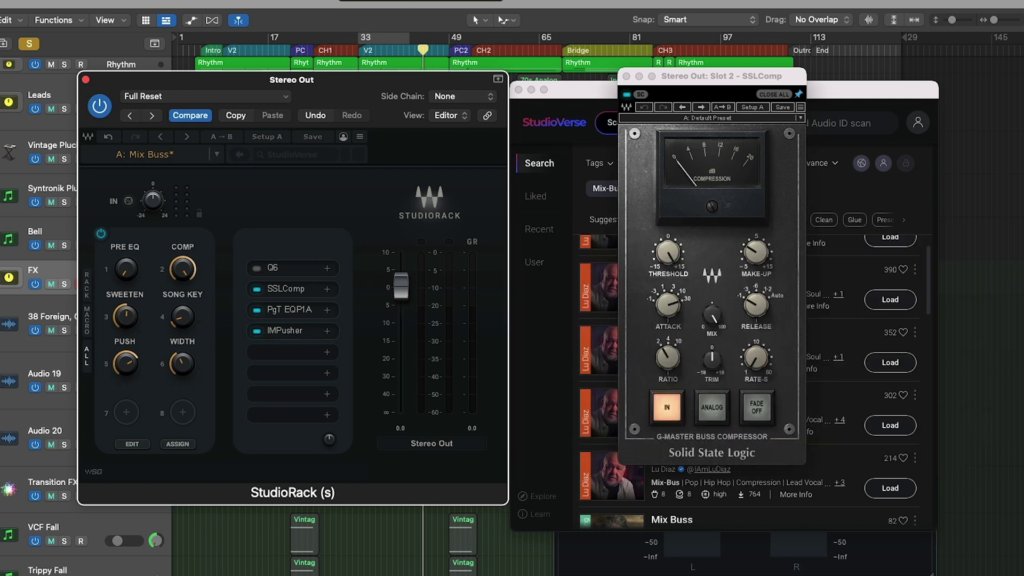
drag(699, 76, 767, 90)
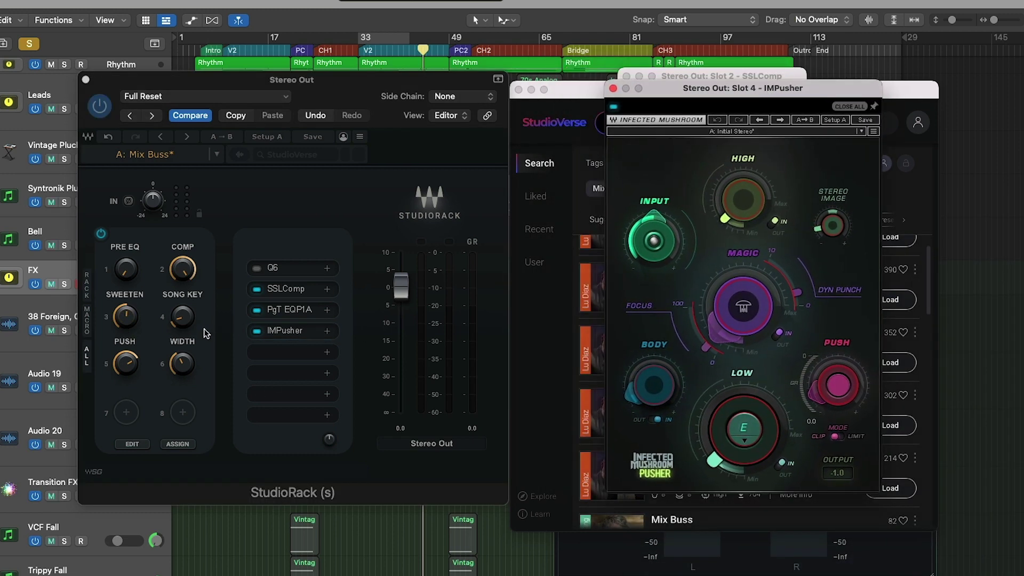
right_click(181, 320)
click(183, 307)
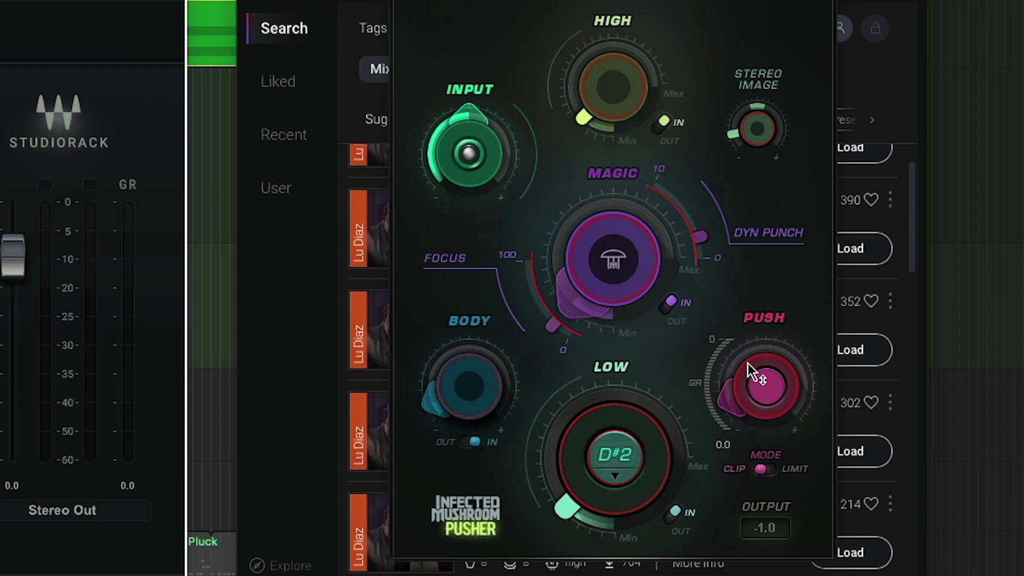
Step: Adjust the Width macro slightly and lower the Push macro while watching IMPusher's controls
mouse_move(756, 384)
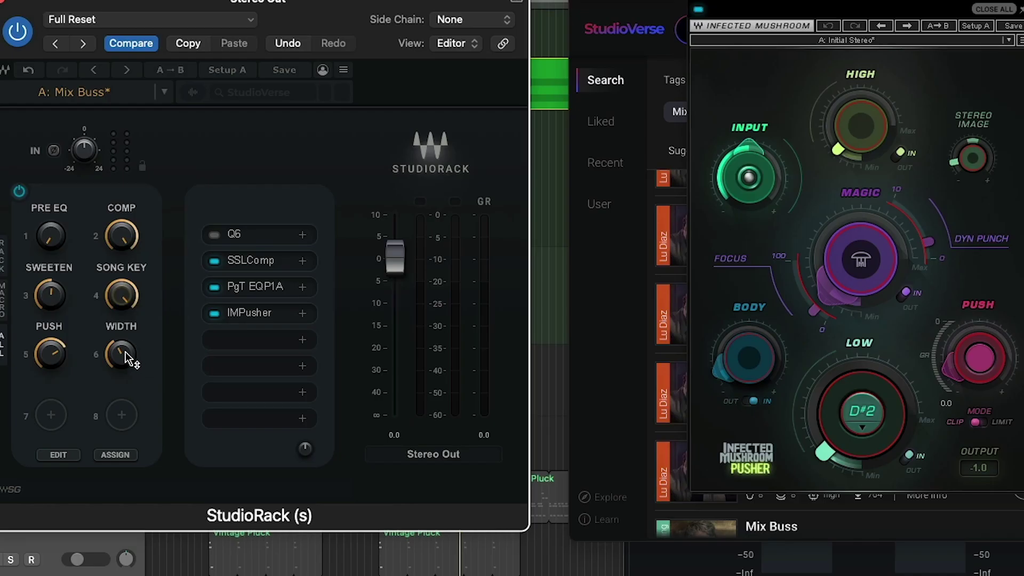
drag(128, 358, 128, 363)
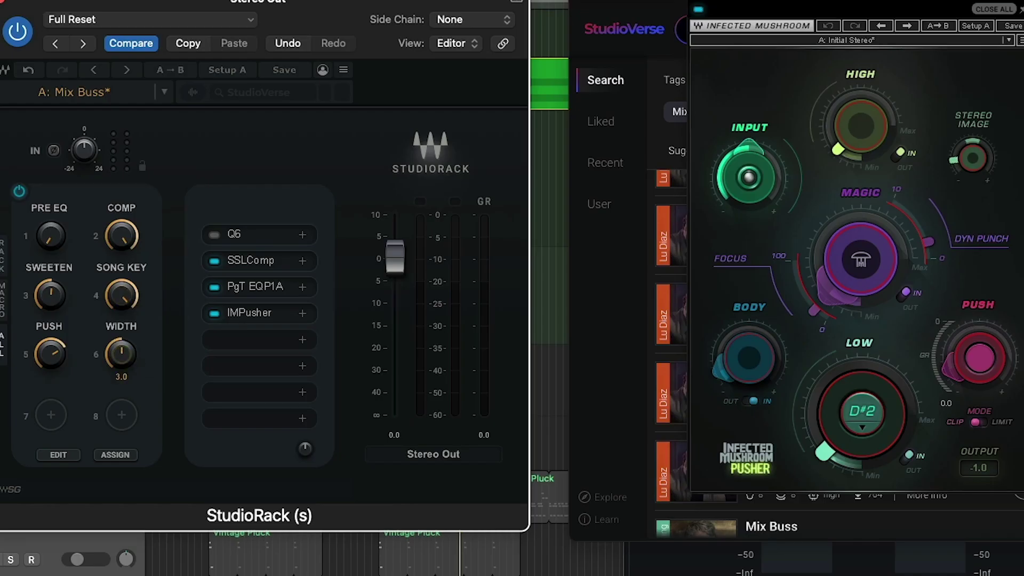
drag(50, 354, 50, 368)
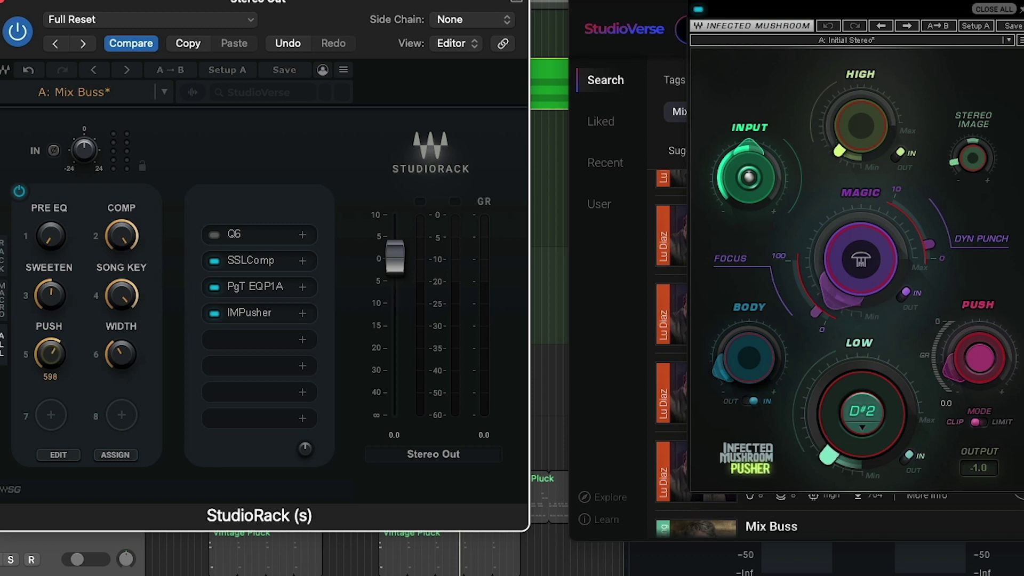
Step: Compare the full mix with the Stereo Out's StudioRack bypassed and active during playback
click(24, 33)
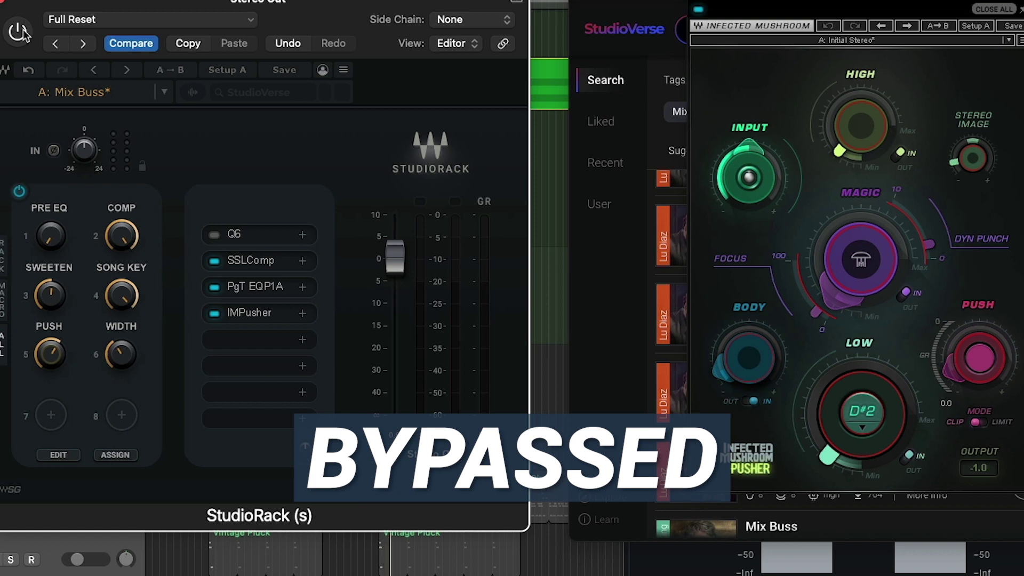
click(24, 33)
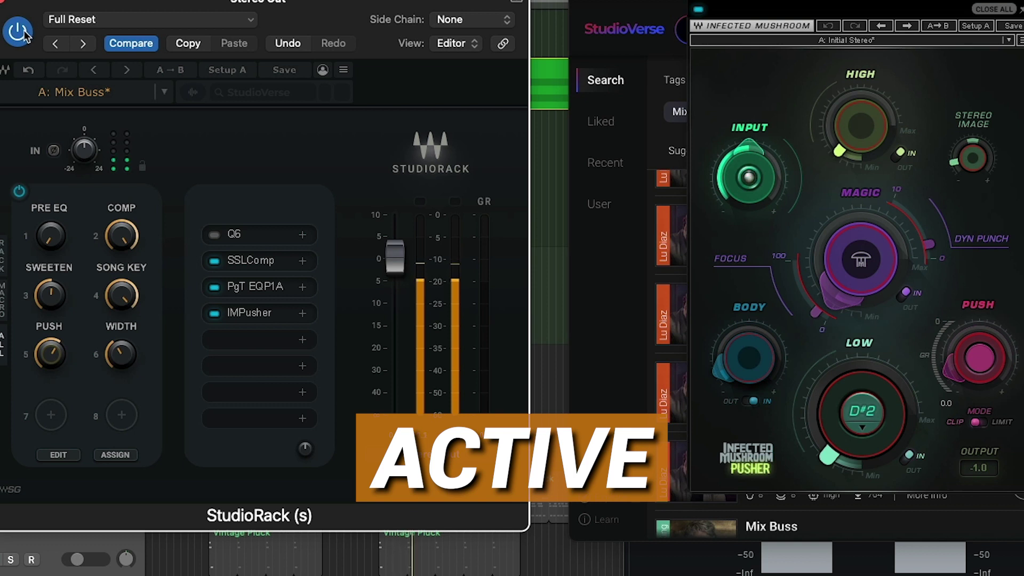
click(24, 33)
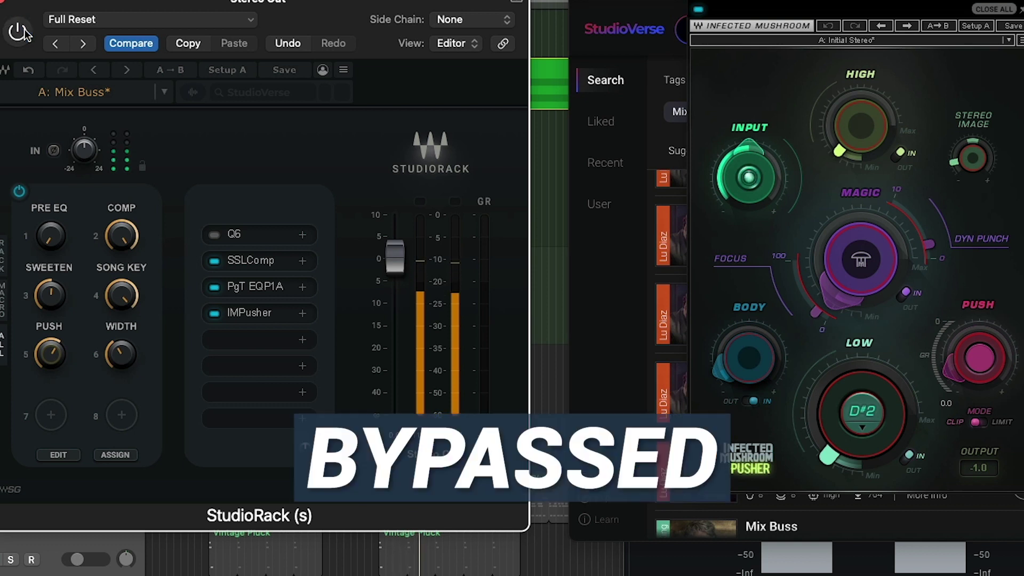
click(24, 33)
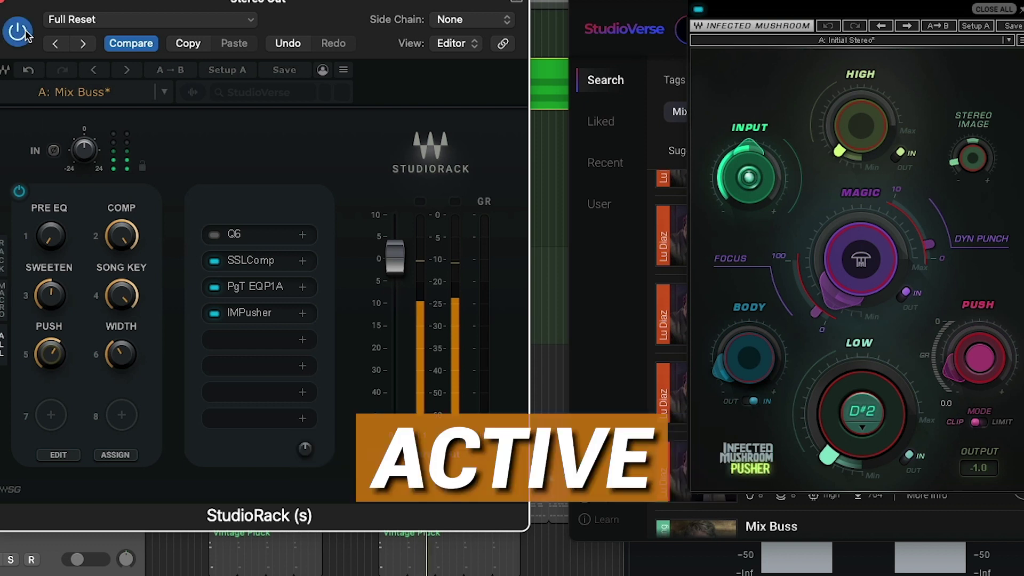
Step: Raise the Sweeten macro and, after checking SSLComp, lower the rack's output fader to -3.0 dB
drag(58, 293, 57, 281)
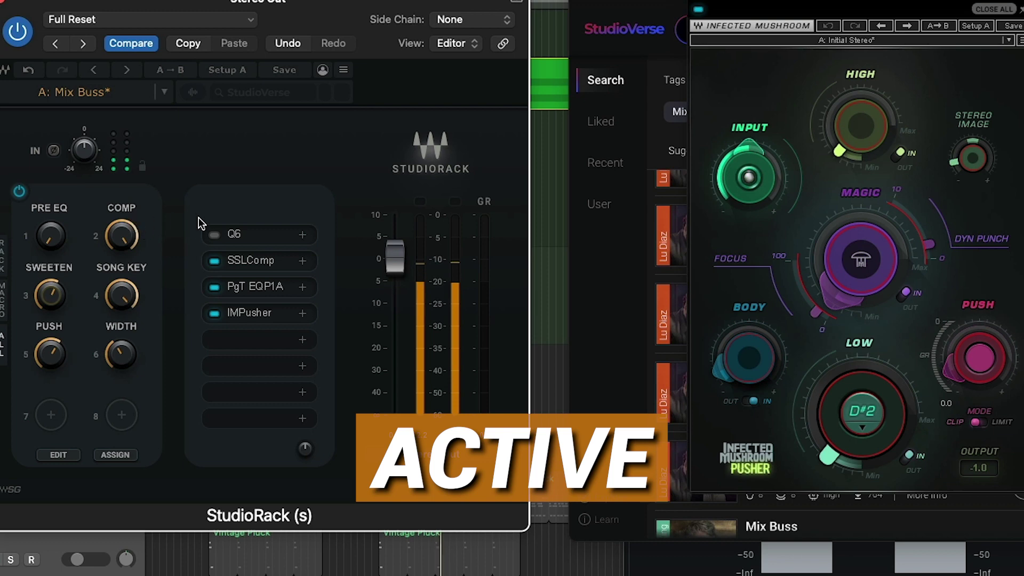
click(248, 262)
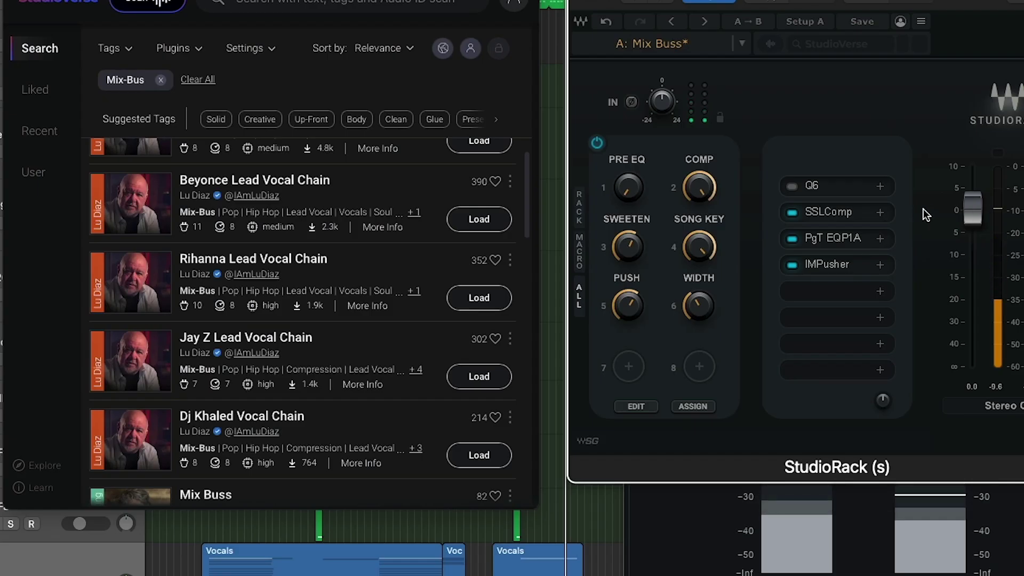
drag(972, 209, 973, 221)
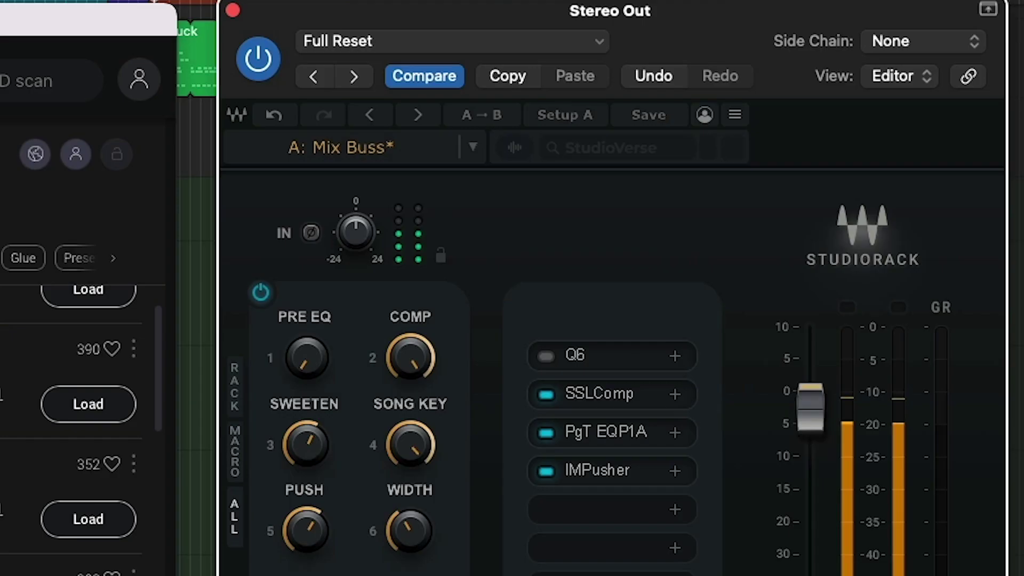
Step: Sweep the Sweeten macro up and down during playback and settle it at a moderate amount above its midpoint
drag(628, 247, 627, 227)
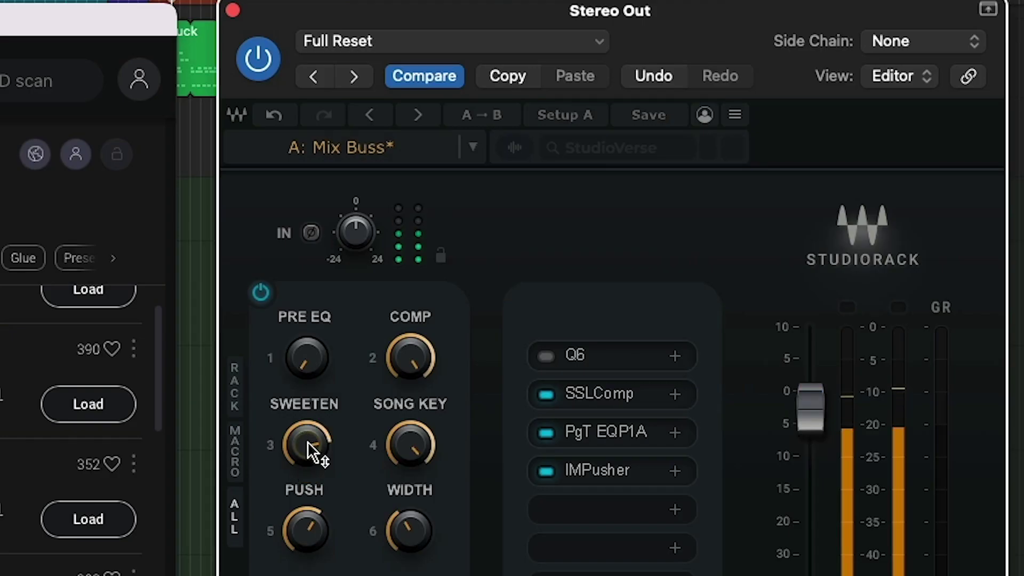
mouse_move(308, 444)
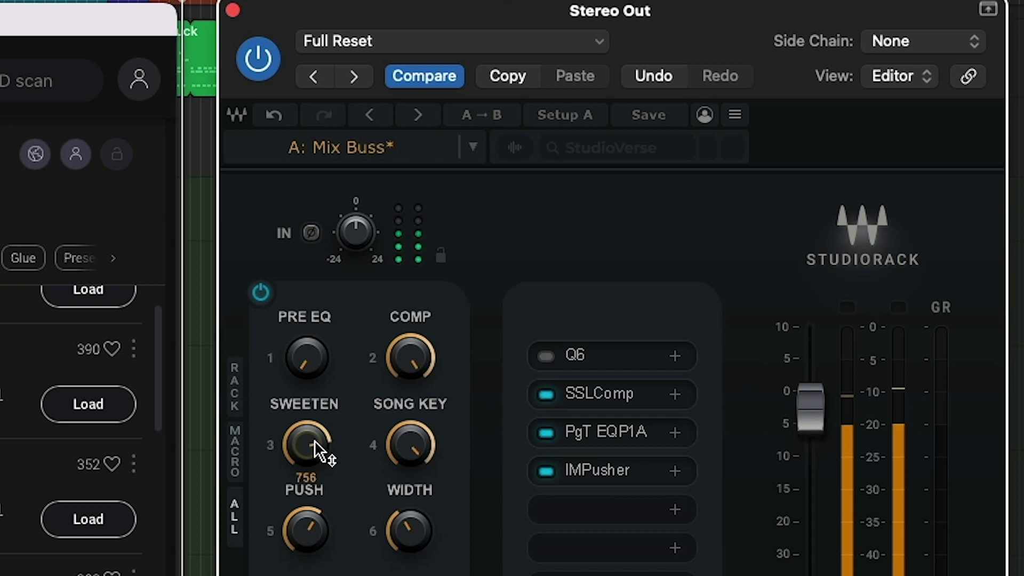
drag(313, 451, 303, 451)
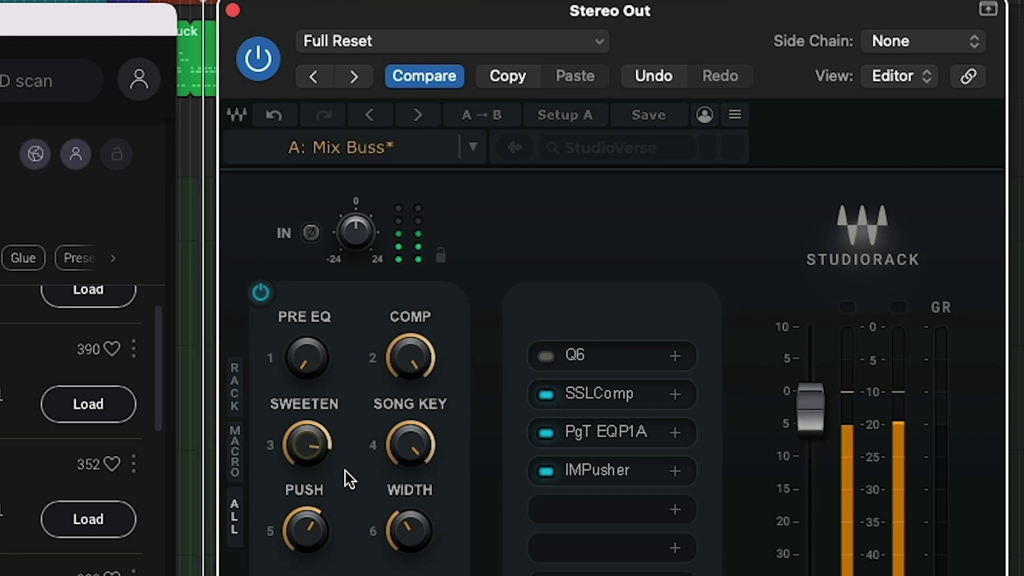
click(547, 431)
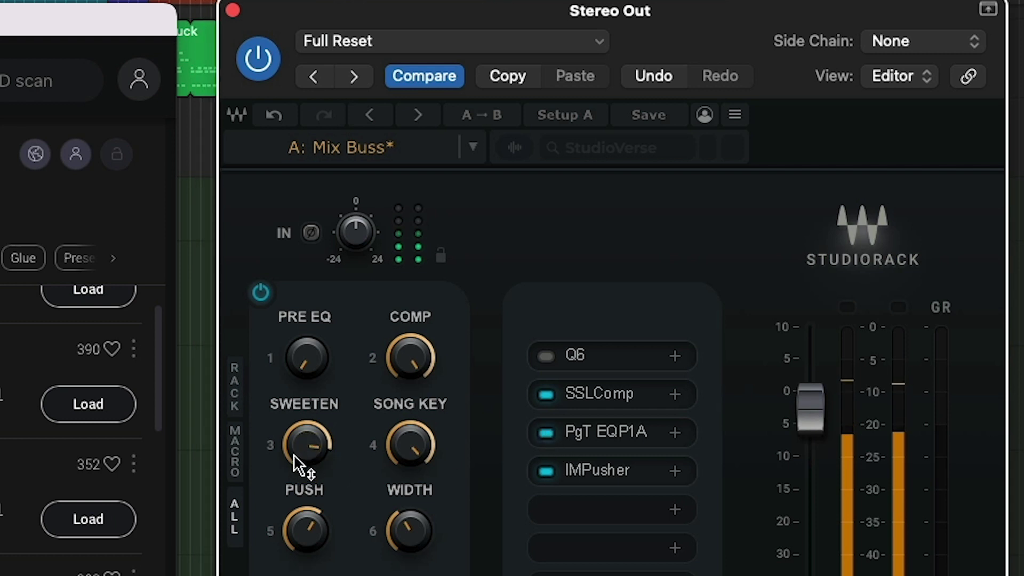
mouse_move(305, 441)
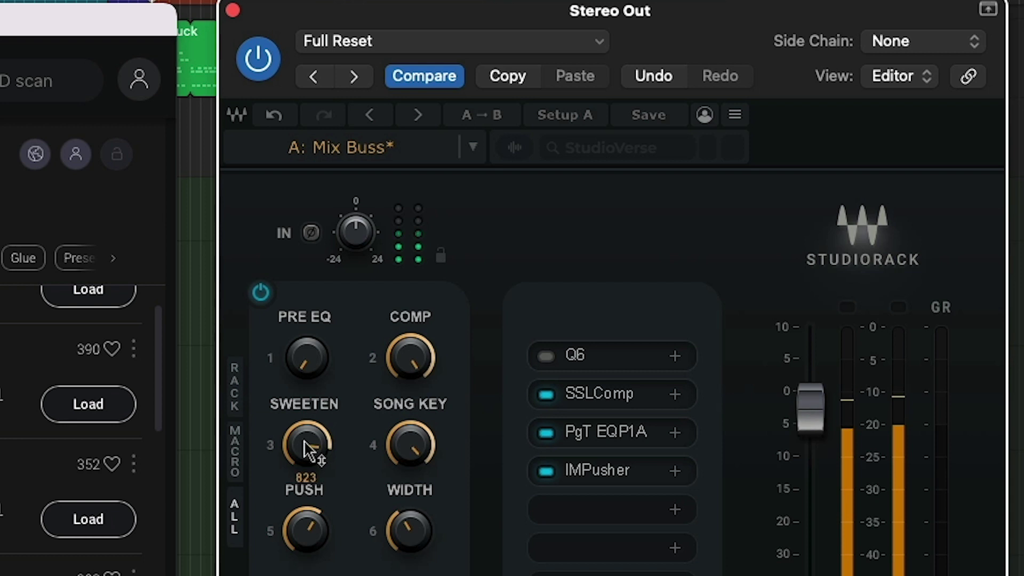
drag(306, 436, 59, 485)
drag(312, 453, 312, 408)
Step: Audition the Push macro by ear and reduce the Width macro on the Mix Buss chain
drag(314, 530, 313, 486)
mouse_move(312, 531)
mouse_down()
mouse_move(312, 566)
mouse_move(314, 534)
mouse_up()
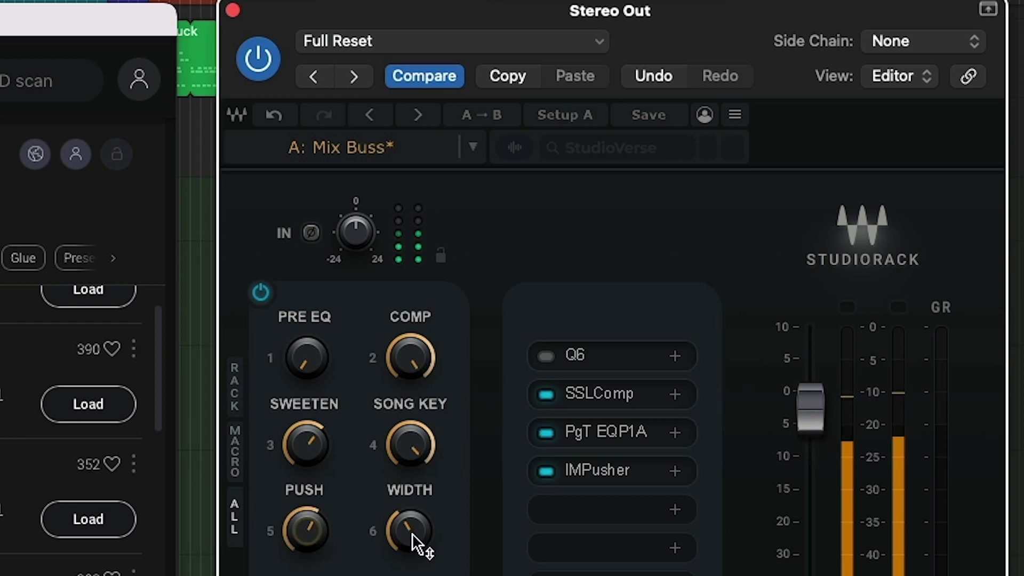
mouse_move(414, 539)
mouse_down()
mouse_move(414, 521)
mouse_move(423, 554)
mouse_up()
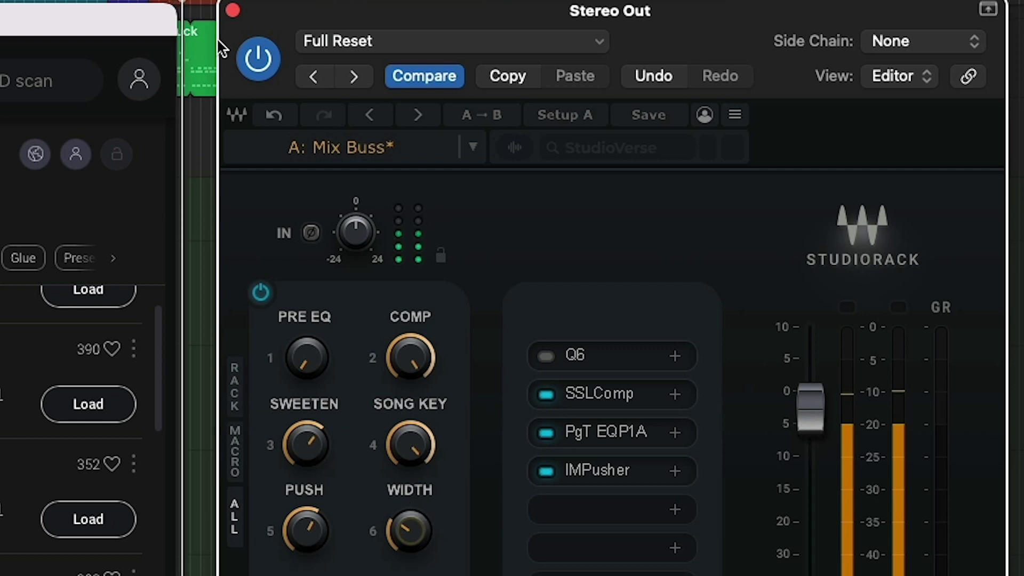
Step: Compare the adjusted Mix Buss chain bypassed and active, leave it active, and close the Stereo Out plugin window
click(258, 53)
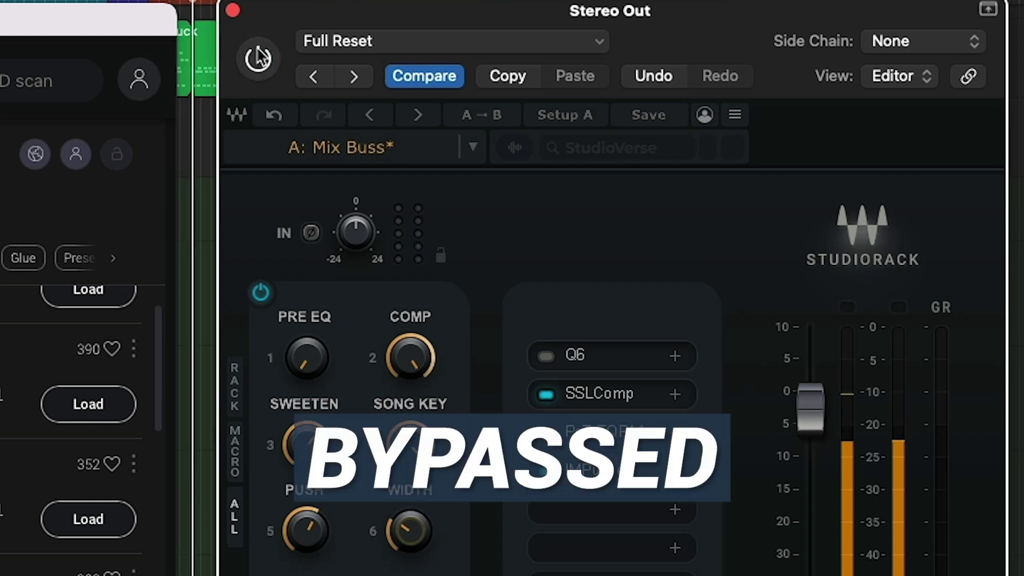
click(258, 57)
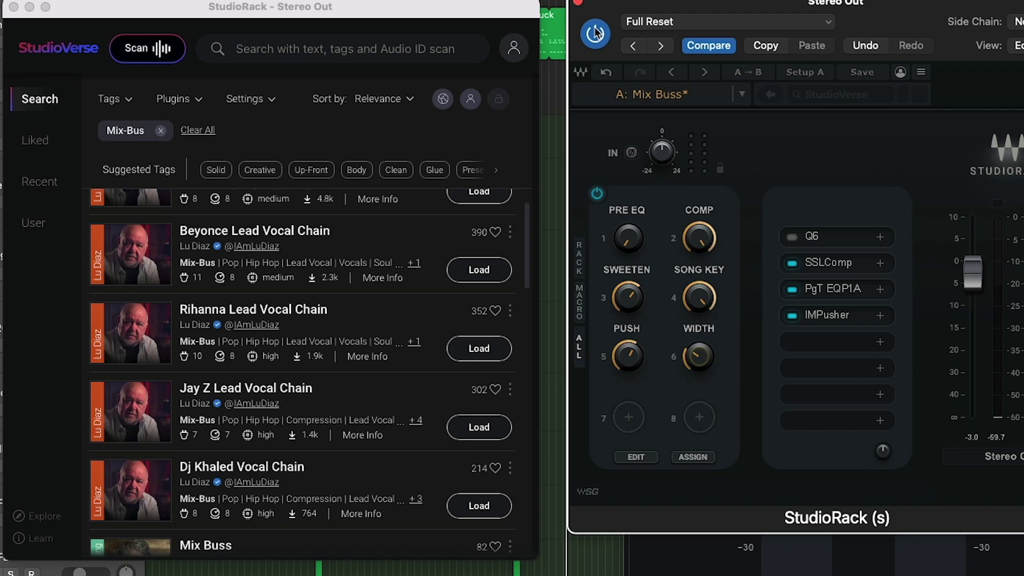
click(579, 4)
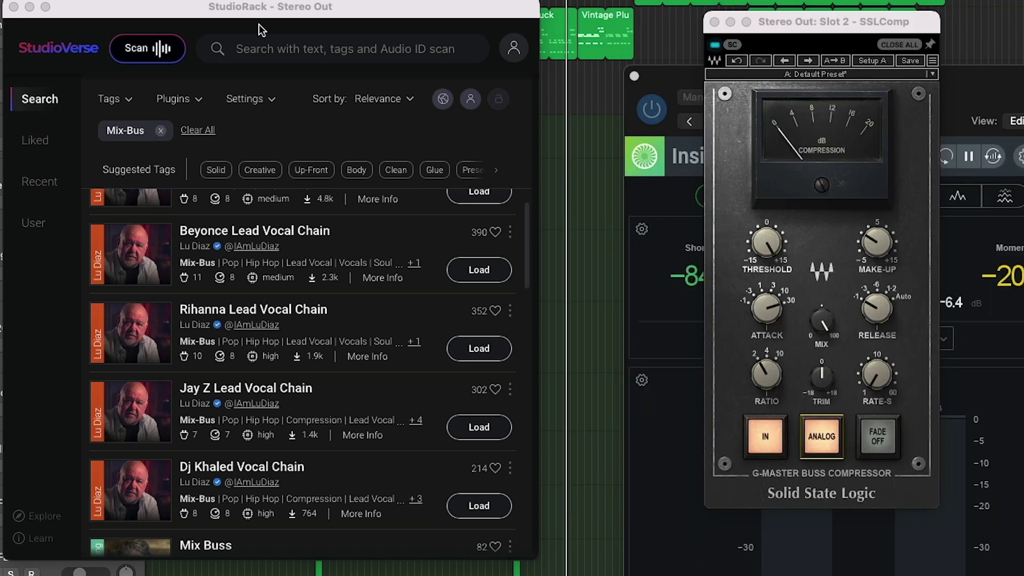